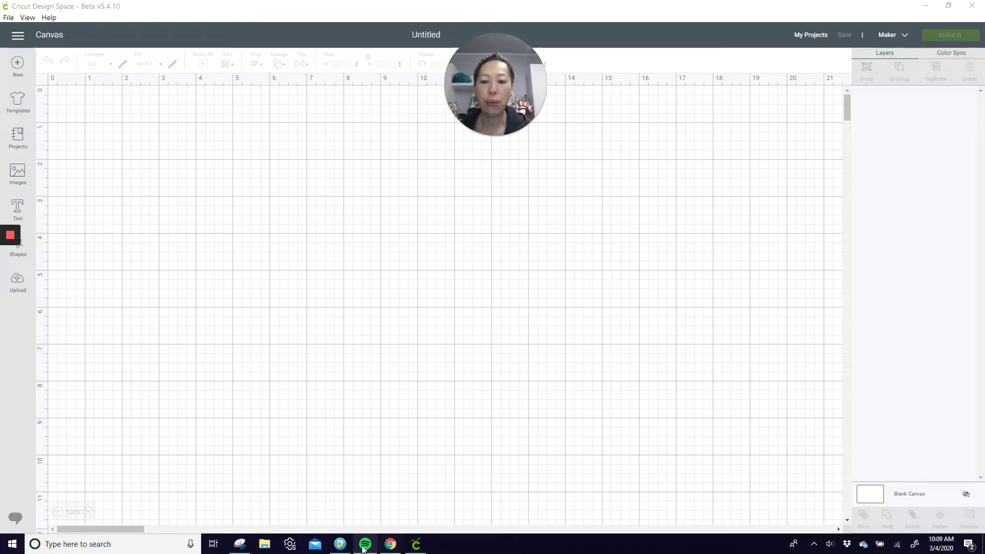
Load the Yessy font from Downloads into the FontLab Pad preview
click(341, 545)
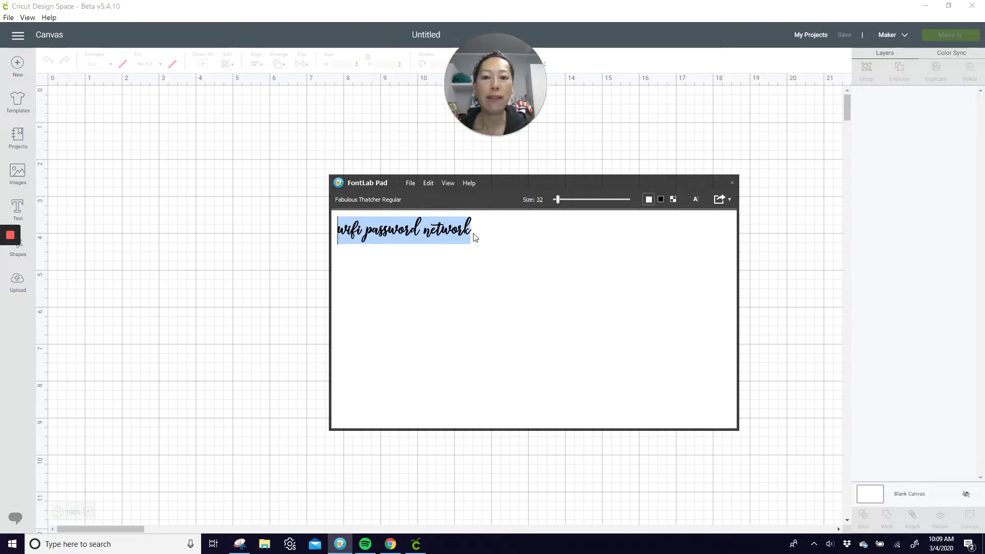
click(411, 184)
mouse_move(436, 218)
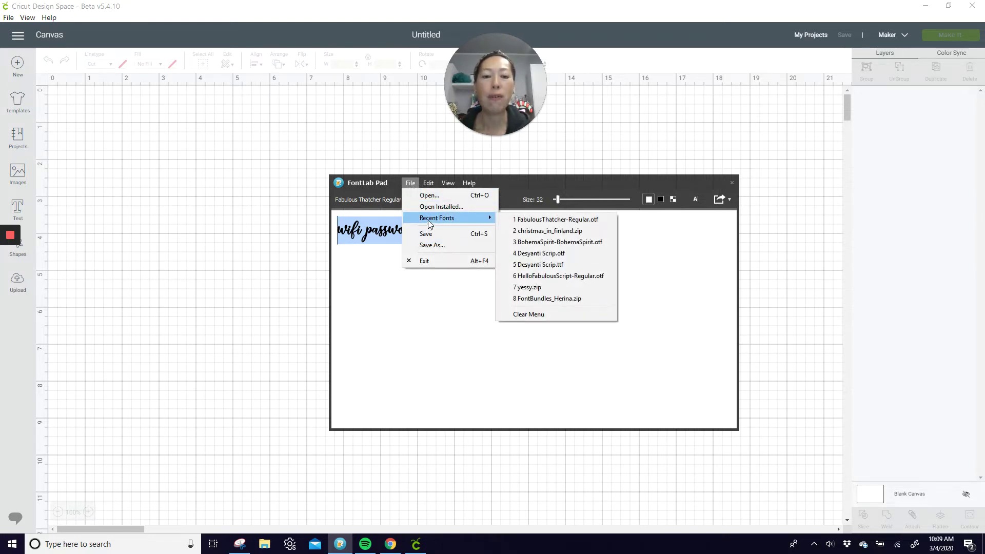
click(549, 231)
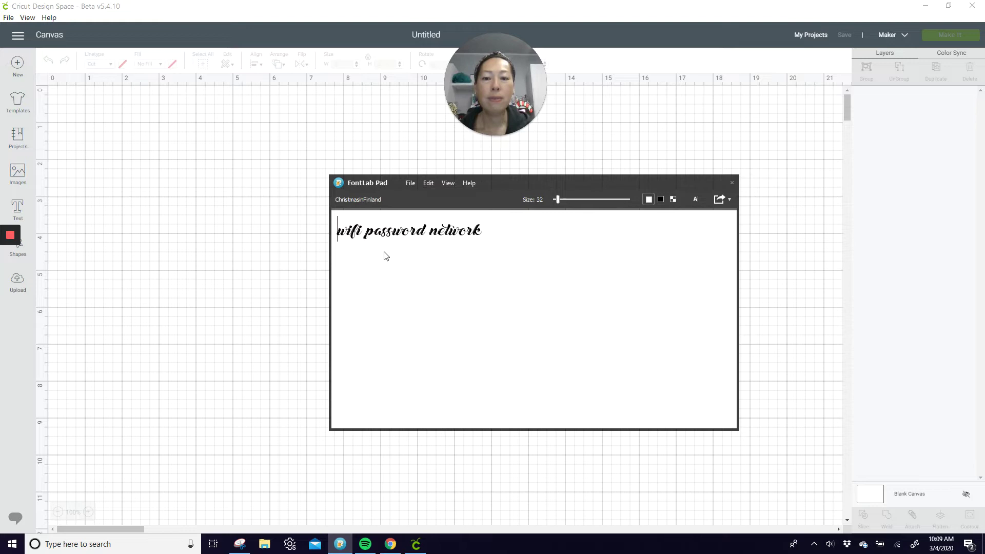
click(412, 184)
click(420, 195)
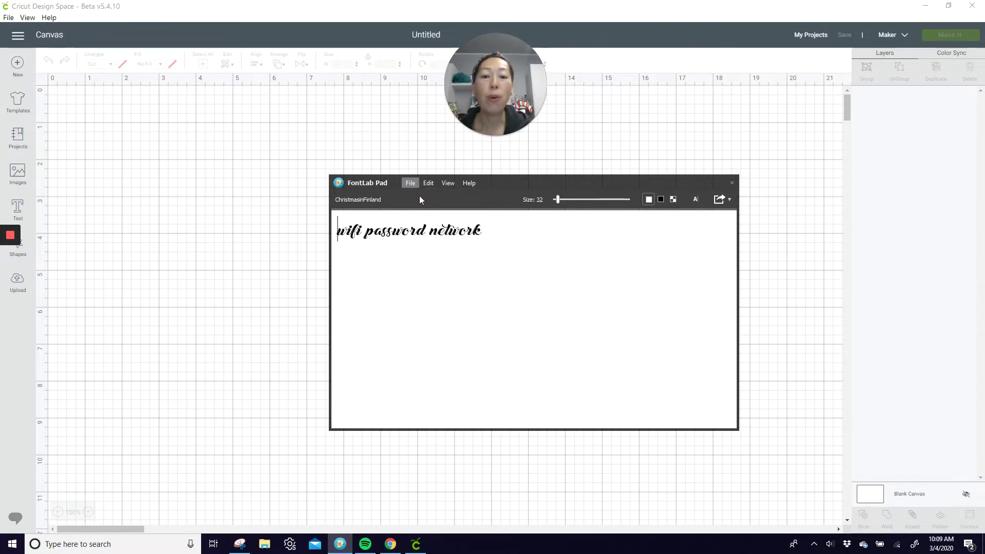
click(725, 198)
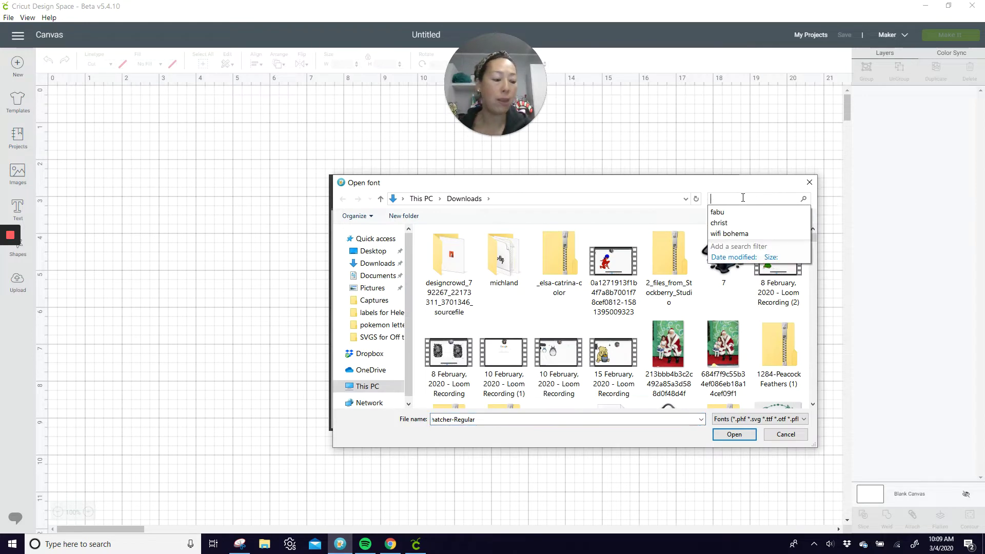
text(yessy)
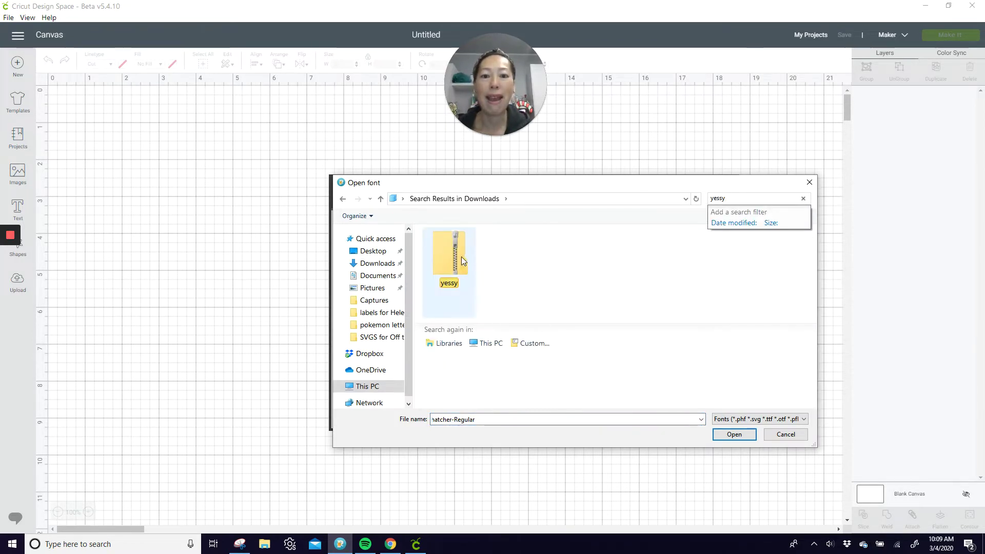
double_click(457, 259)
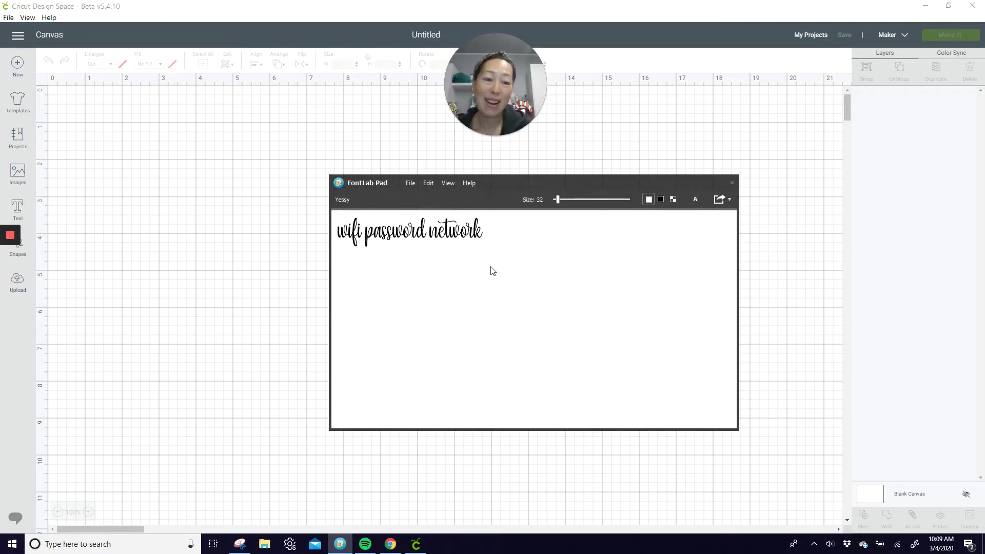
Save the preview as the SVG 'wifi yessy' on the Desktop
click(730, 202)
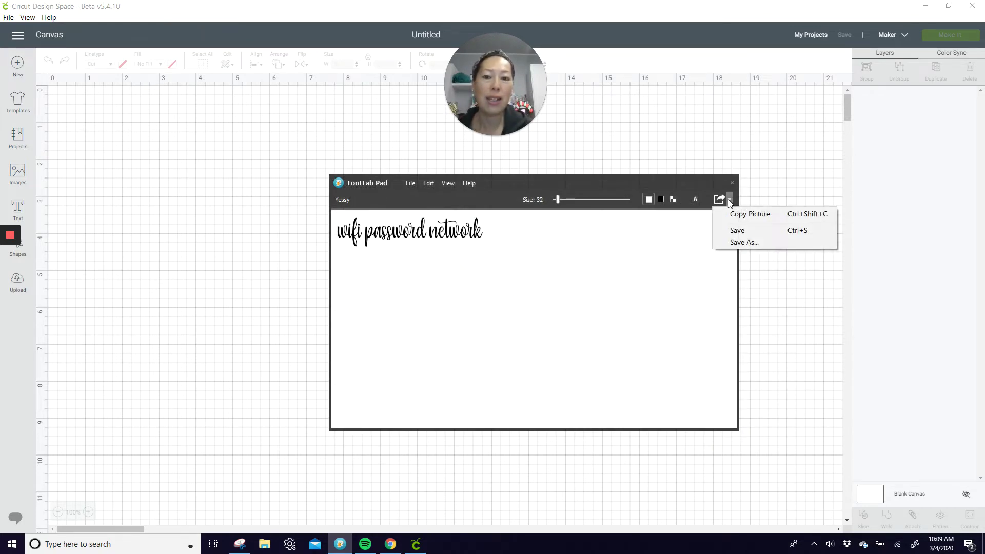
click(741, 243)
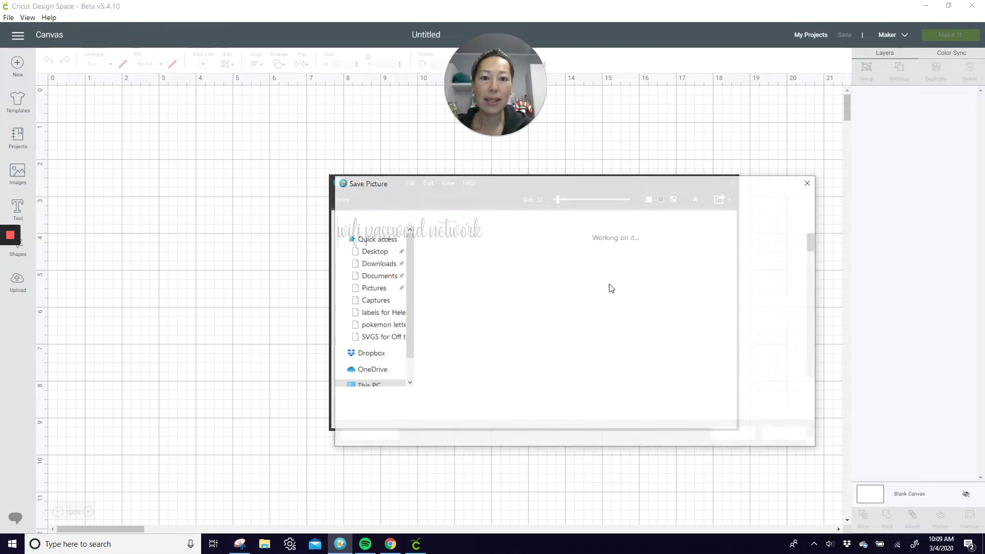
click(454, 401)
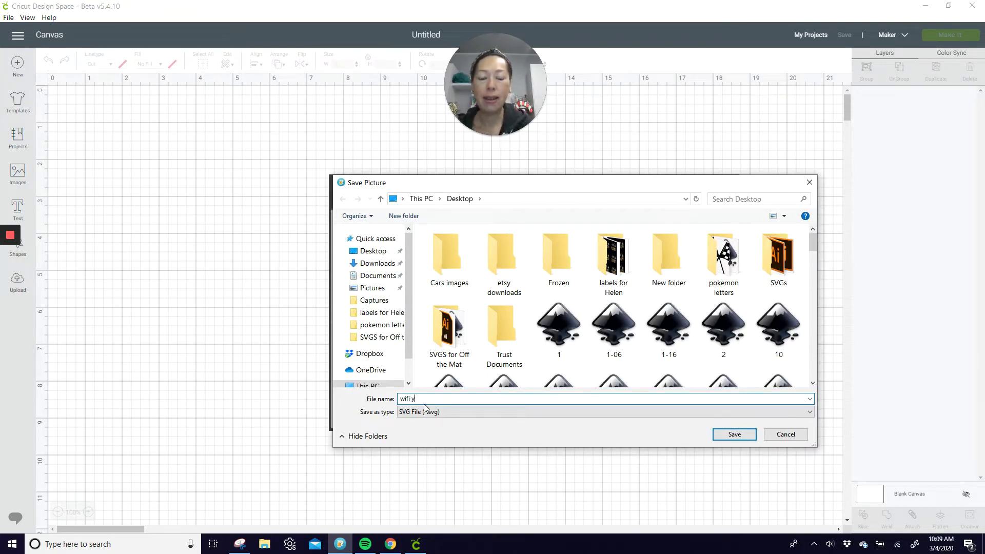
text(essy)
key(Return)
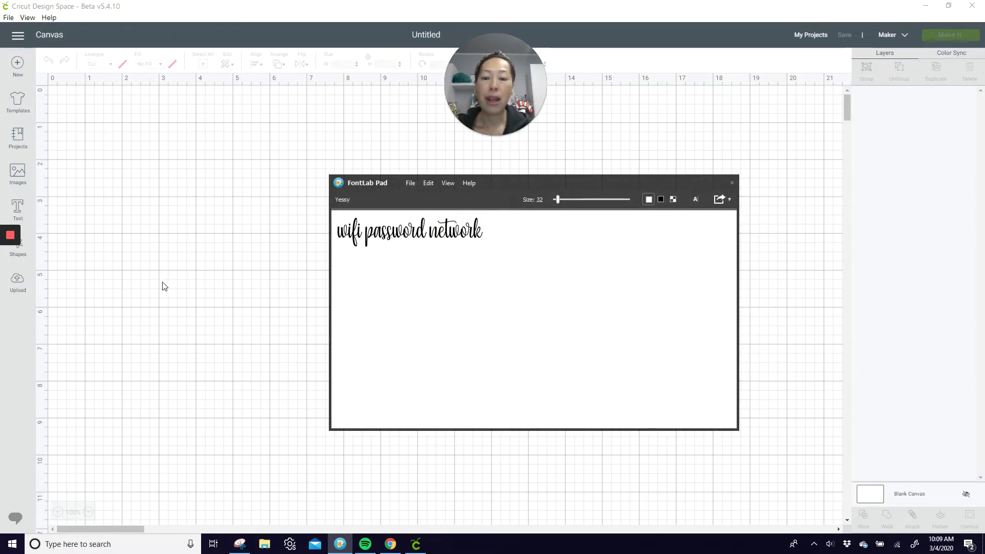
Bring Cricut Design Space forward, restore it from full screen, then widen and reposition its window
click(231, 257)
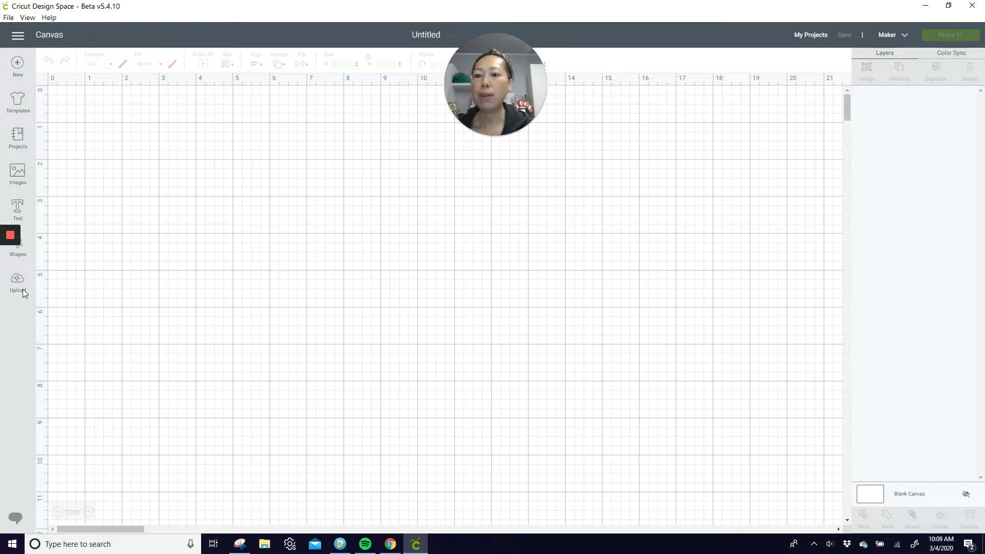
click(949, 5)
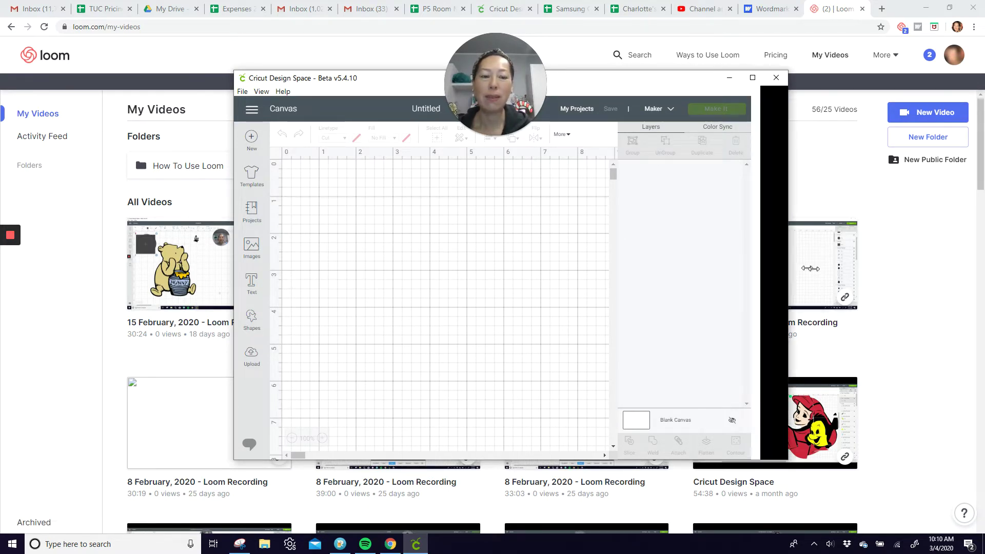
drag(752, 274, 925, 278)
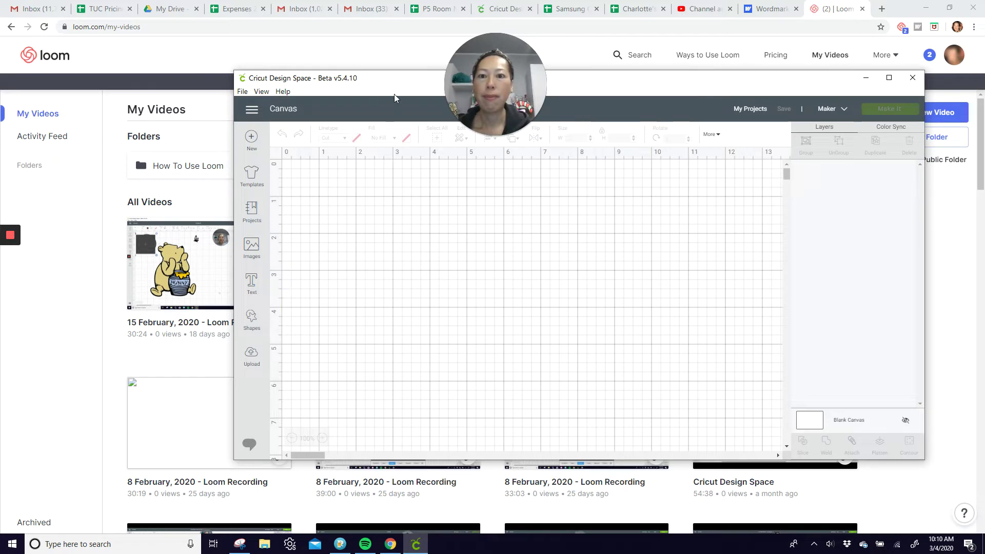
drag(368, 80, 240, 16)
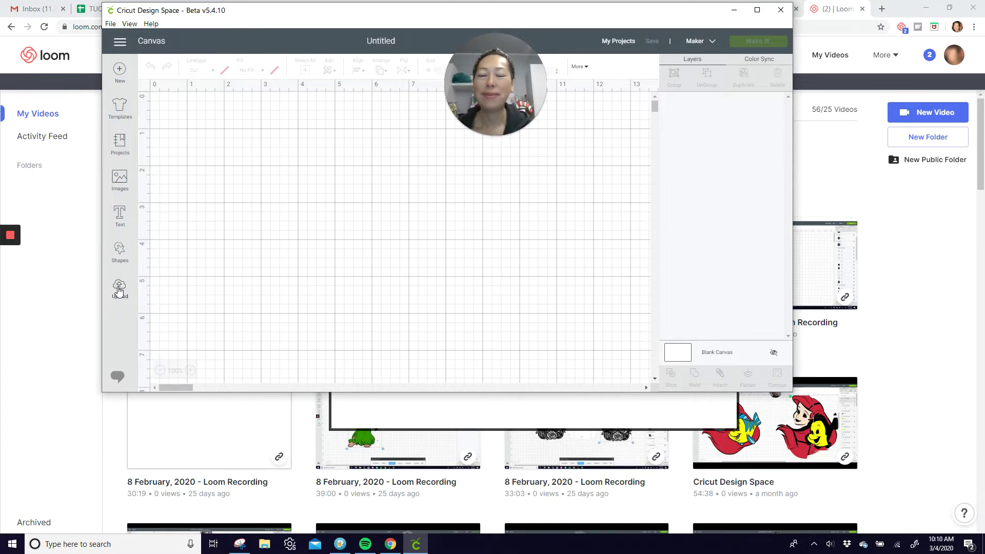
Upload the 'wifi yessy' SVG from the Desktop
click(119, 290)
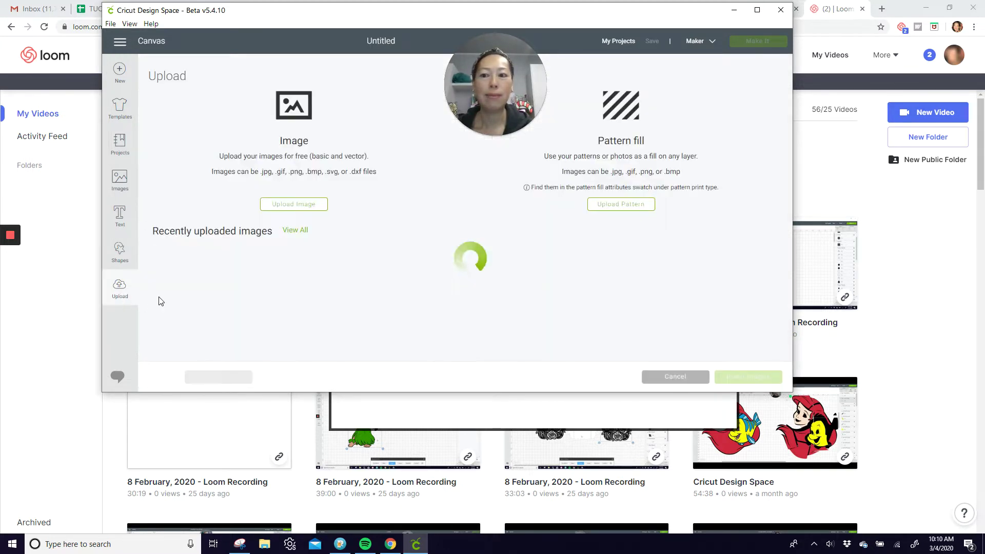
click(300, 209)
click(474, 215)
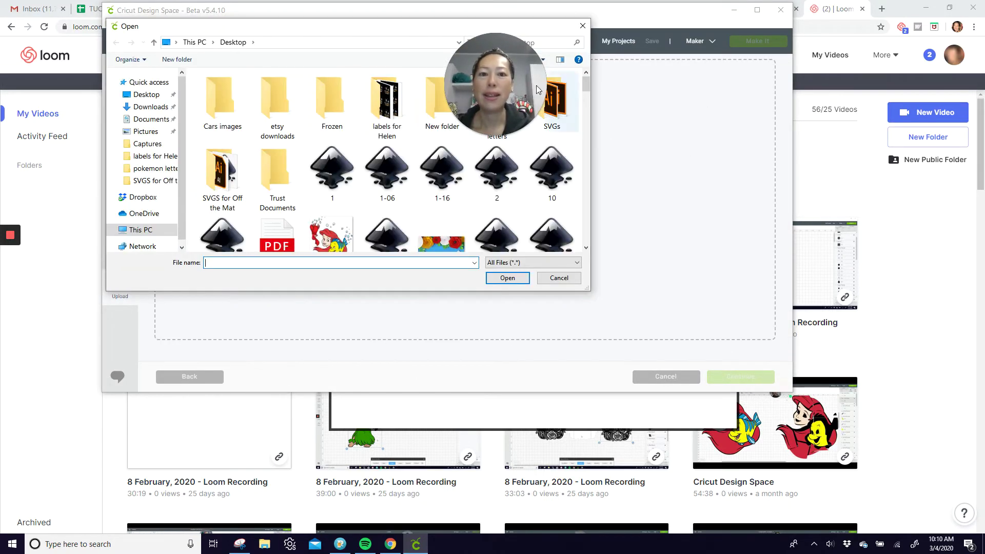
drag(524, 96, 691, 79)
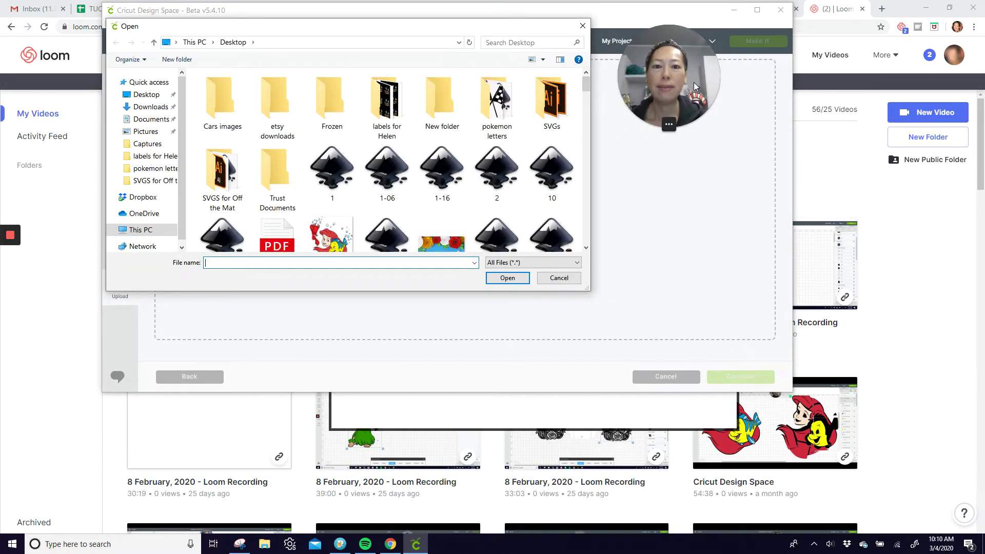
click(512, 44)
text(wifi)
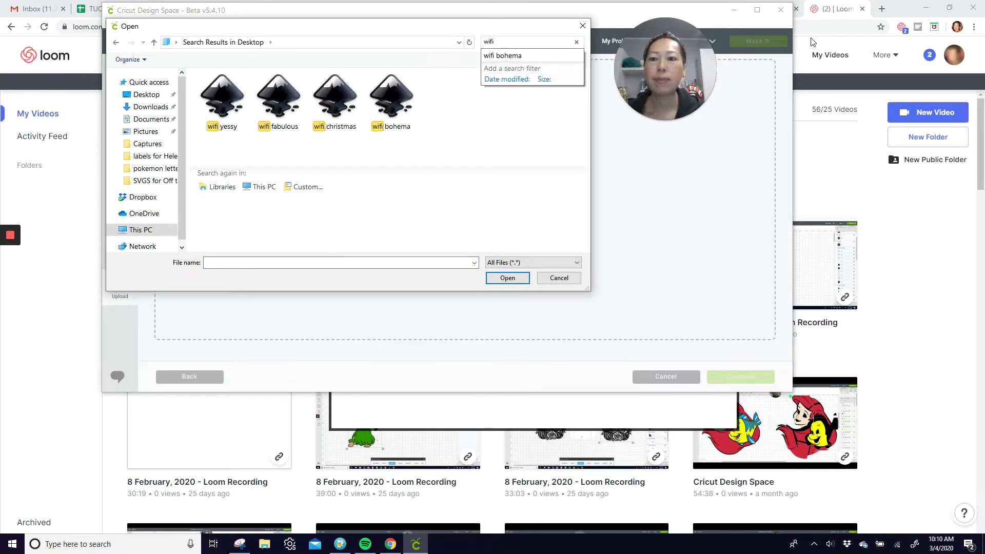
double_click(224, 100)
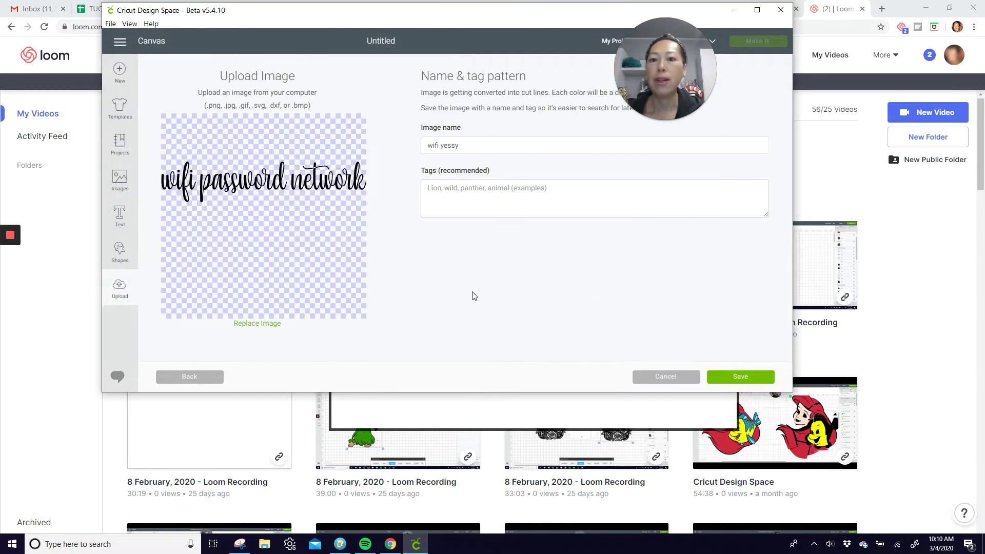
click(740, 377)
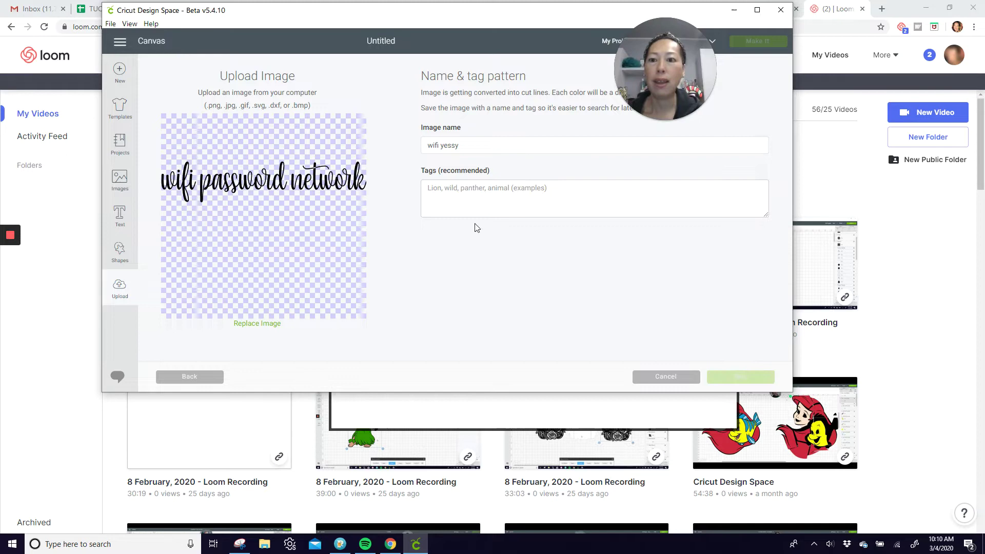
Upload the 'wifi fabulous' SVG from the Desktop
click(293, 205)
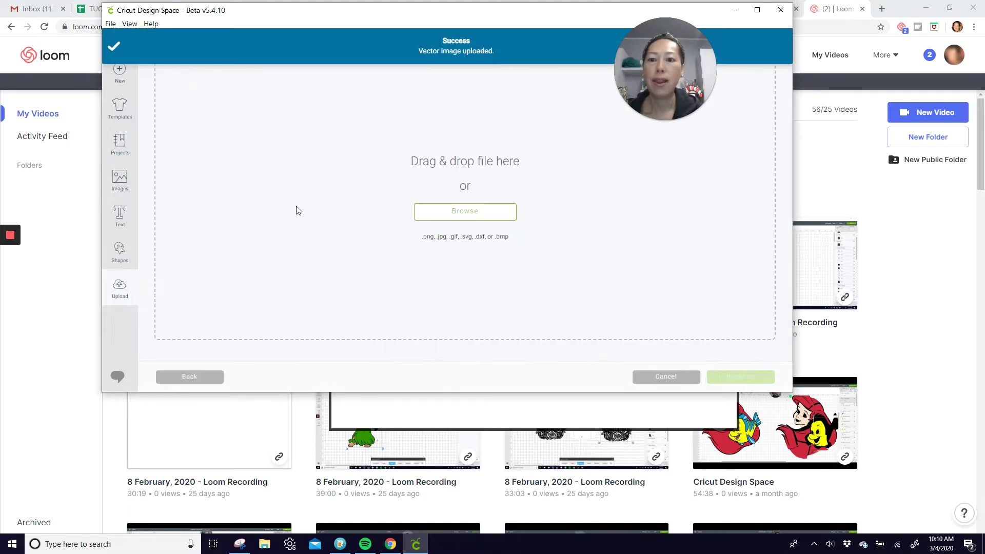
click(460, 214)
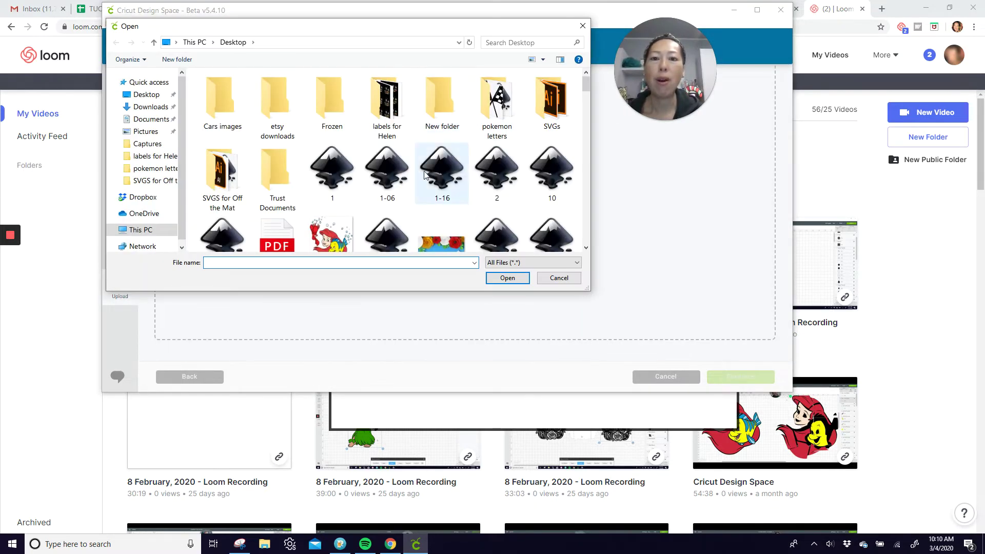
click(523, 42)
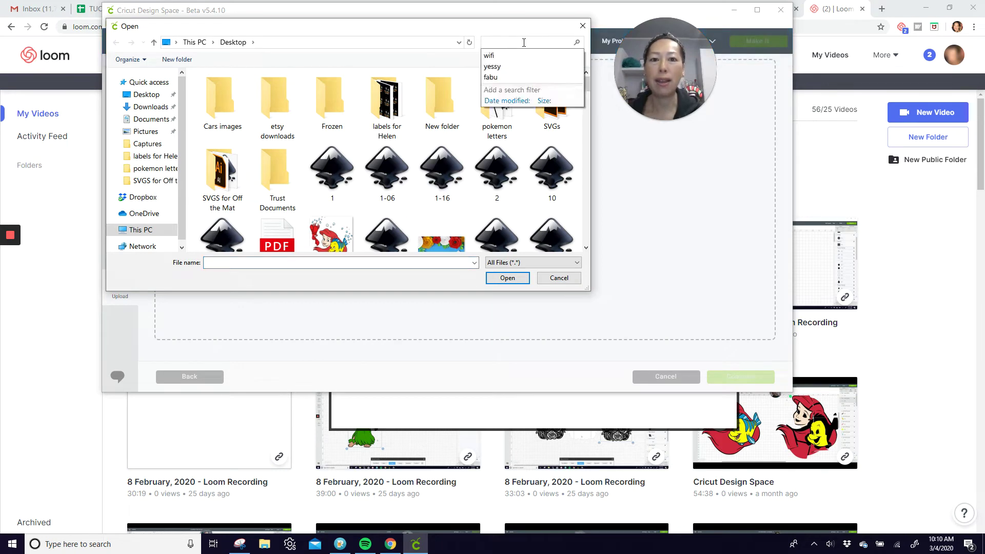
text(wifi)
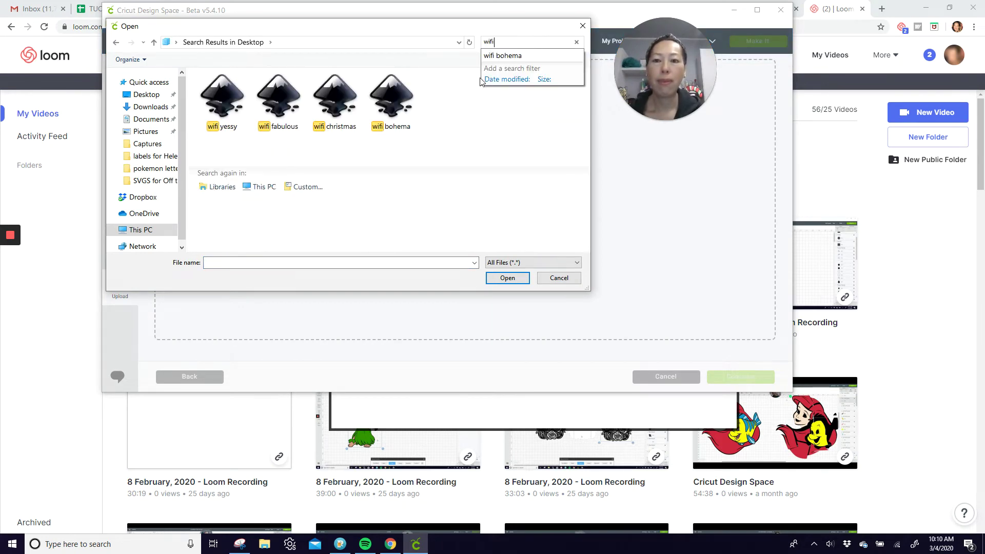
click(285, 109)
double_click(285, 108)
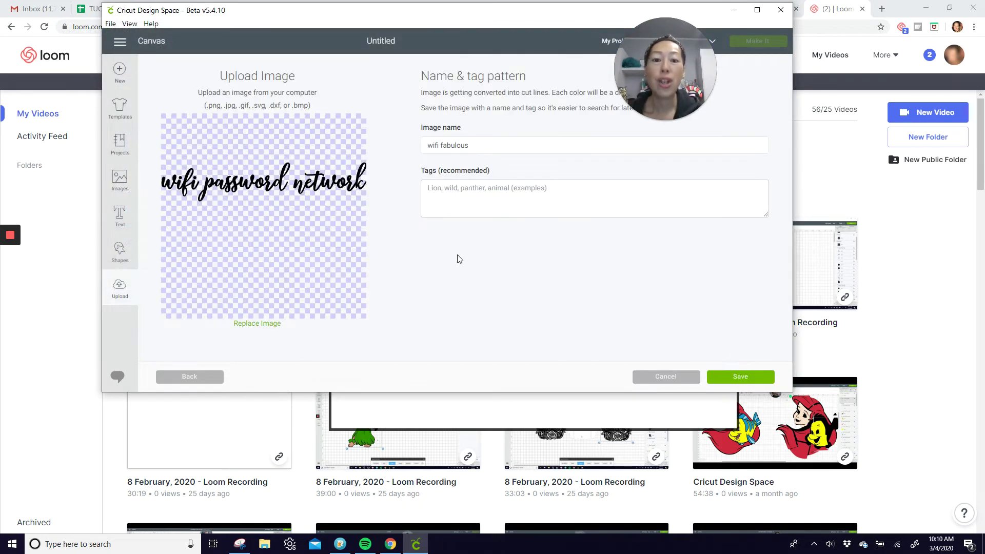
click(736, 382)
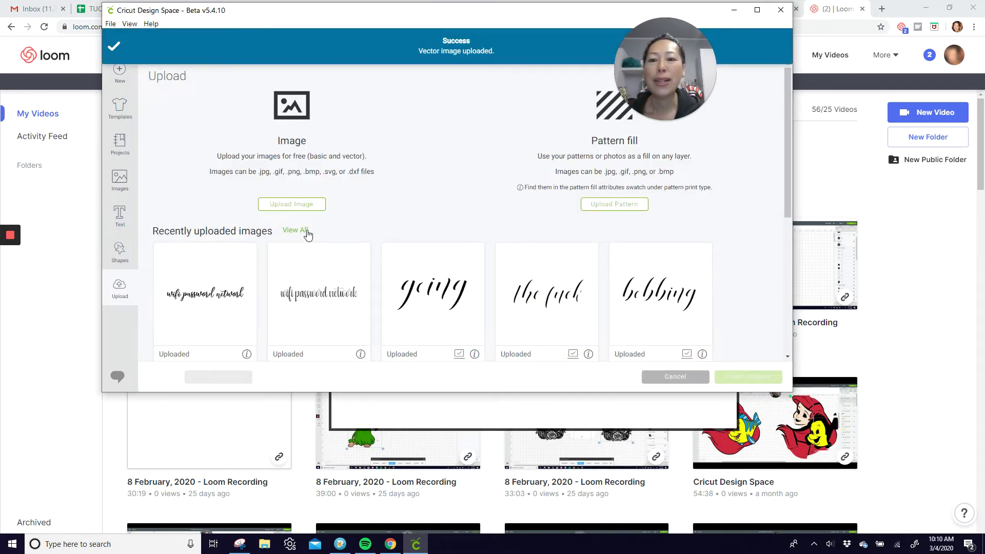
Upload a third wifi SVG from the Desktop
click(293, 204)
click(465, 214)
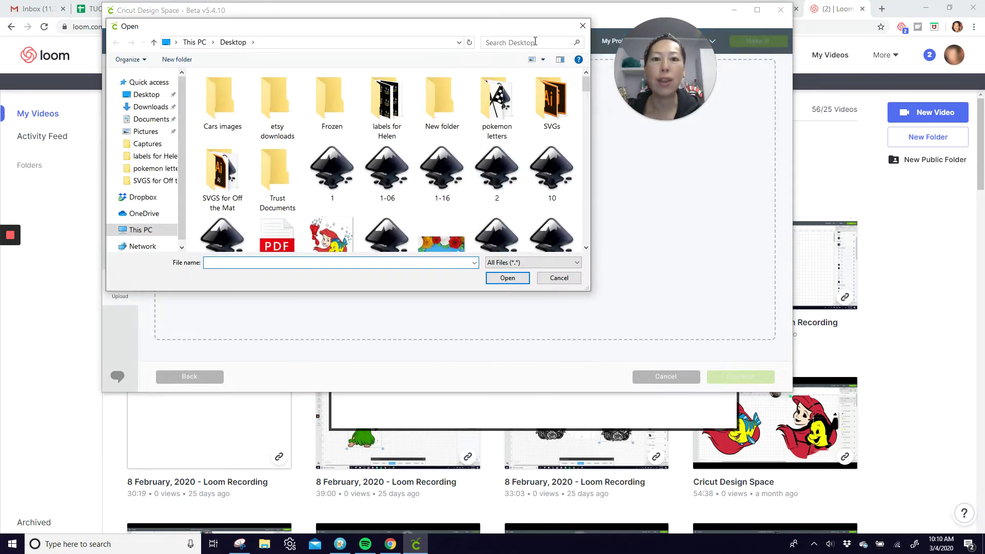
click(535, 42)
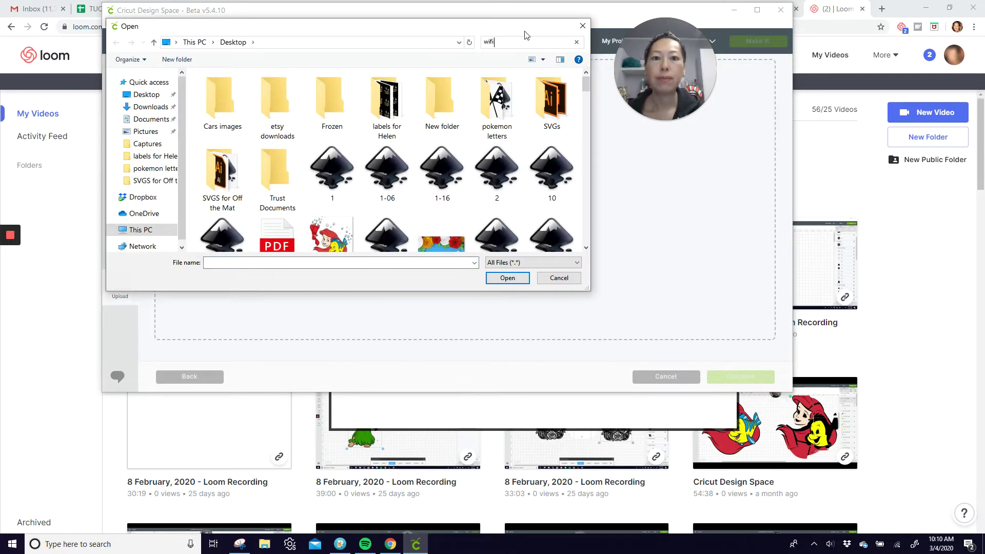
double_click(331, 104)
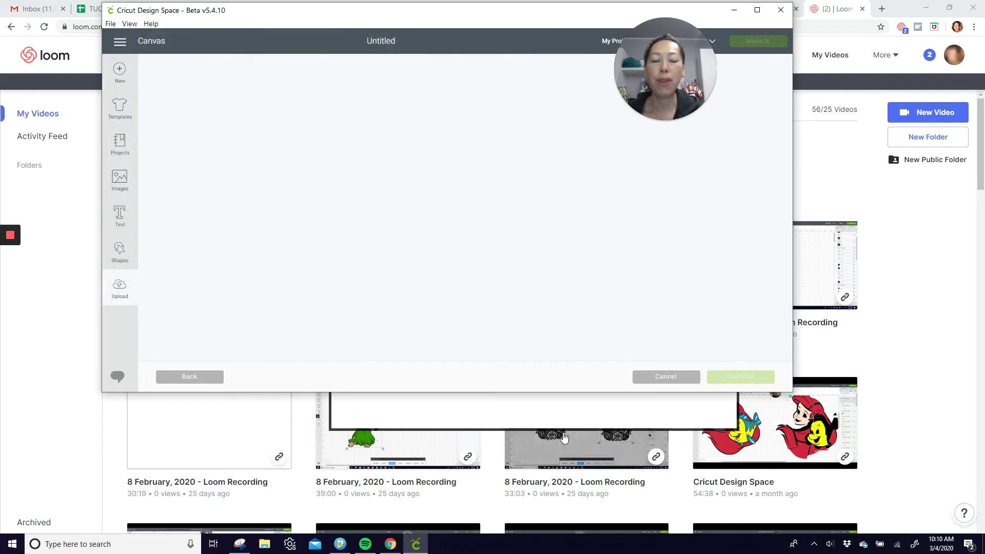
click(735, 379)
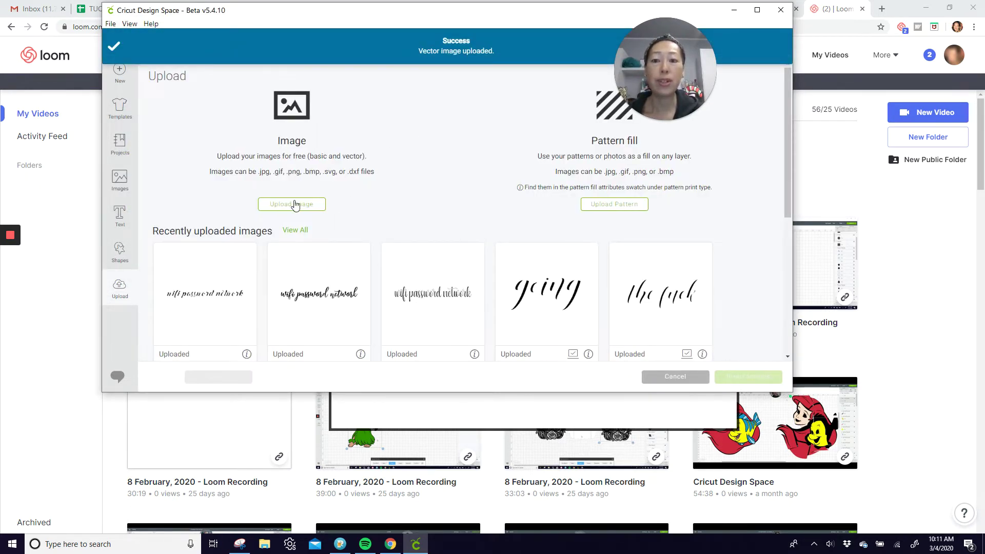
Upload the 'wifi bohema' SVG from the Desktop and maximize the window
click(295, 204)
click(469, 217)
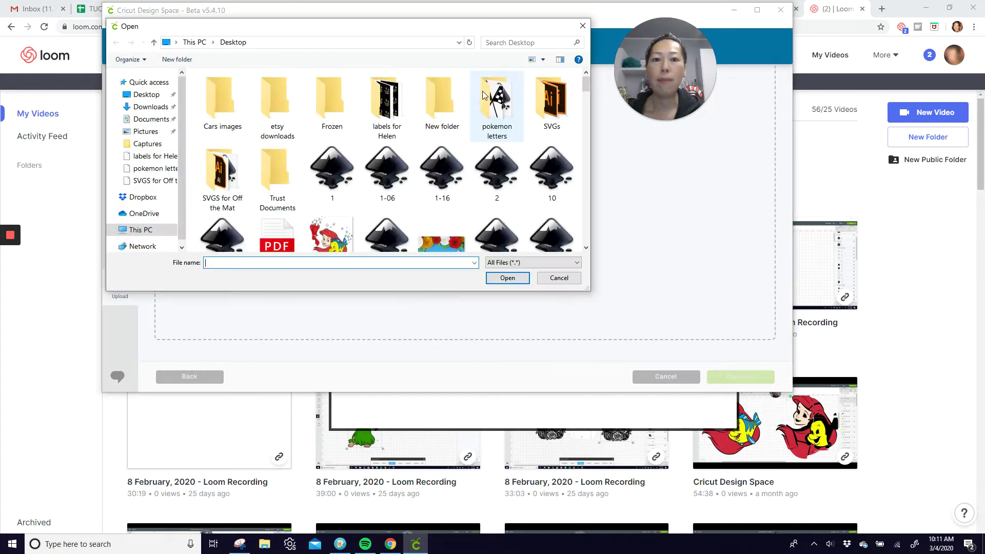
click(507, 42)
text(wifi)
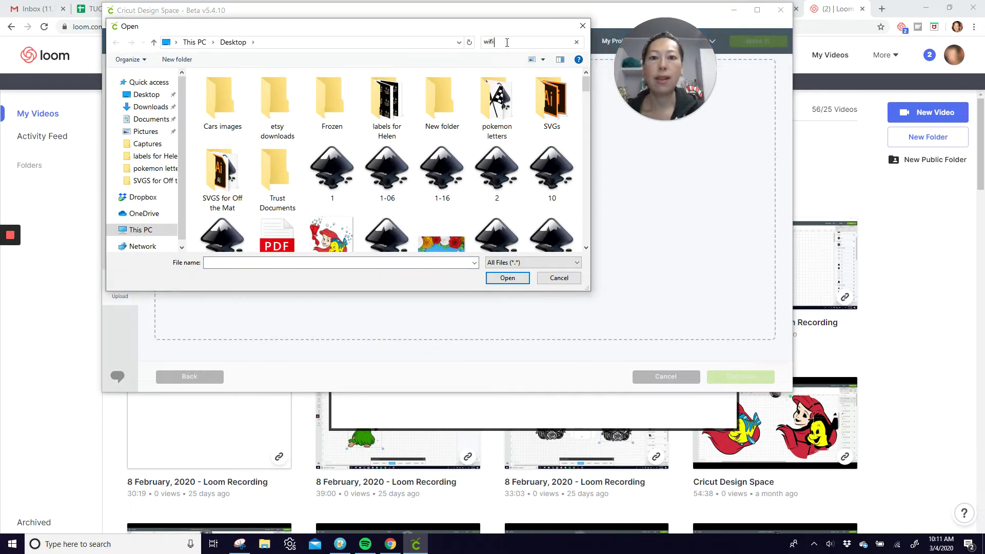
click(415, 108)
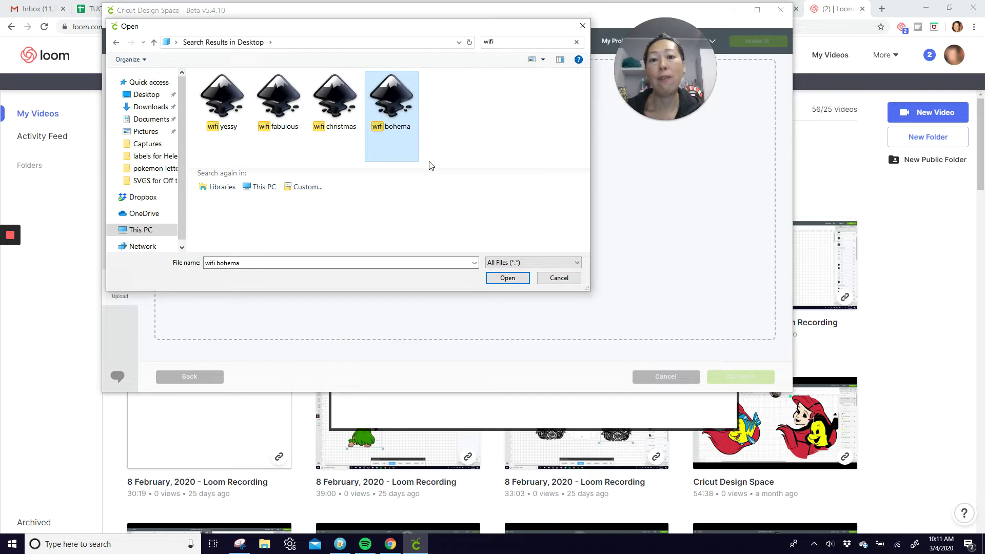
click(507, 280)
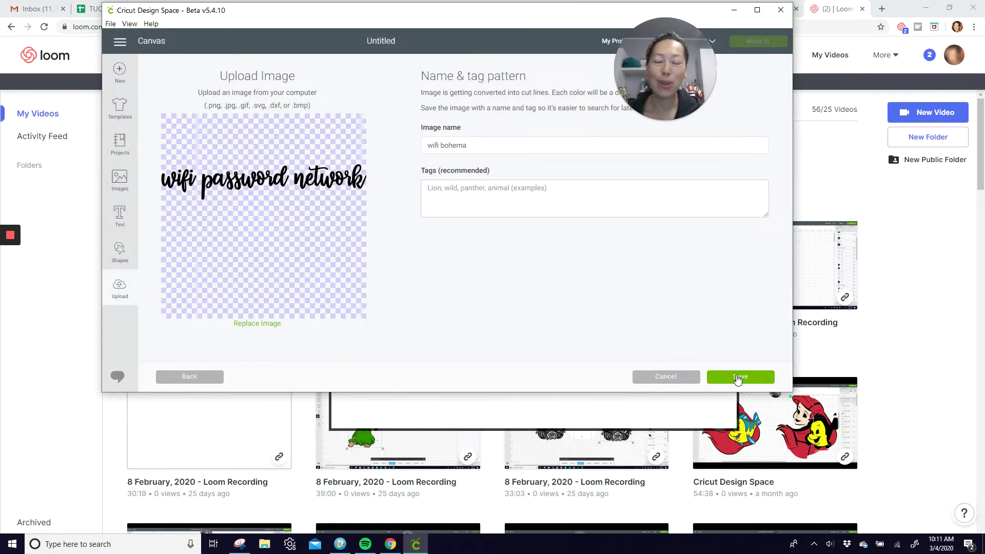
click(741, 376)
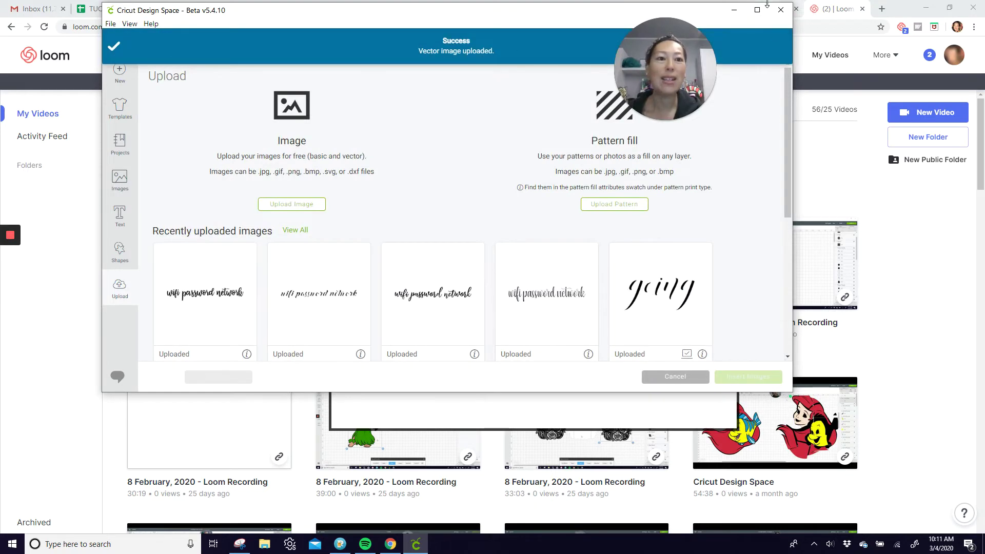
click(756, 10)
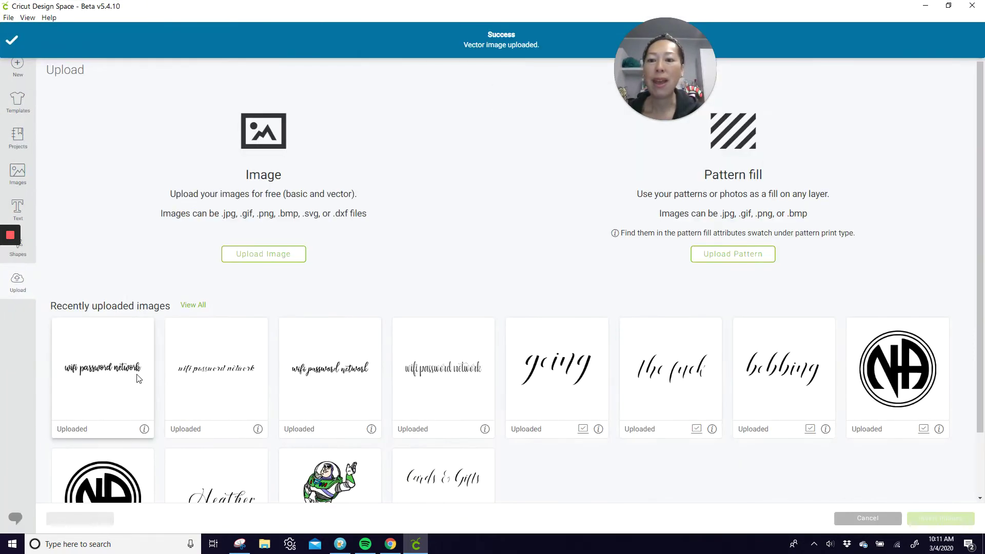
Insert all four uploaded wifi images and drag one to the canvas top centre
click(139, 376)
click(219, 382)
click(331, 378)
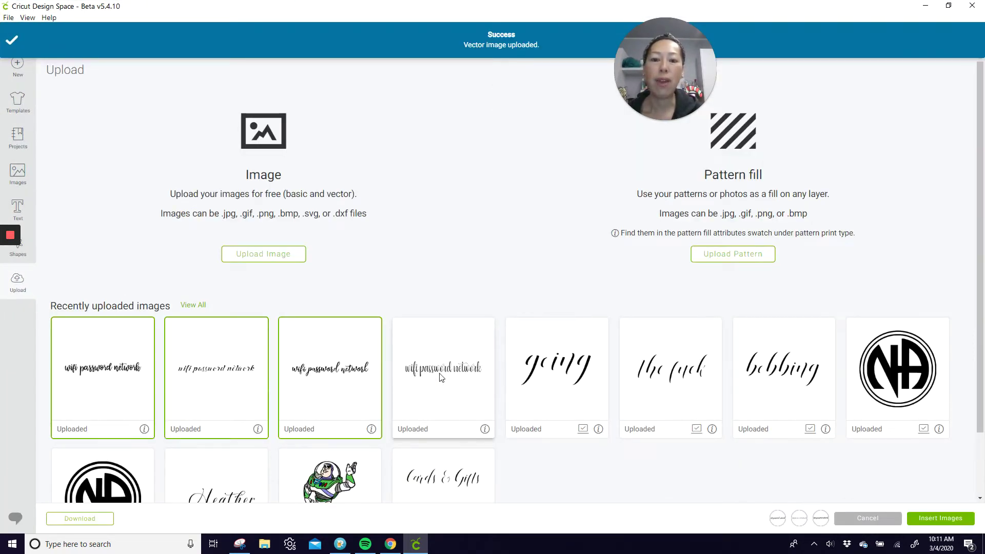
click(443, 377)
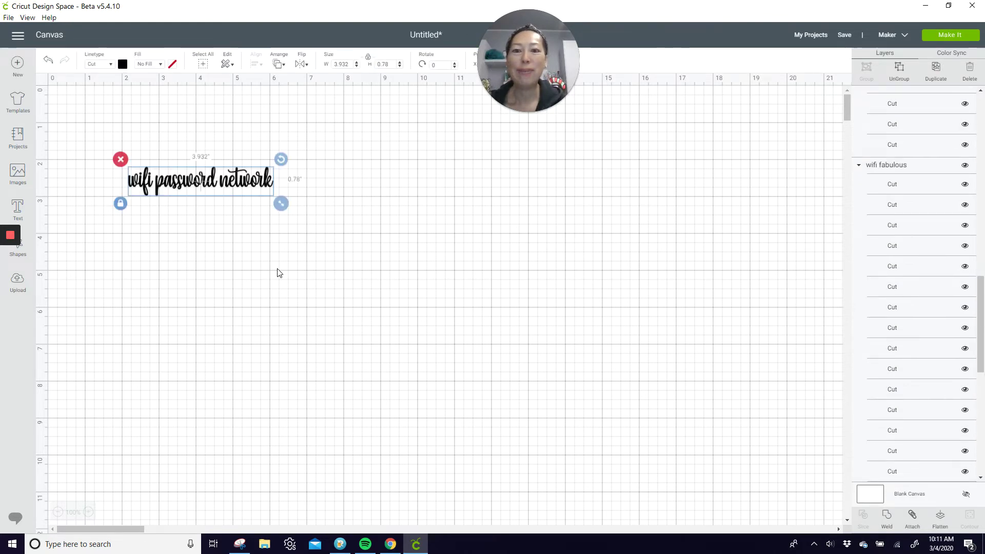
drag(239, 188, 501, 140)
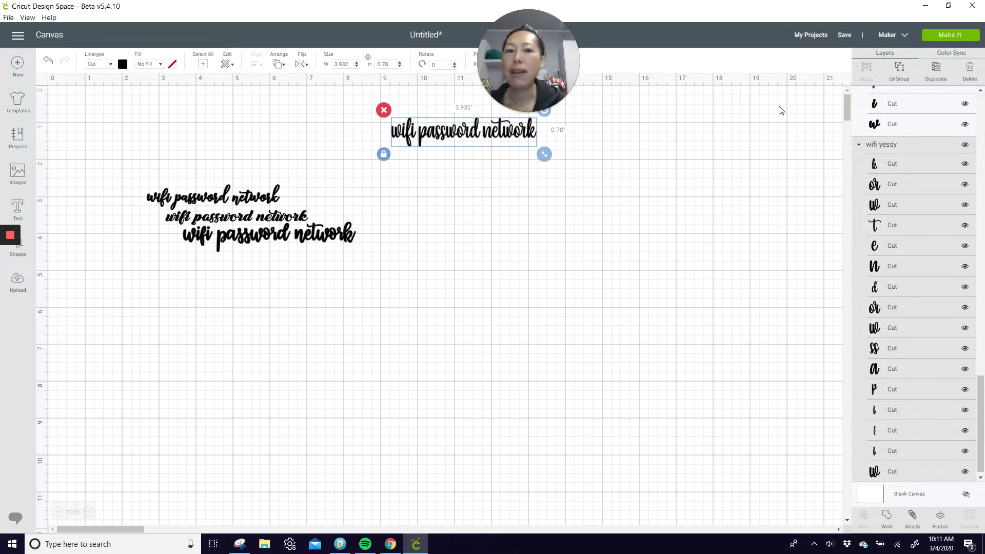
Add a square and size it to 7 inches wide by 5 inches high
click(949, 6)
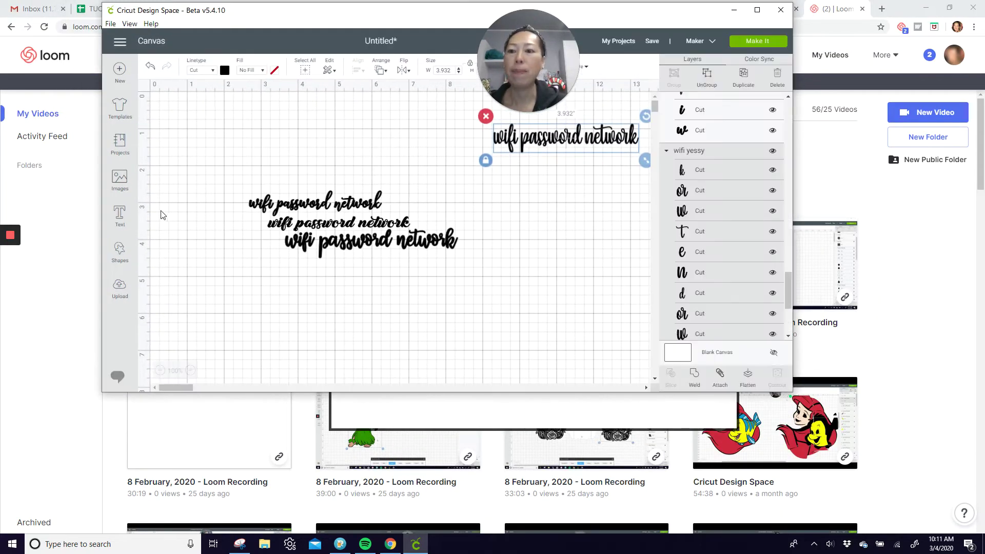
click(124, 254)
click(167, 196)
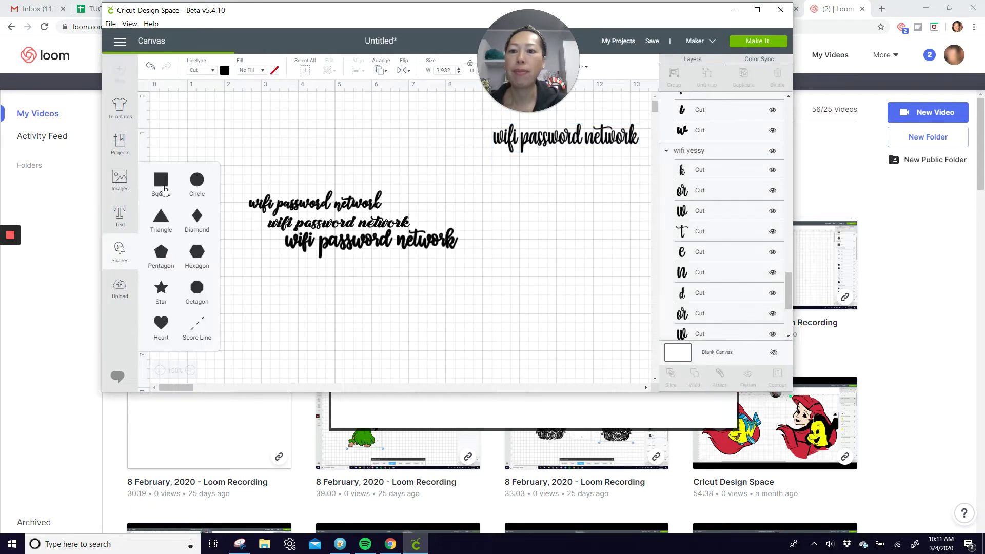
click(757, 11)
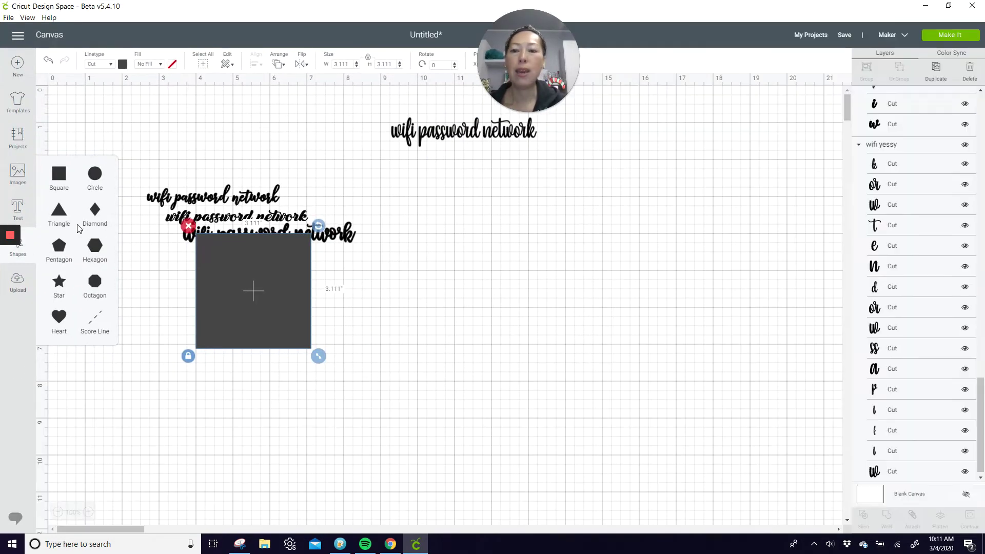
click(230, 283)
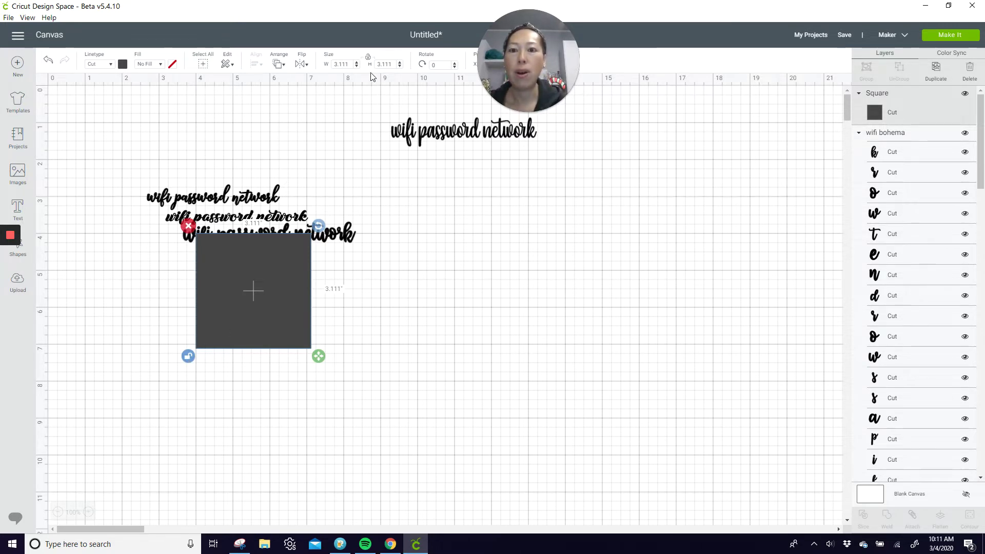
click(341, 64)
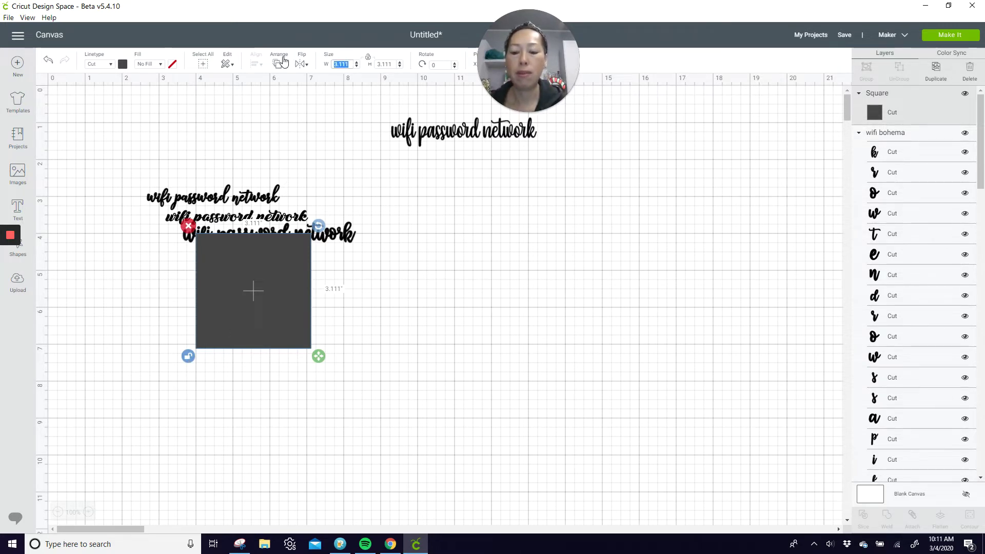
text(5)
key(Tab)
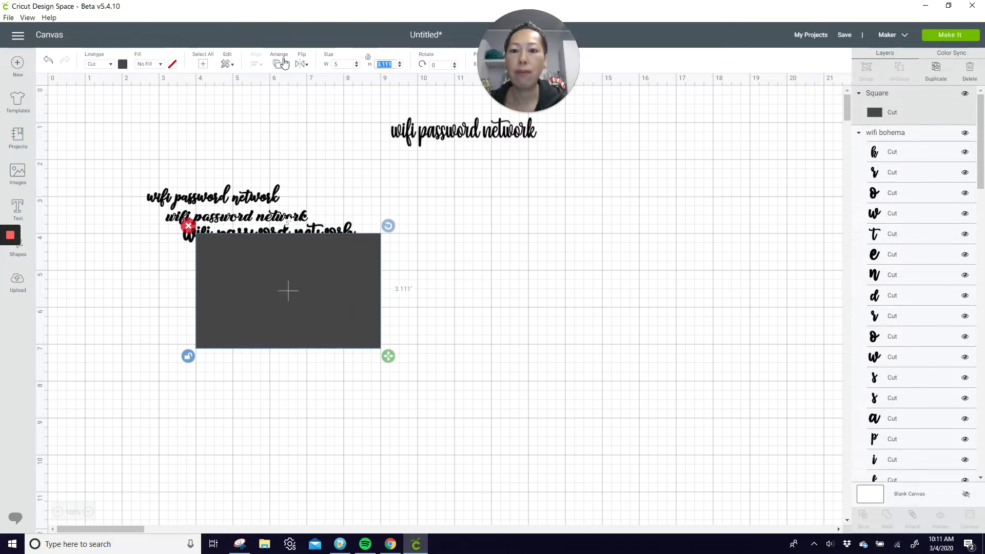
click(343, 65)
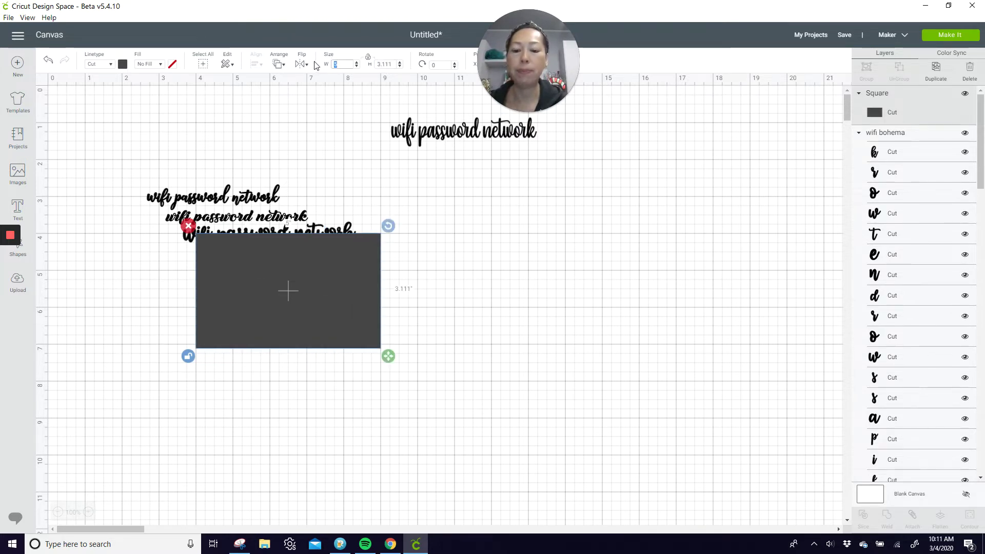
key(Tab)
text(5)
key(Tab)
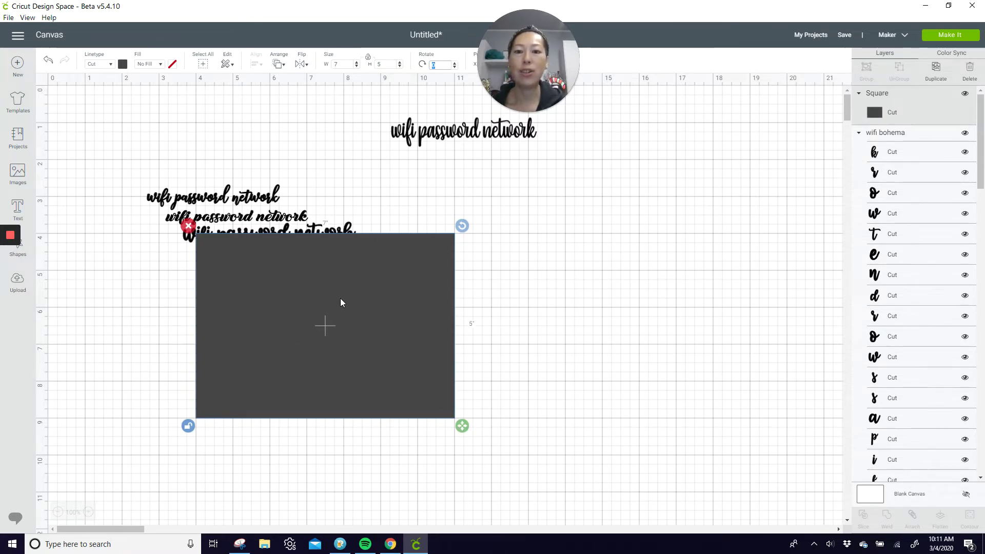
Make the rectangle white and position it right of the wifi images
drag(341, 301, 569, 261)
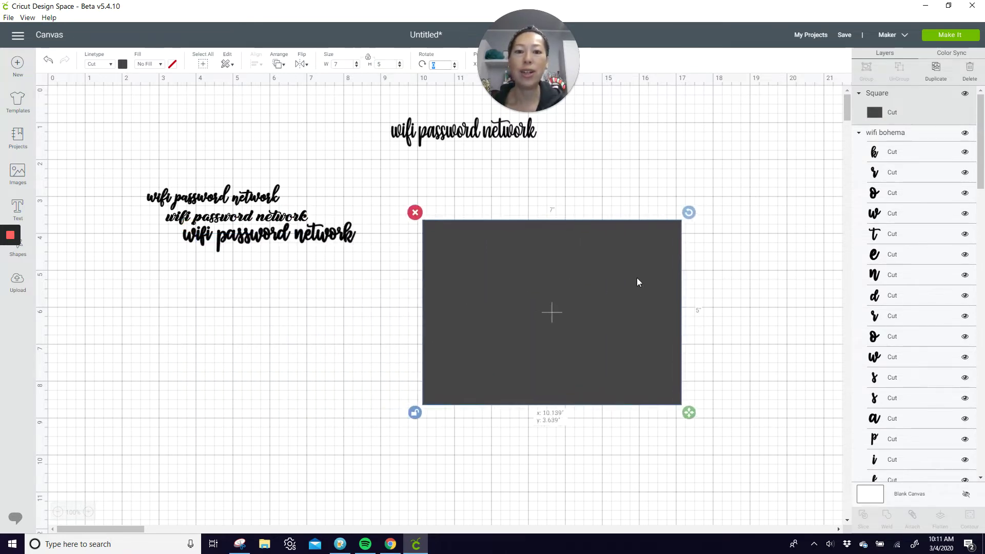
click(123, 64)
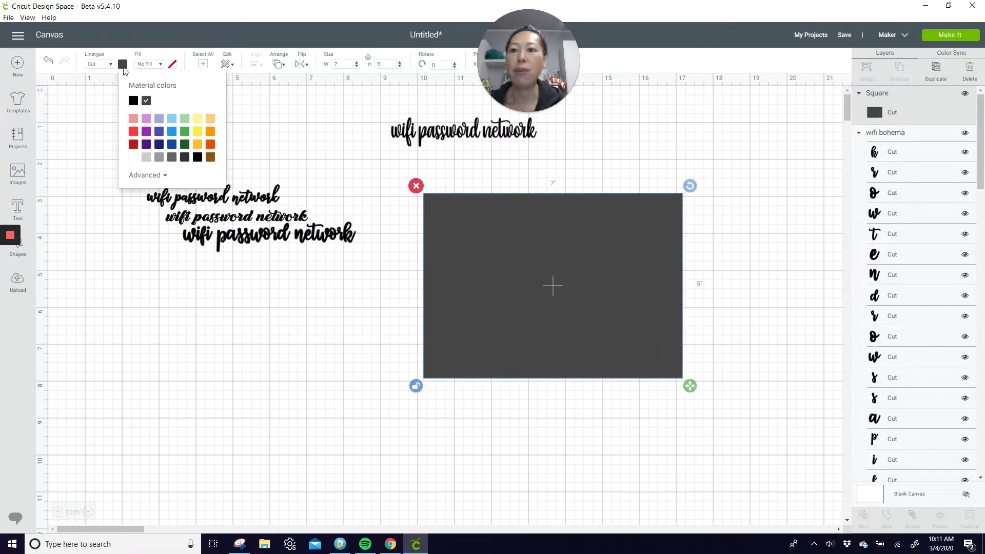
click(133, 158)
drag(560, 278, 531, 295)
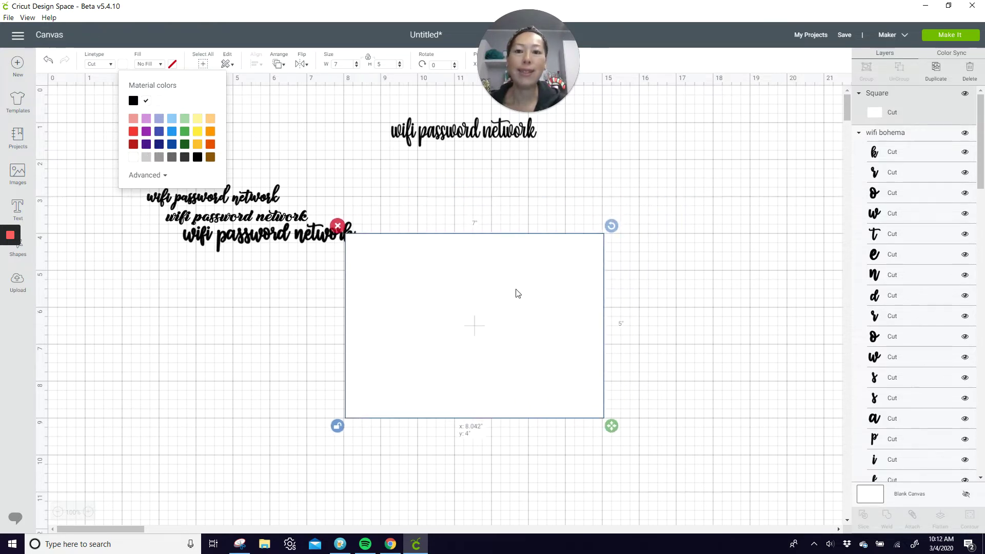
drag(517, 294, 534, 279)
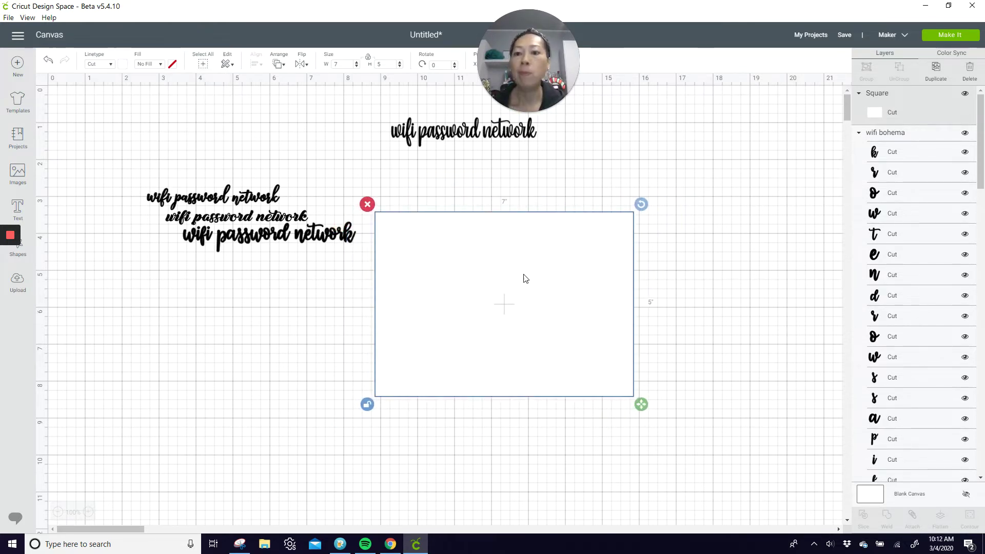
Create a swash text line in the I Love Glitter font below the wifi images
click(18, 211)
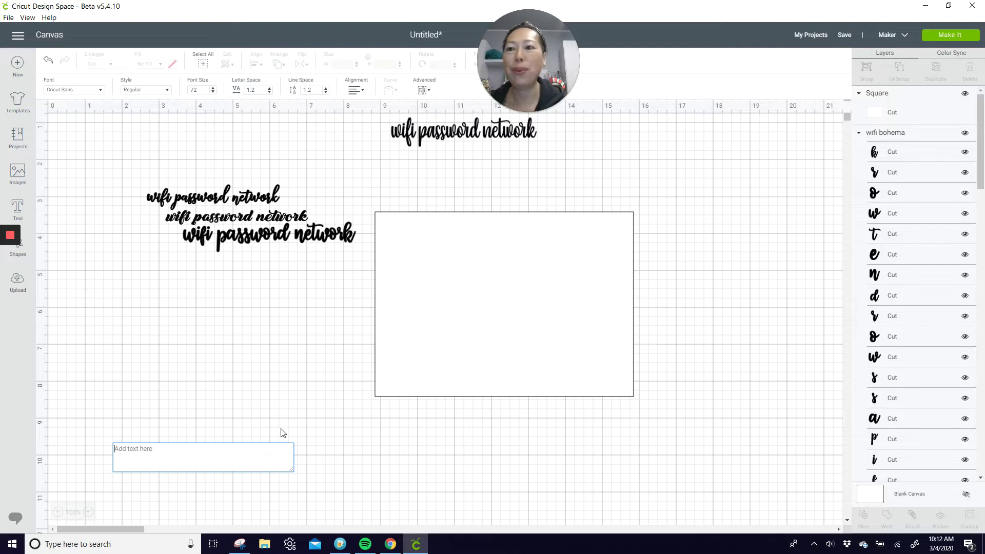
click(96, 90)
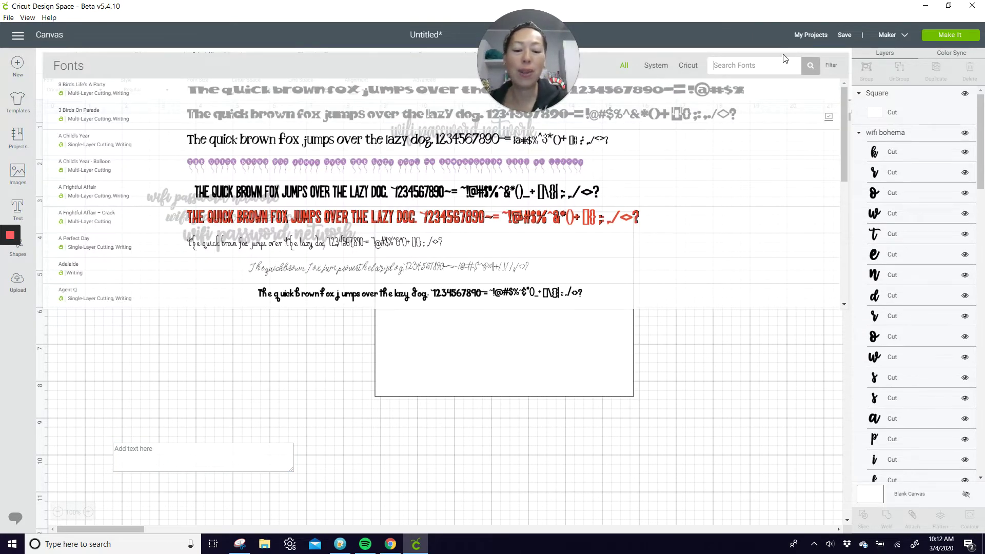
text(glitter)
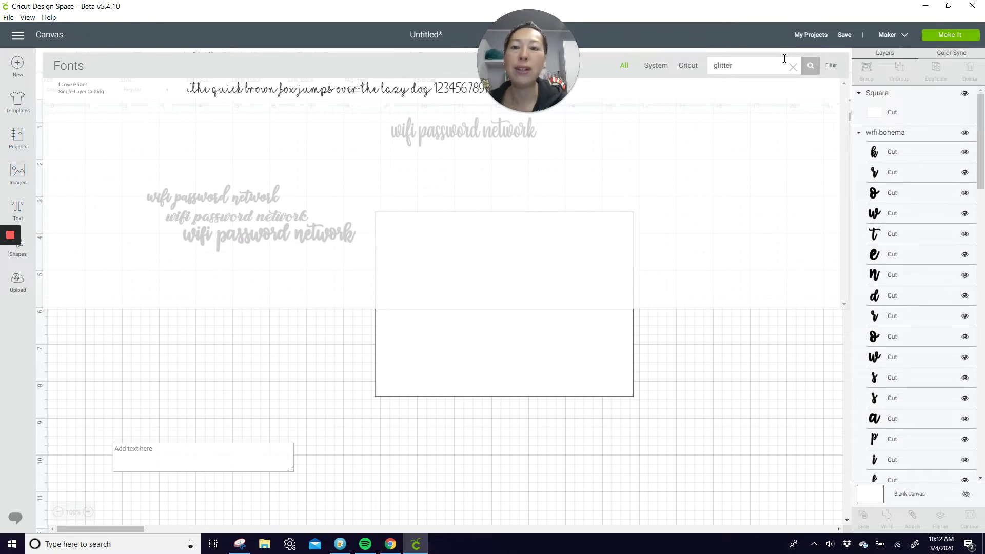
click(372, 84)
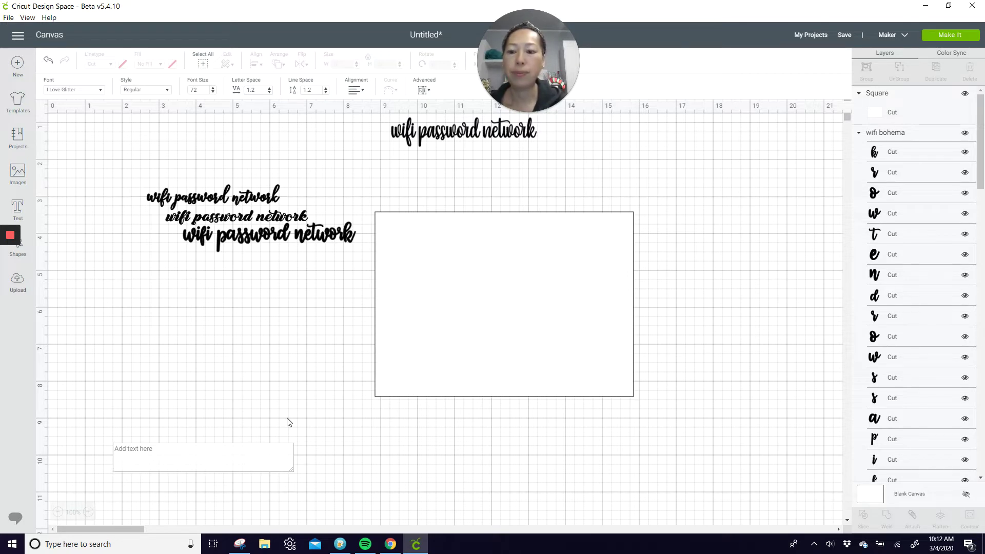
click(242, 456)
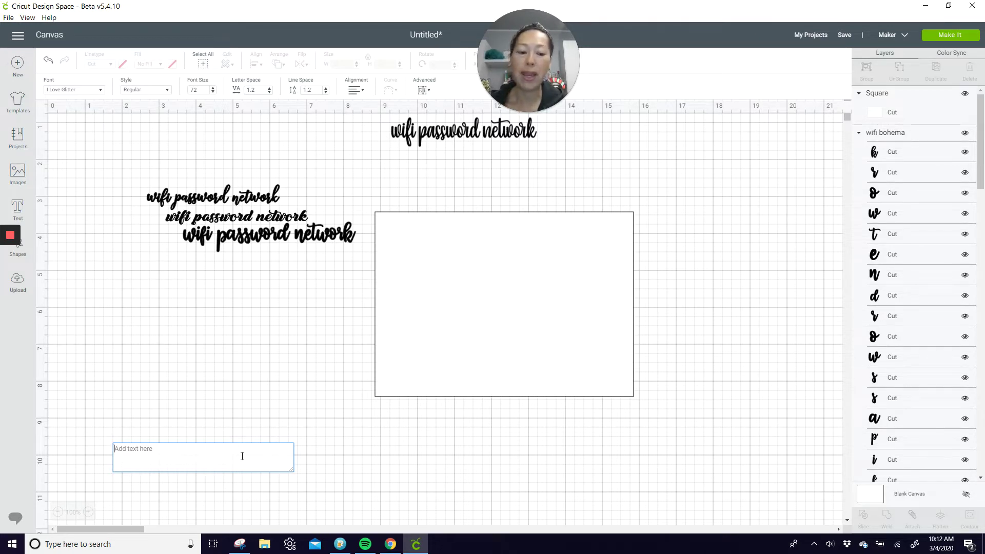
text(w)
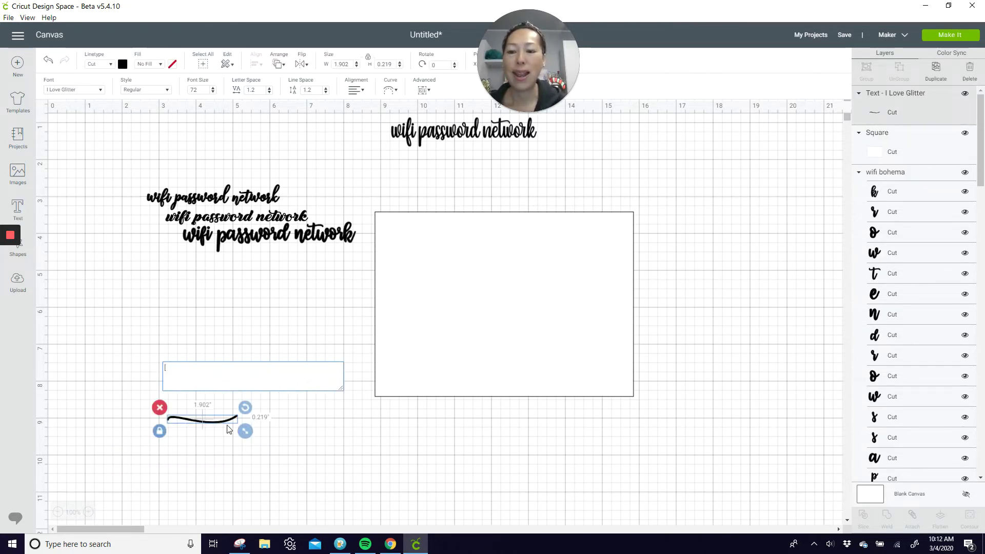
click(208, 459)
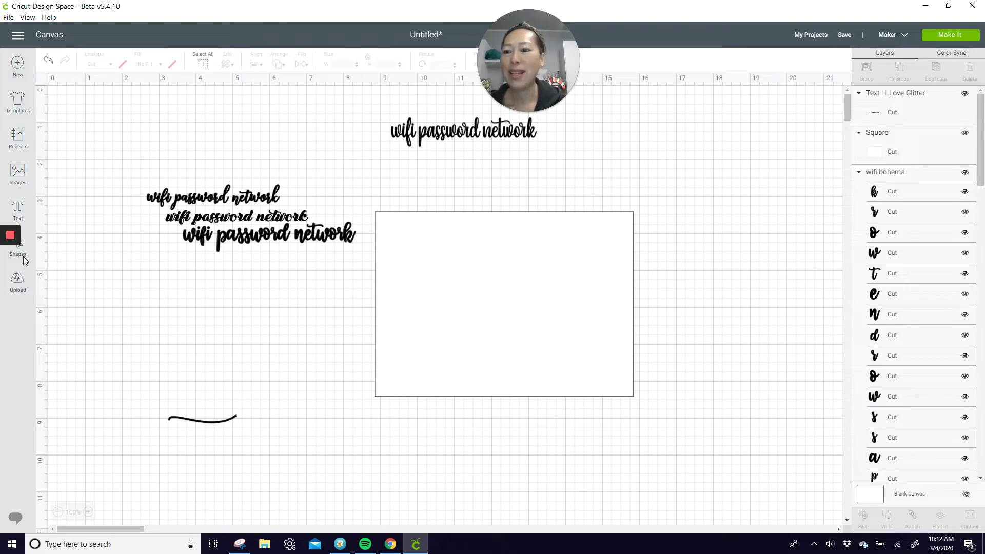
click(19, 207)
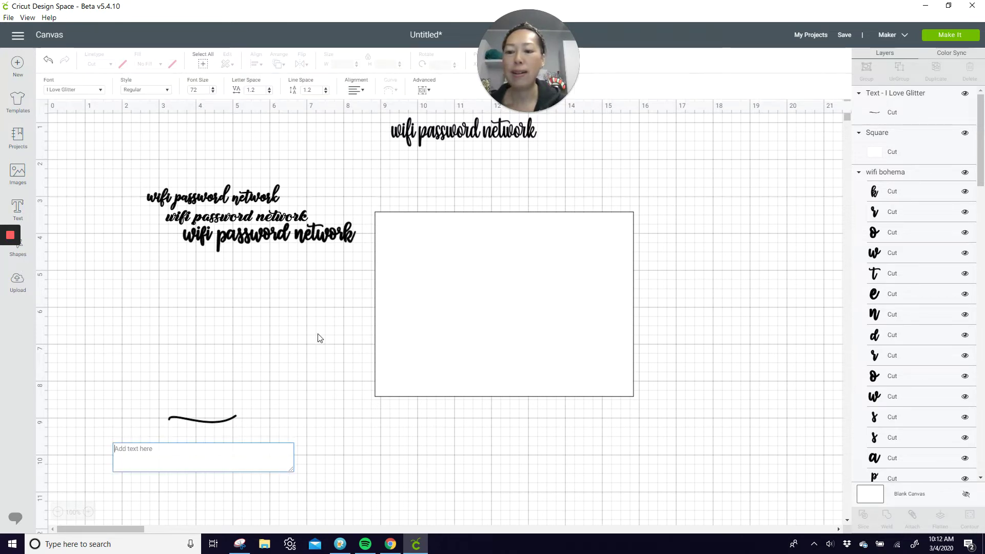
click(313, 356)
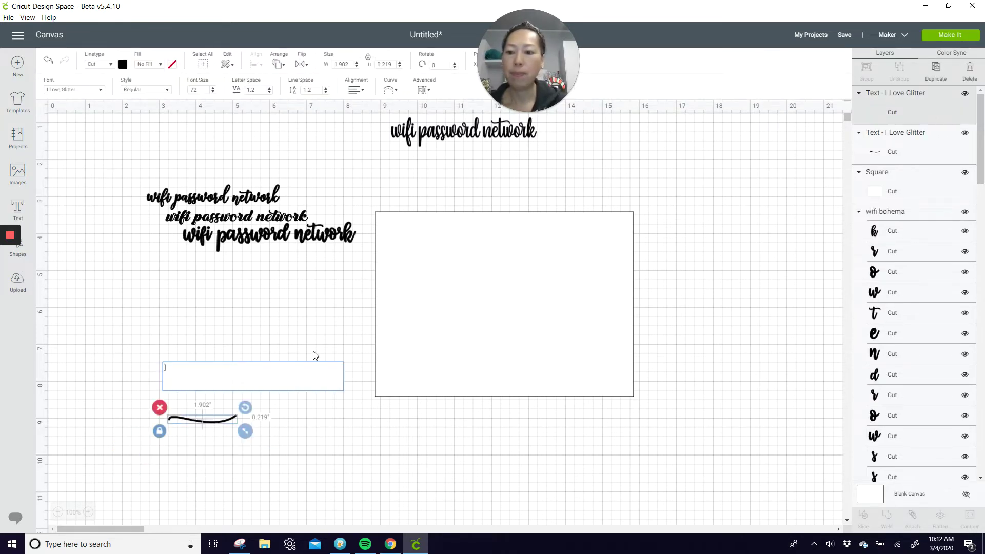
click(346, 434)
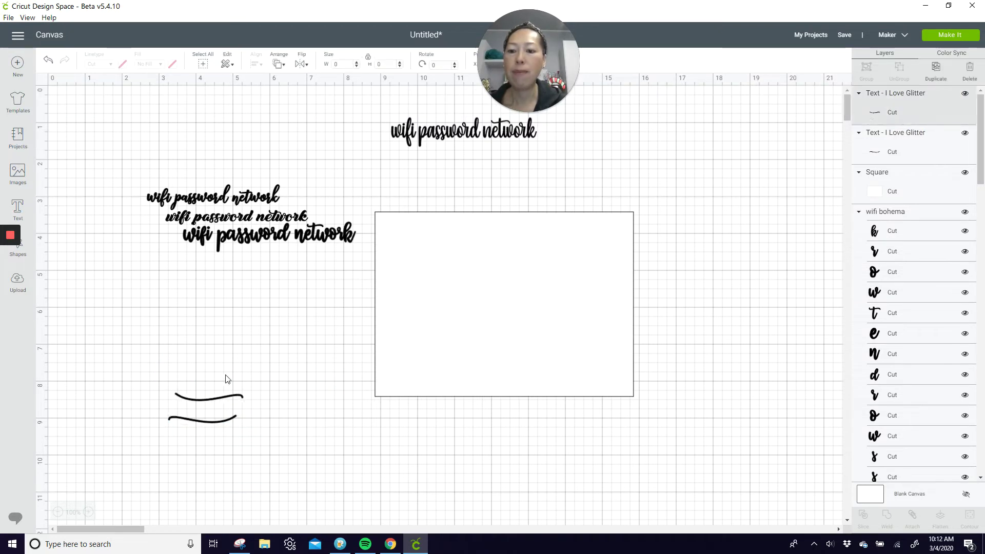
Separate the two swashes and enlarge the wifi password network title to about 9 inches wide
drag(214, 424, 228, 381)
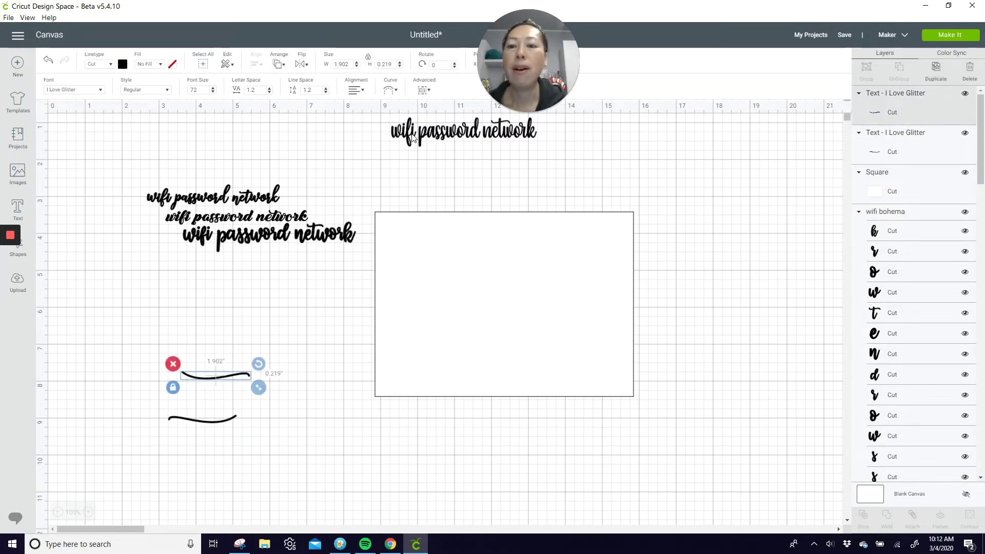
click(413, 138)
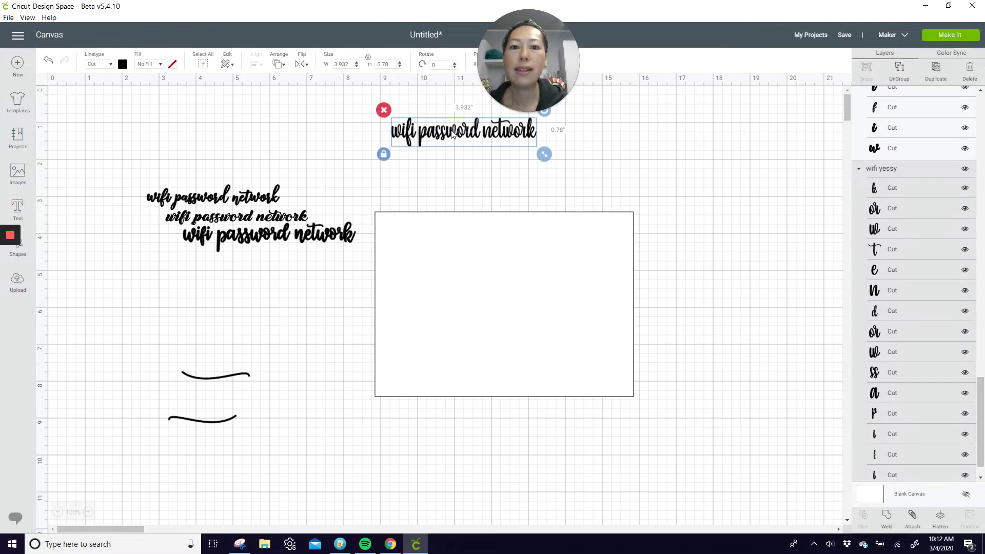
drag(455, 138, 490, 156)
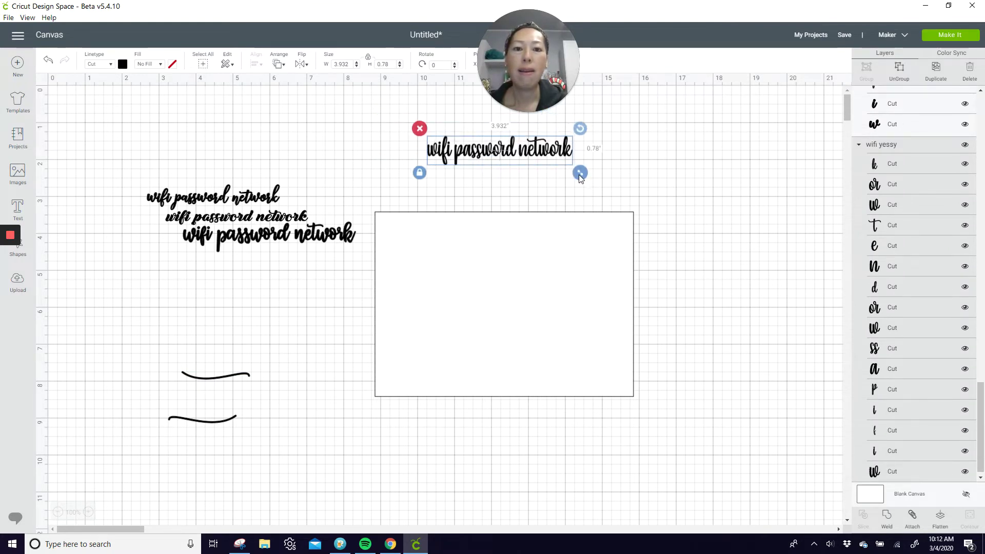
drag(581, 176, 770, 213)
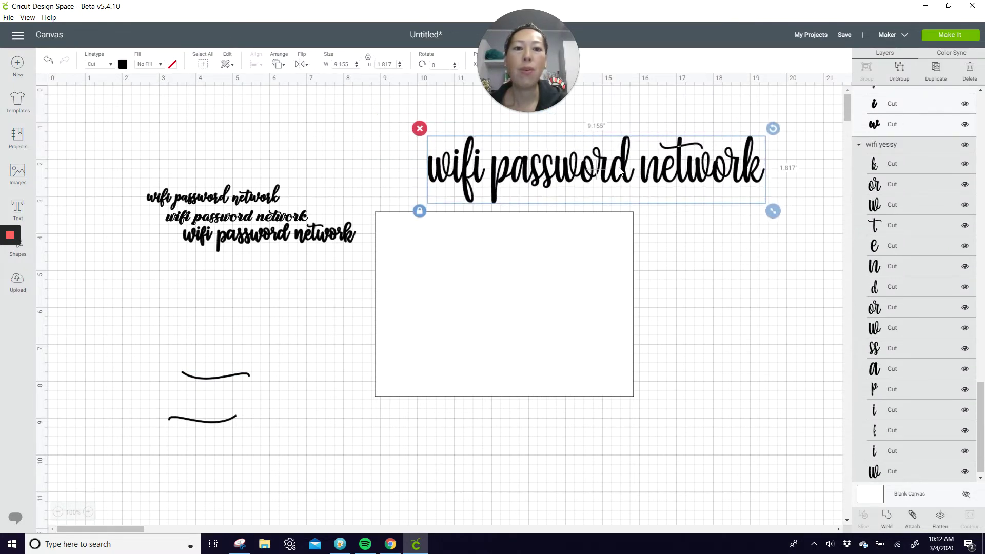
drag(621, 171, 645, 180)
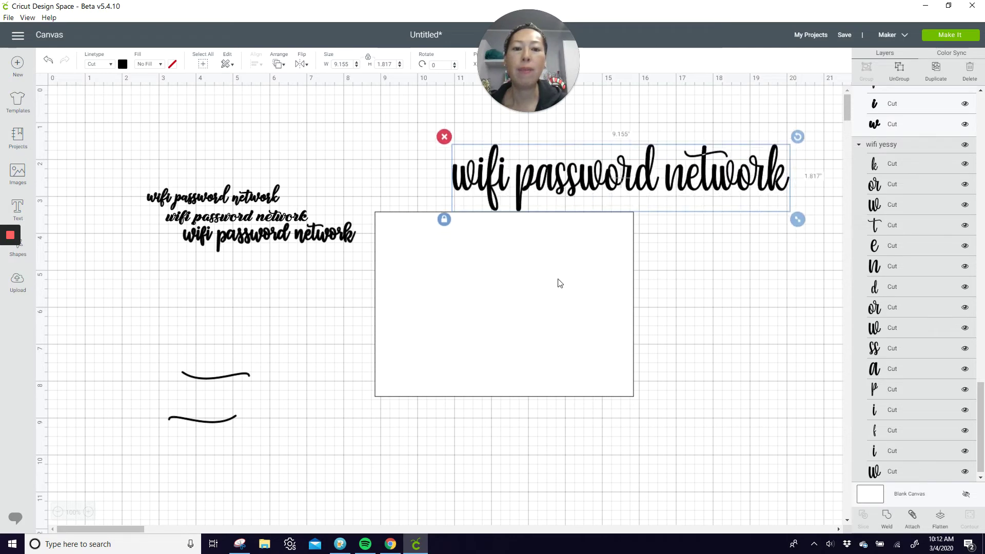
Send the white rectangle to the back and move the title onto it
click(529, 267)
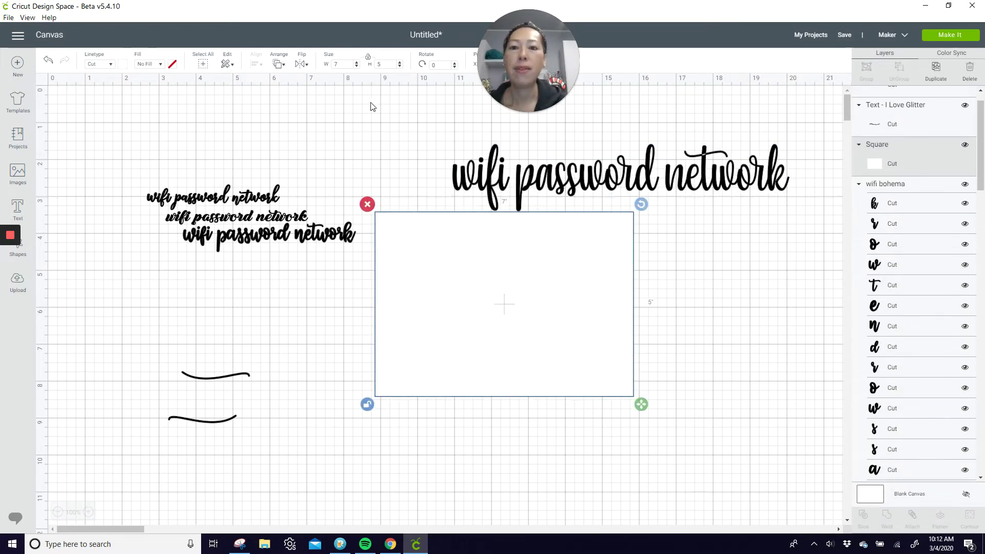
click(279, 67)
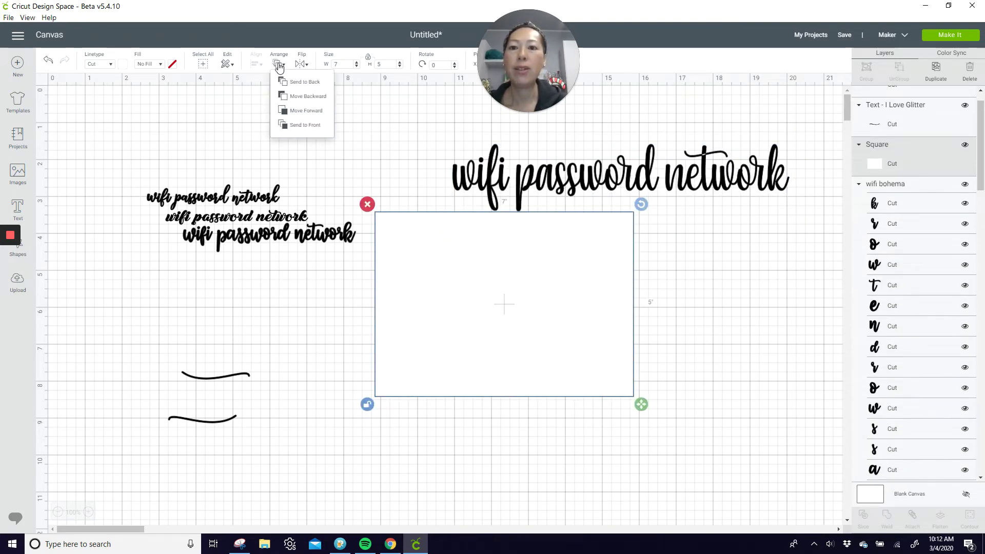
click(313, 83)
drag(499, 170, 492, 265)
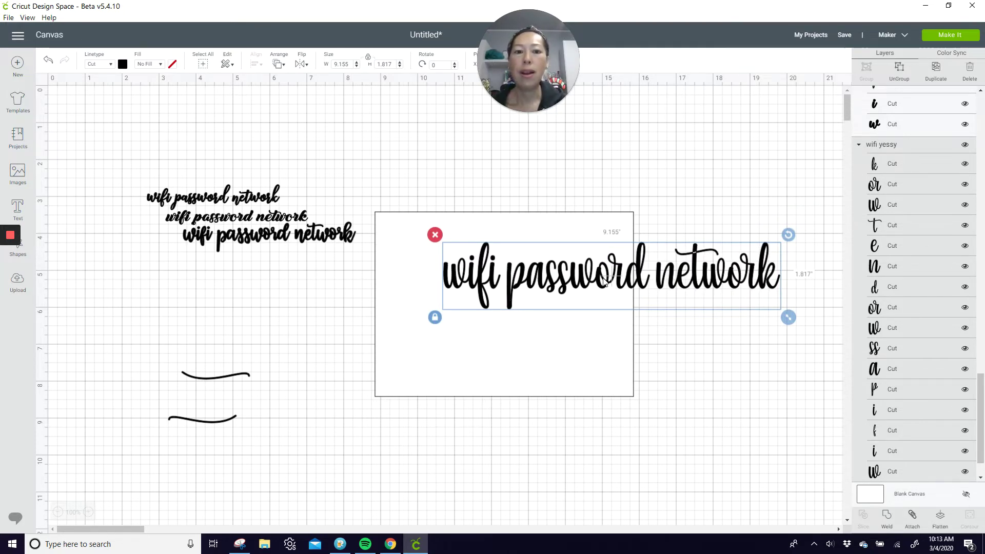
Ungroup the title, weld the wifi letters, and centre wifi in the rectangle
drag(602, 280, 590, 152)
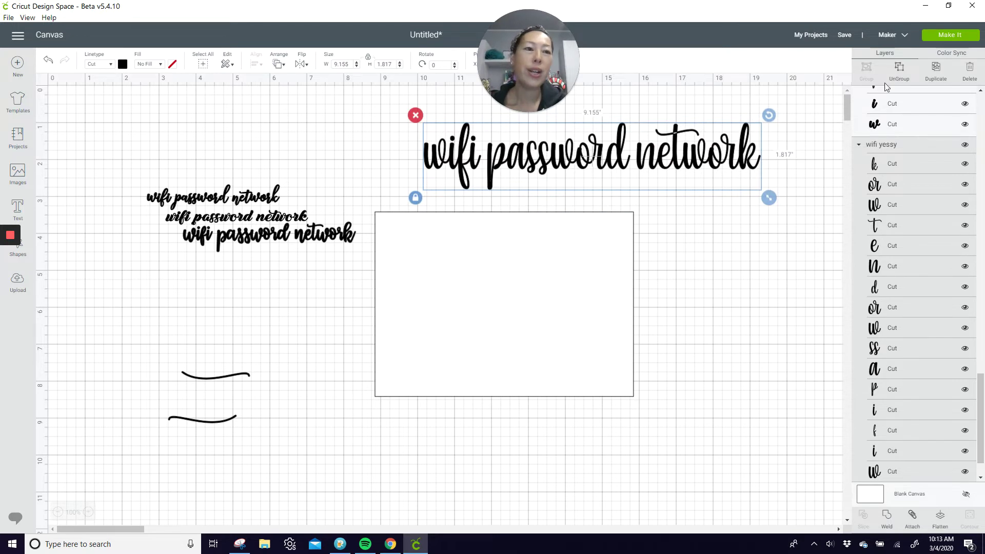
click(899, 68)
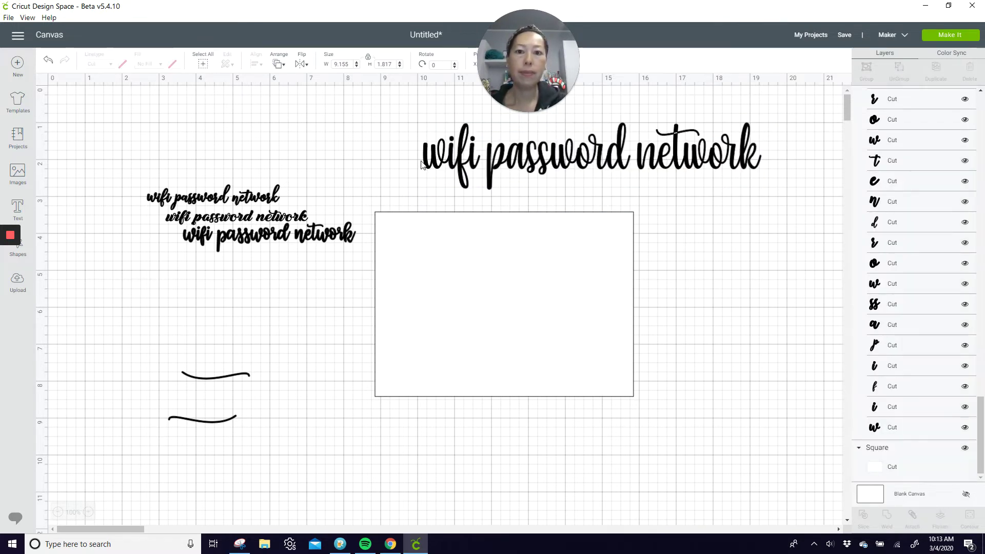
mouse_move(395, 143)
mouse_down()
mouse_move(474, 171)
mouse_move(460, 173)
mouse_up()
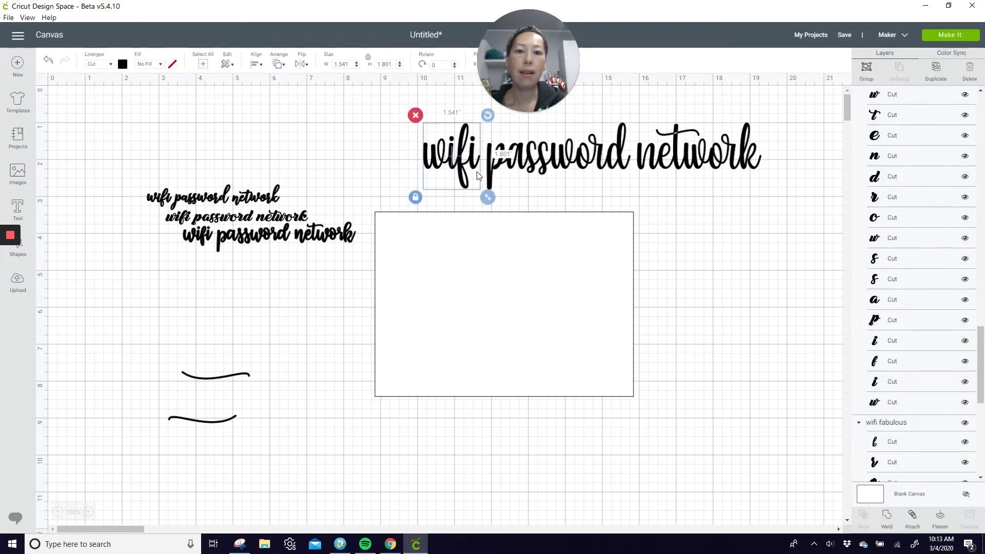
click(891, 516)
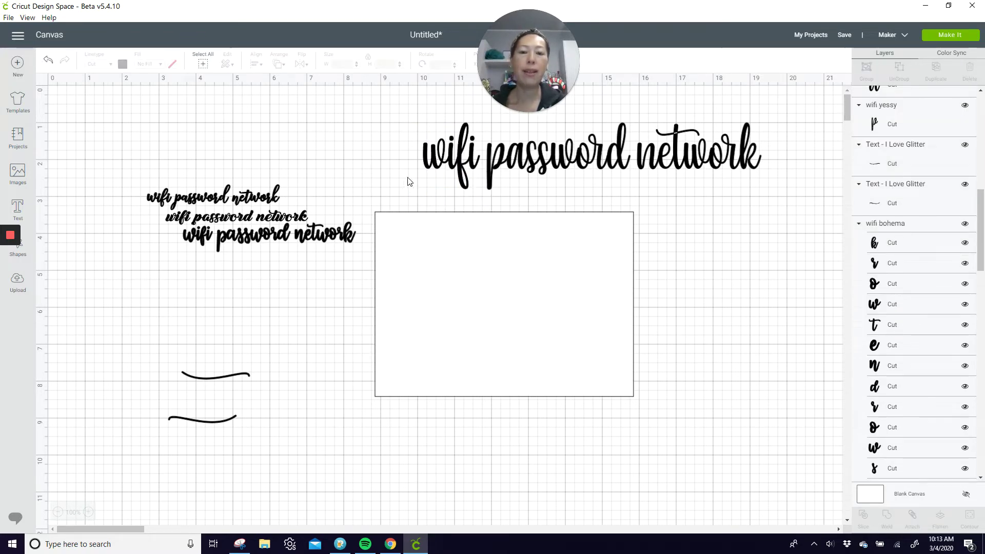
mouse_move(462, 161)
mouse_down()
mouse_move(468, 293)
mouse_move(485, 284)
mouse_move(541, 330)
mouse_move(534, 337)
mouse_up()
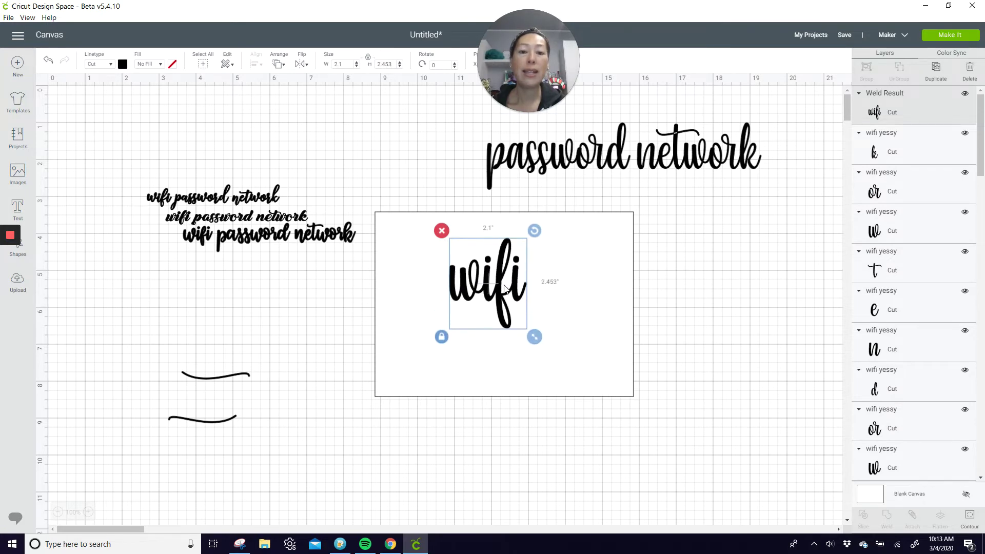
drag(504, 285, 517, 284)
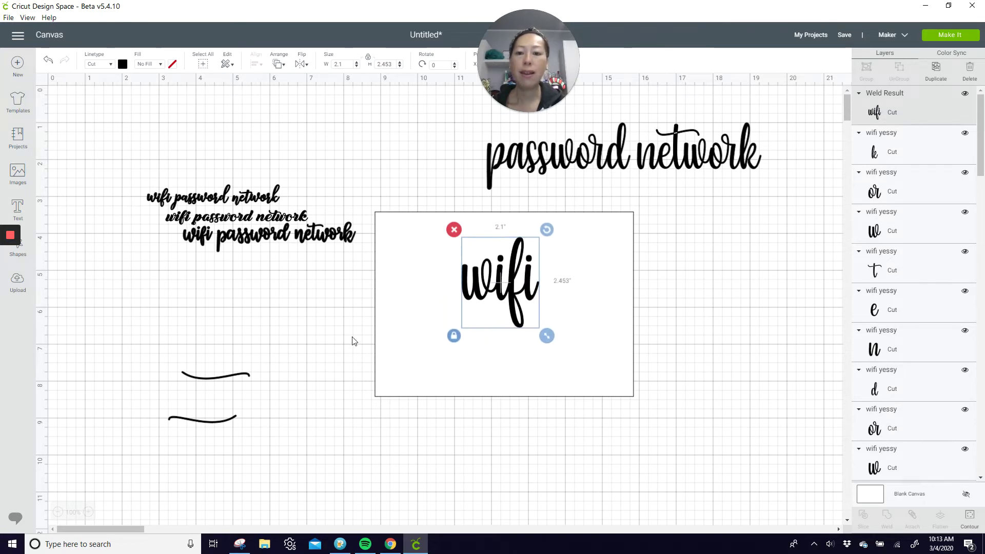
click(108, 350)
Place one swash curve on each side of wifi
mouse_move(123, 341)
mouse_down()
mouse_move(320, 446)
mouse_move(279, 434)
mouse_move(314, 466)
mouse_up()
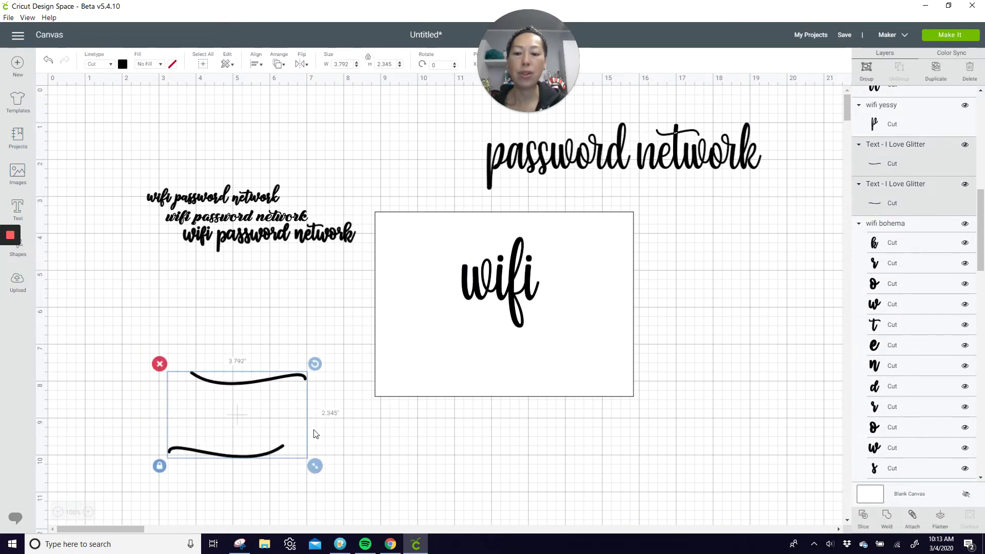
click(405, 444)
click(269, 381)
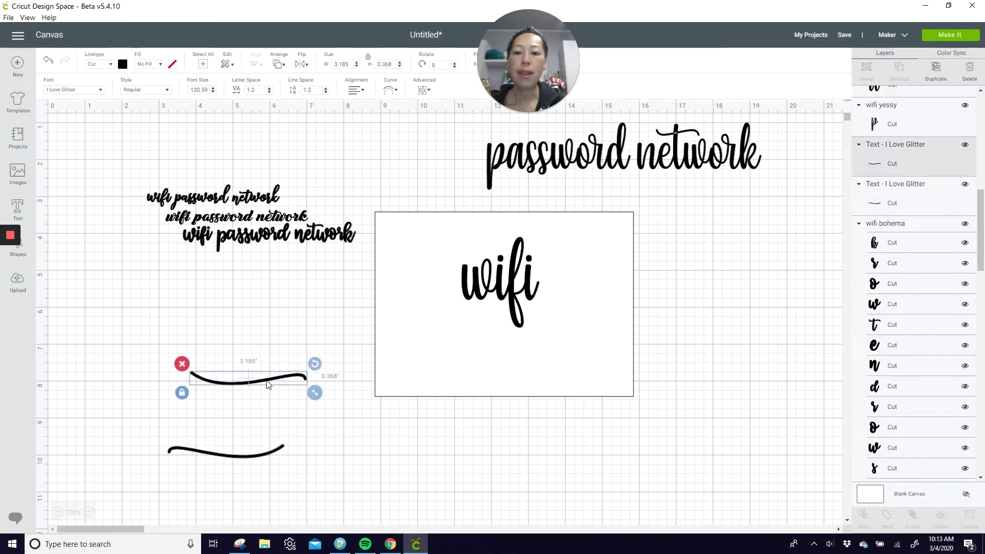
drag(267, 381, 616, 292)
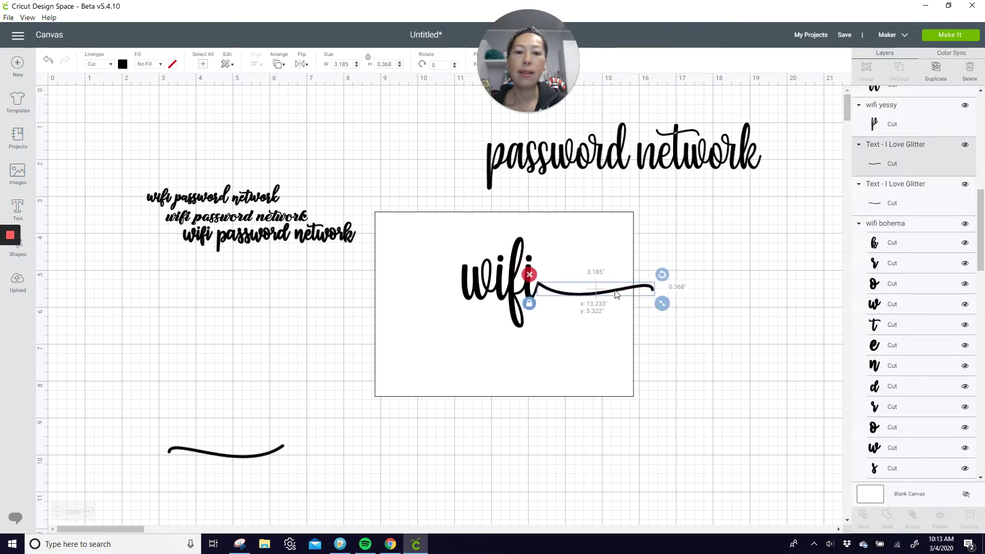
drag(617, 293, 615, 295)
mouse_move(233, 457)
mouse_down()
mouse_move(399, 288)
mouse_move(412, 289)
mouse_up()
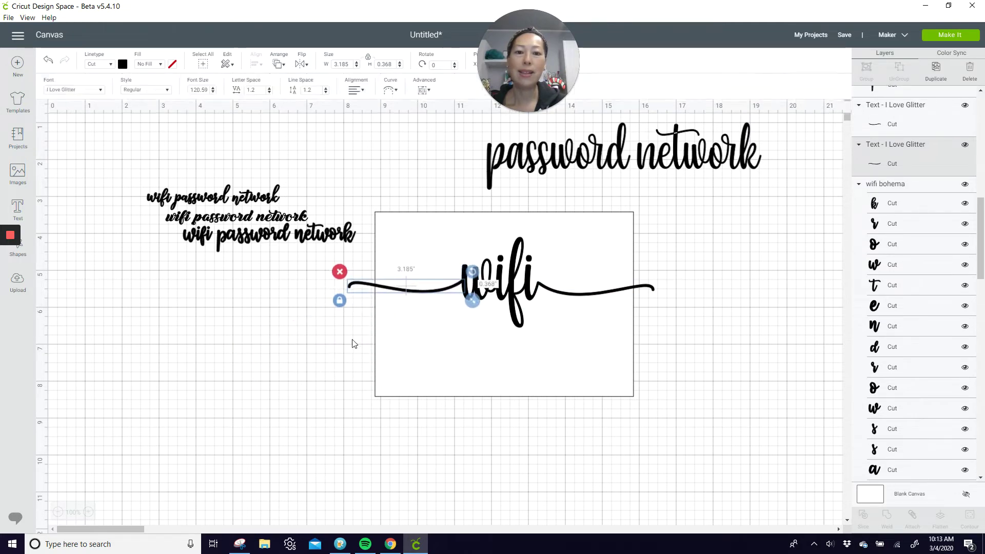
click(289, 396)
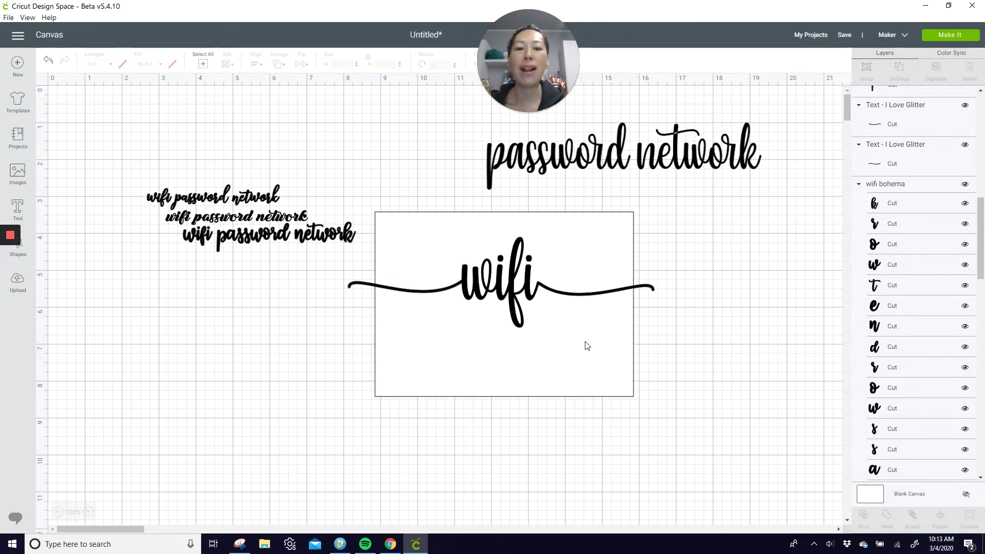
Weld the letters of password, restoring the briefly deleted network letters
click(560, 167)
click(449, 148)
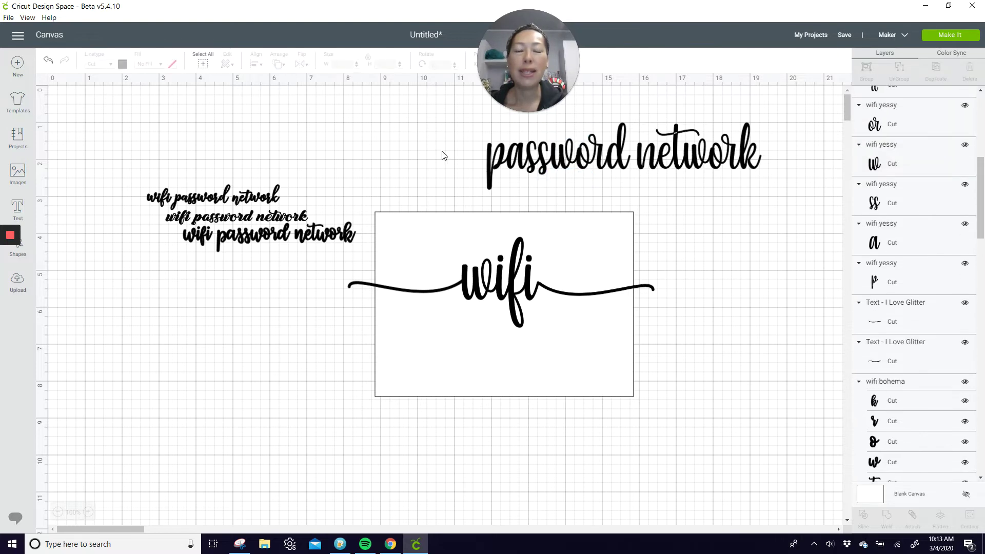
drag(541, 168, 627, 182)
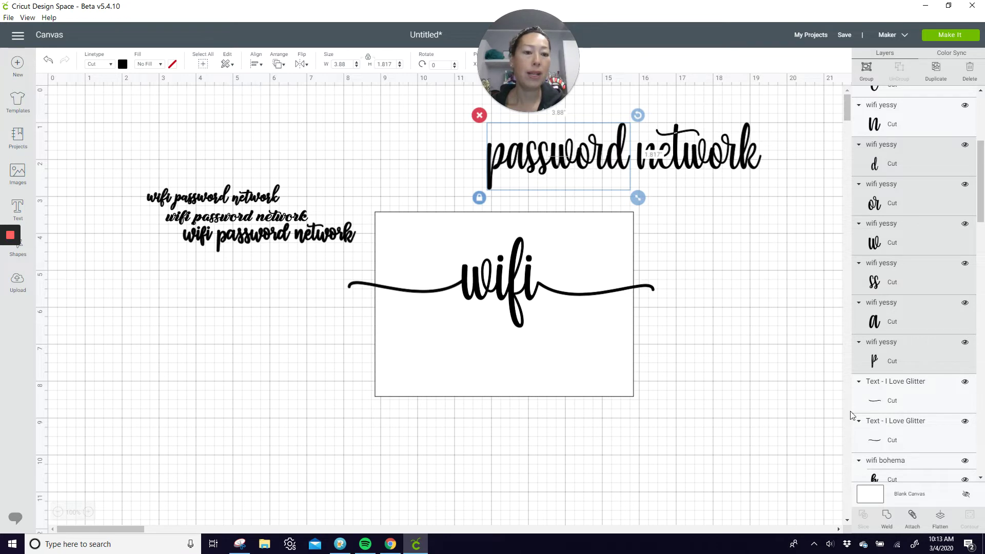
click(887, 518)
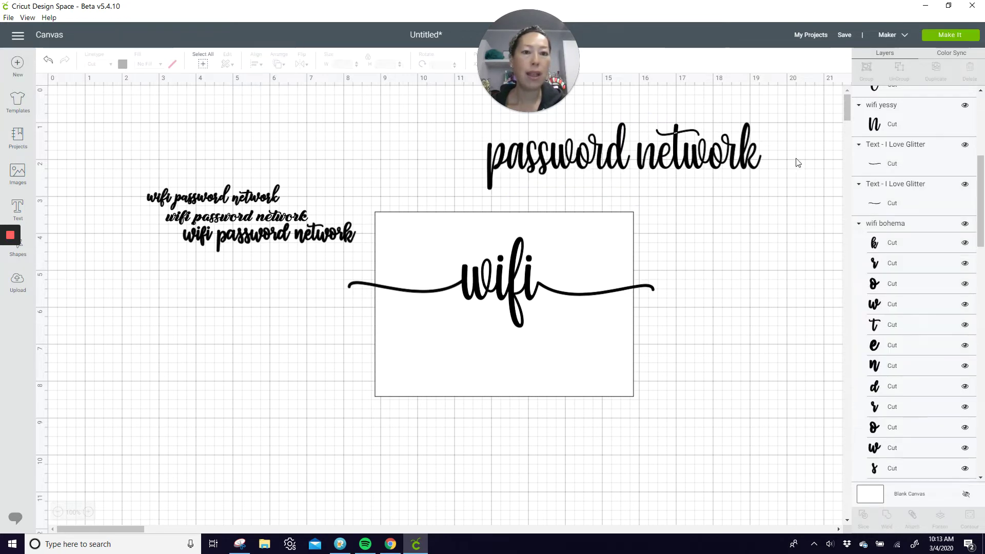
drag(643, 162, 642, 162)
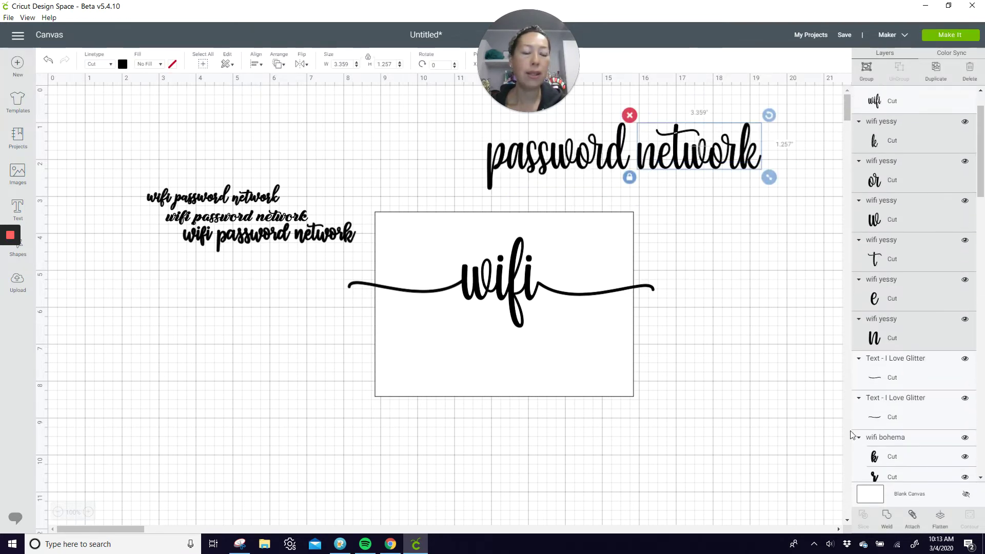
key(Delete)
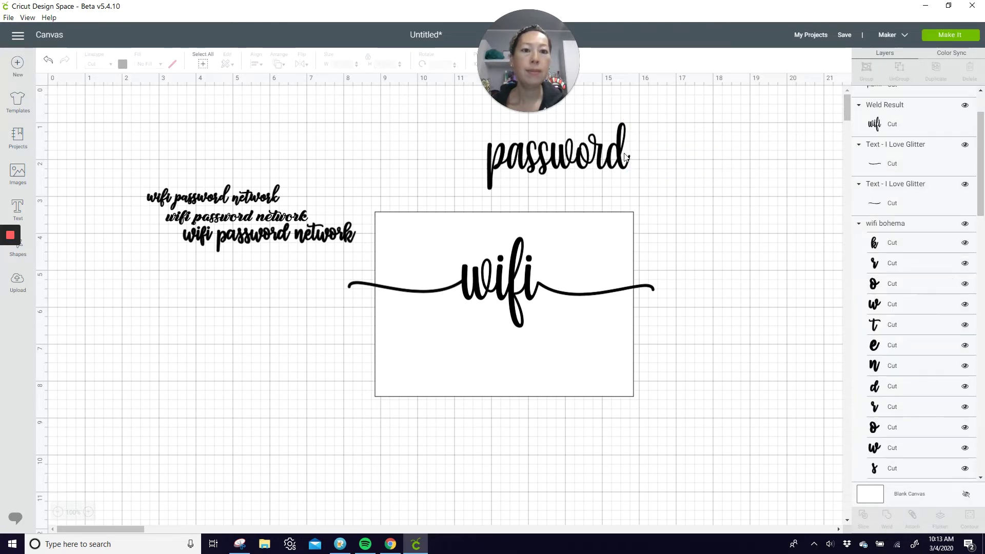
key(ctrl+z)
mouse_move(585, 174)
mouse_down()
mouse_move(514, 235)
mouse_move(583, 175)
mouse_up()
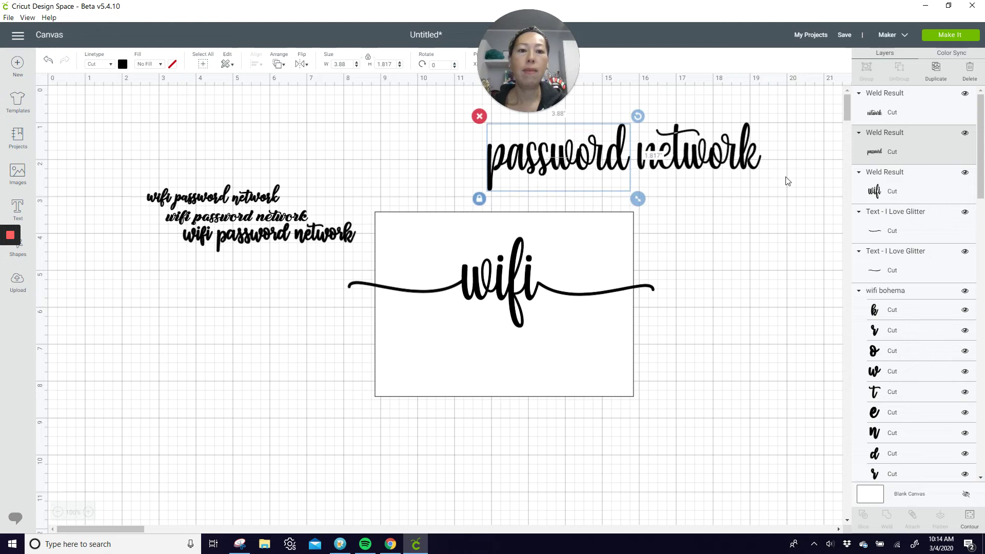
Move password network onto the lower rectangle and shrink it to about 4.3 inches wide
drag(786, 191, 575, 142)
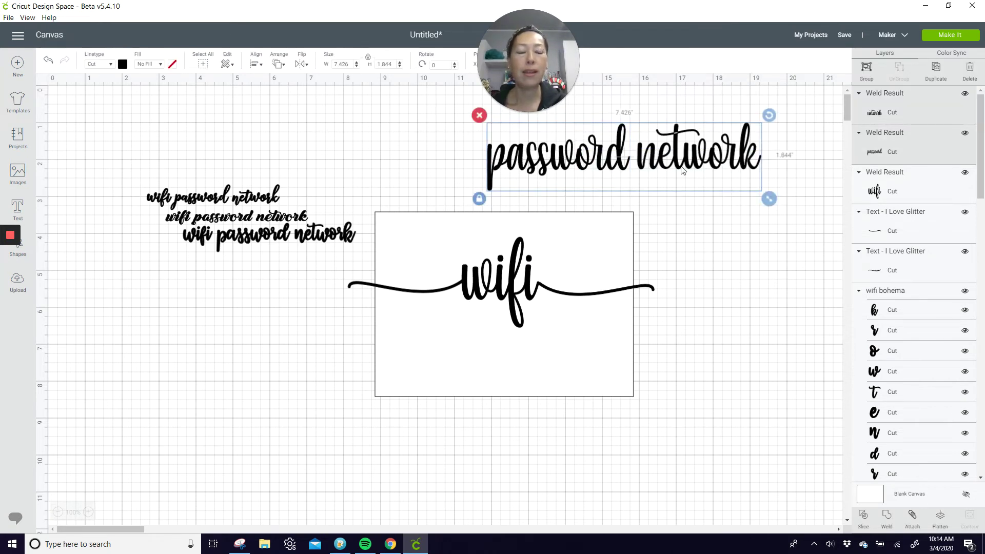
drag(683, 170, 562, 372)
drag(649, 411, 532, 381)
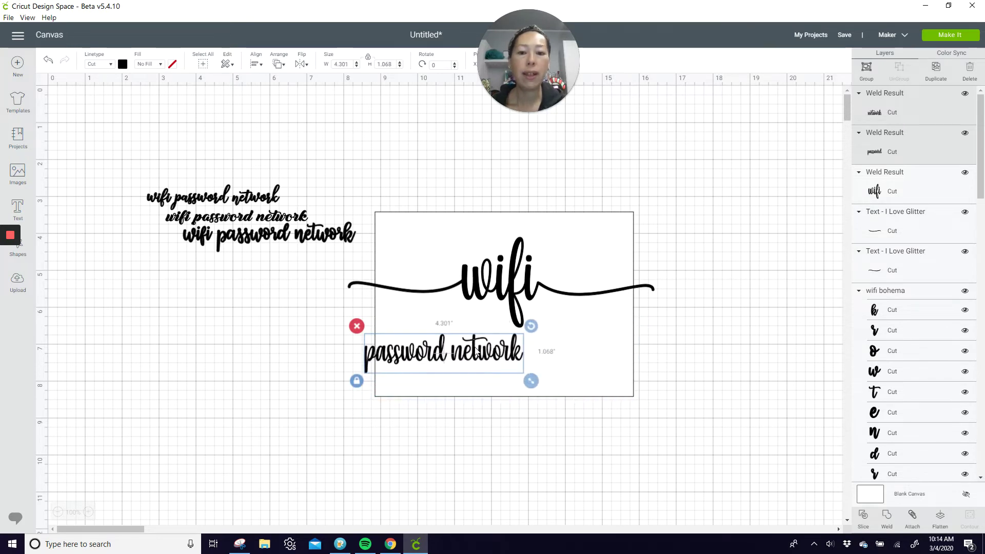
drag(477, 351, 542, 354)
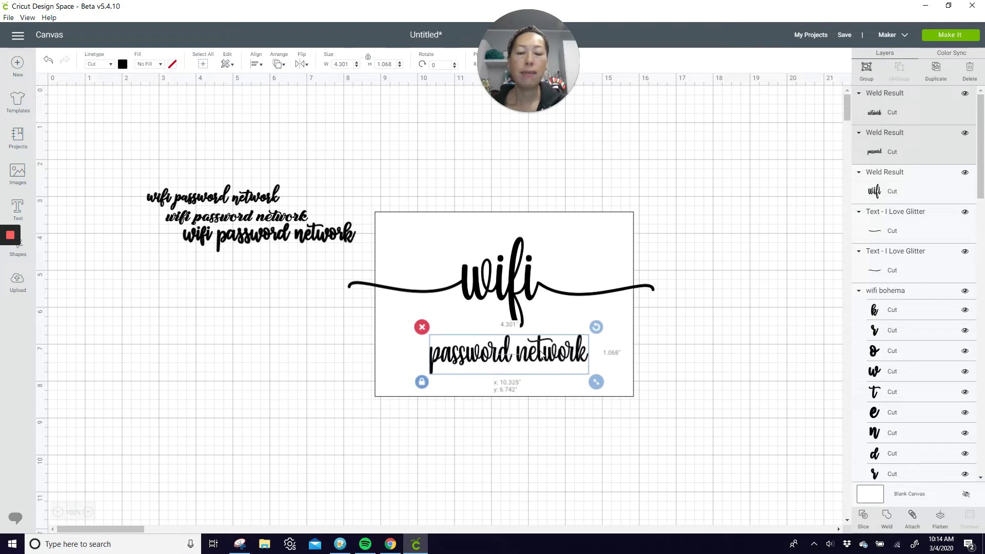
drag(598, 380, 590, 377)
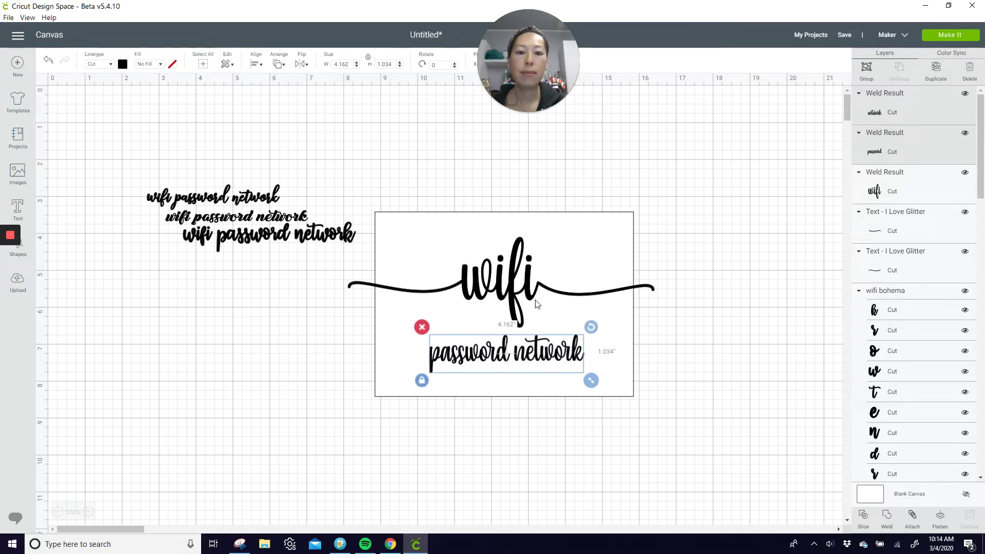
Select wifi with both swashes and shift them higher on the sign
click(527, 287)
click(620, 292)
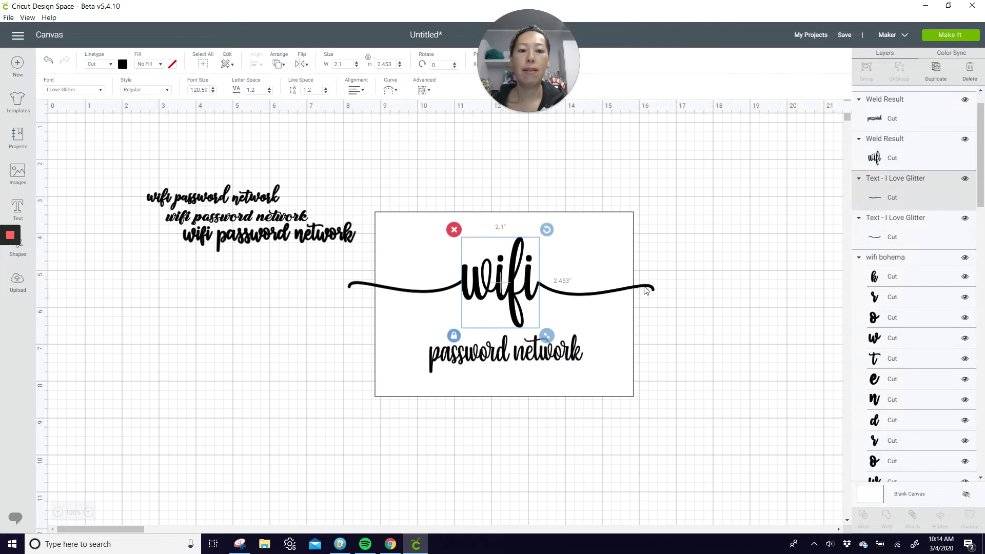
shift+click(499, 285)
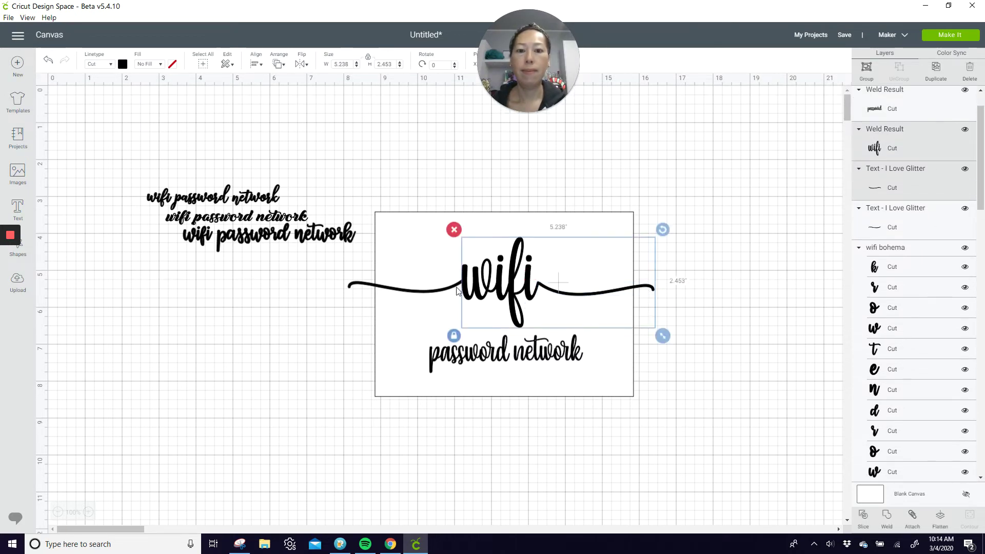
drag(509, 279, 505, 264)
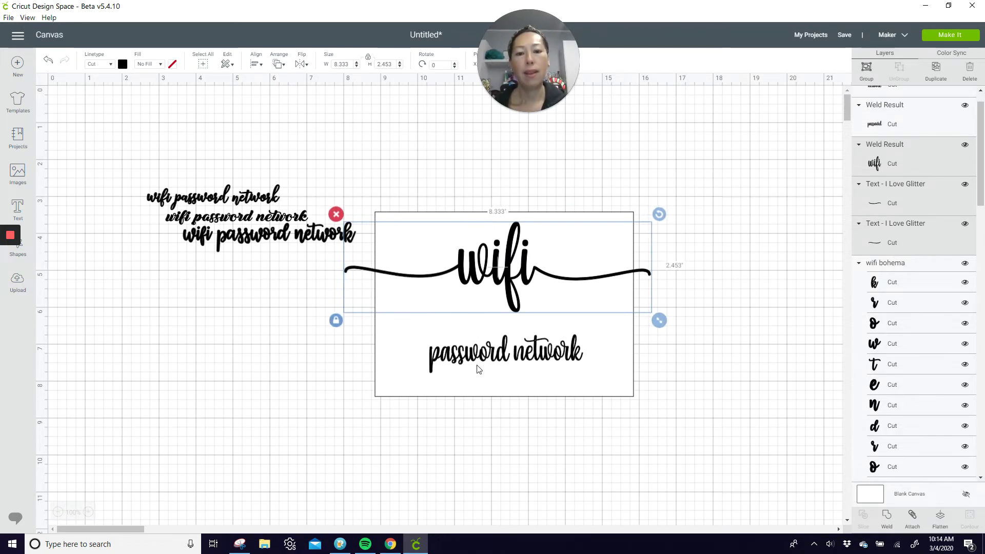
click(449, 431)
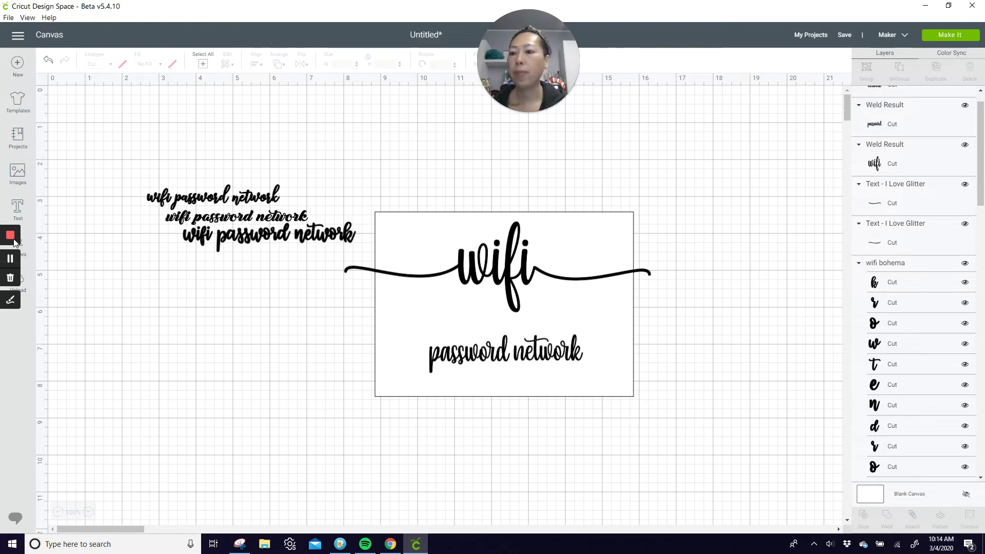
click(17, 208)
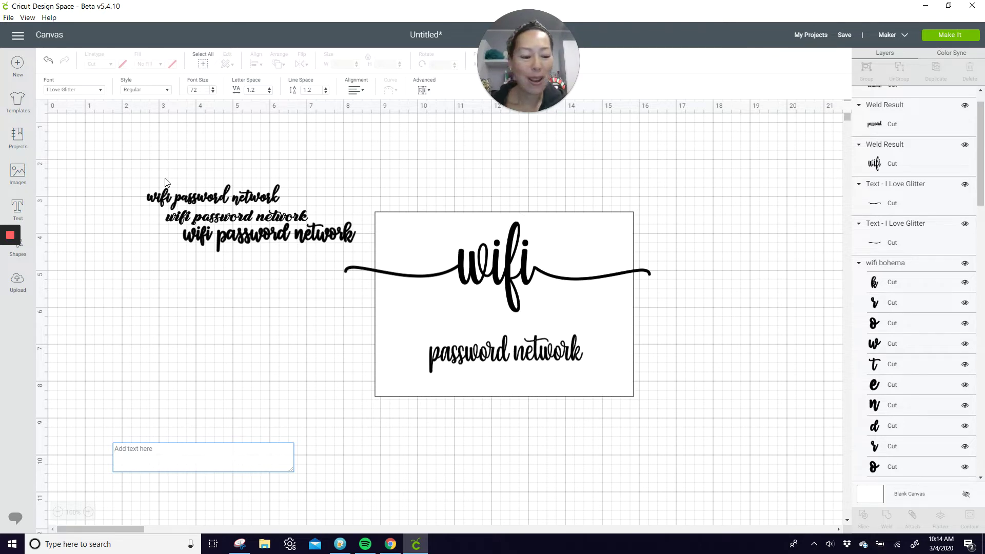
key(ctrl+v)
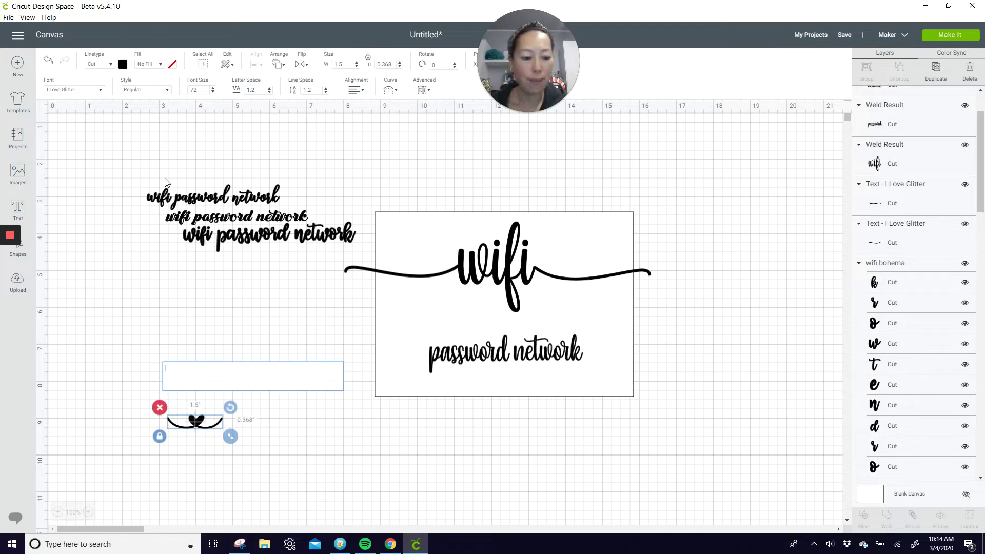
key(BackSpace)
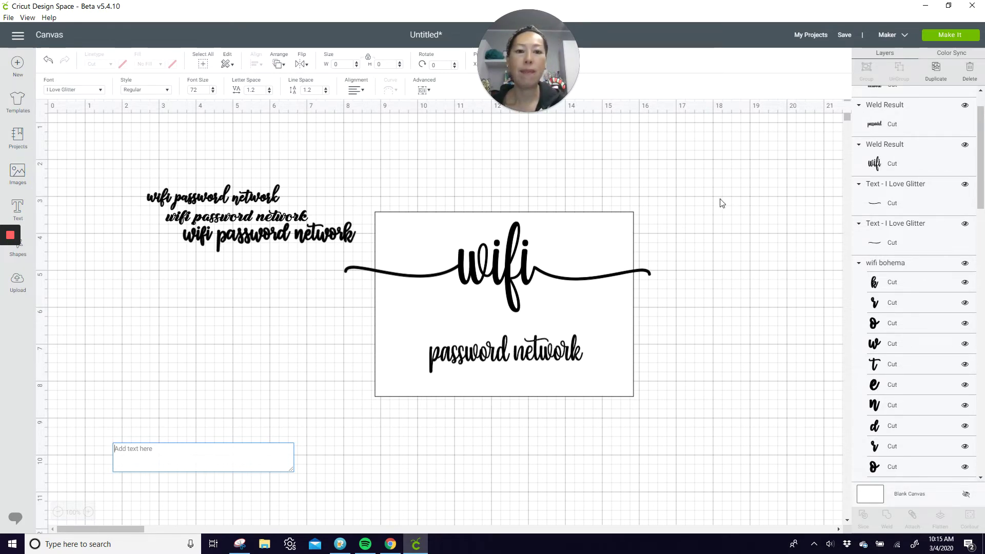
Duplicate the sign rectangle as a thin bar placed between password and network
click(602, 249)
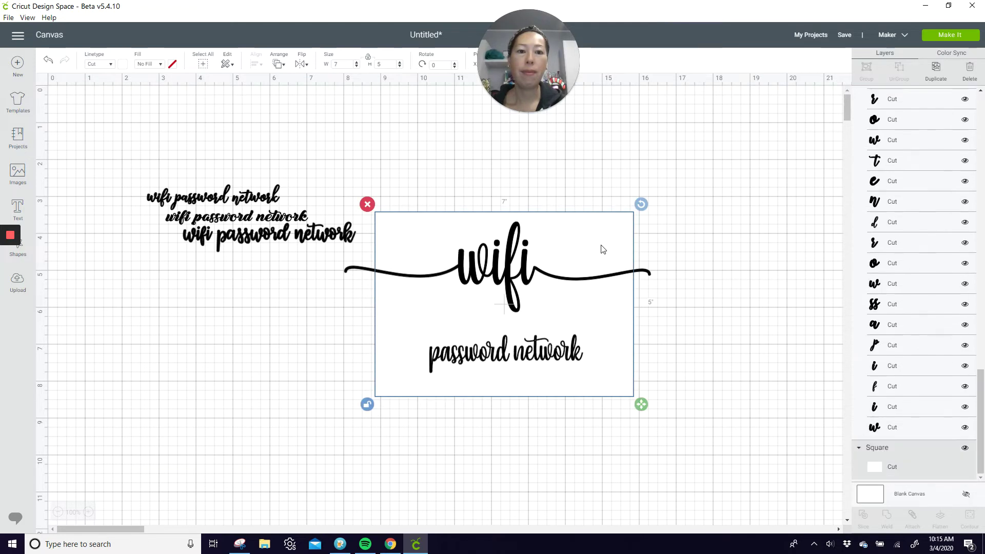
click(937, 73)
drag(624, 330, 182, 423)
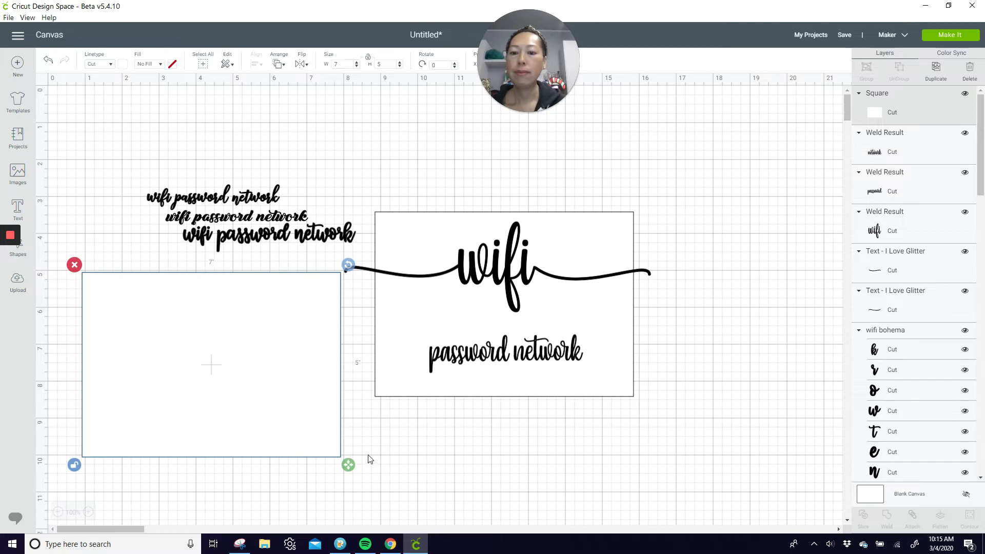
mouse_move(348, 465)
mouse_down()
mouse_move(122, 452)
mouse_move(94, 379)
mouse_move(97, 336)
mouse_up()
click(131, 65)
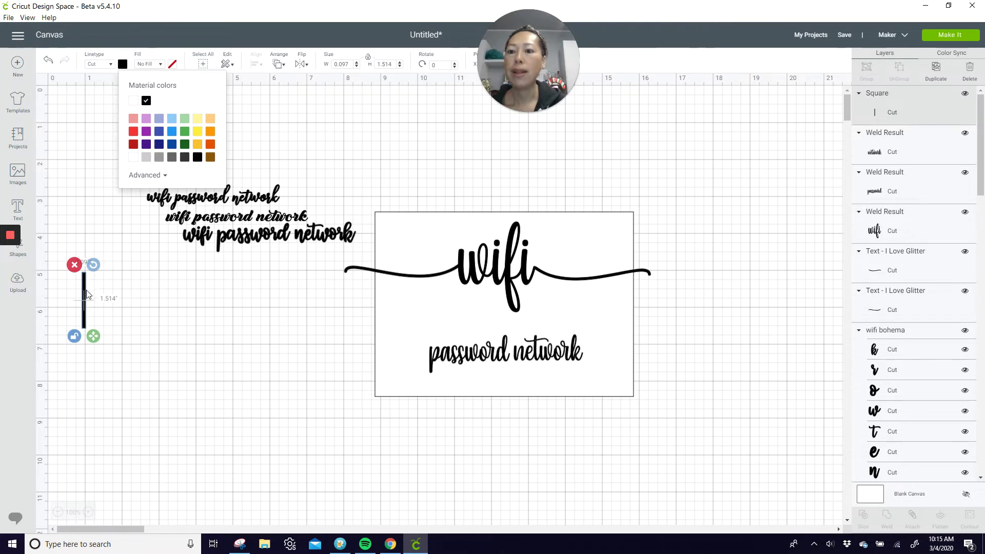
drag(87, 295, 511, 359)
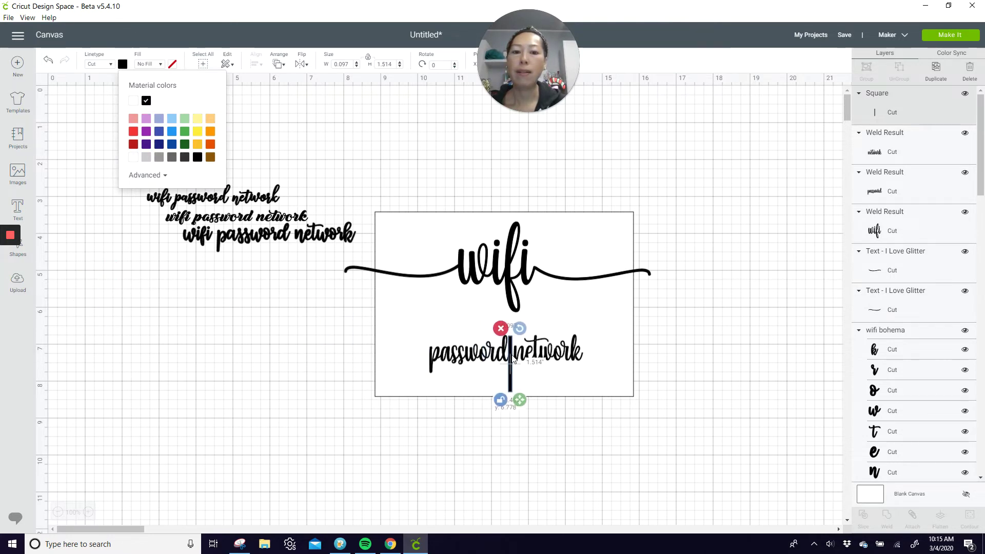
click(511, 359)
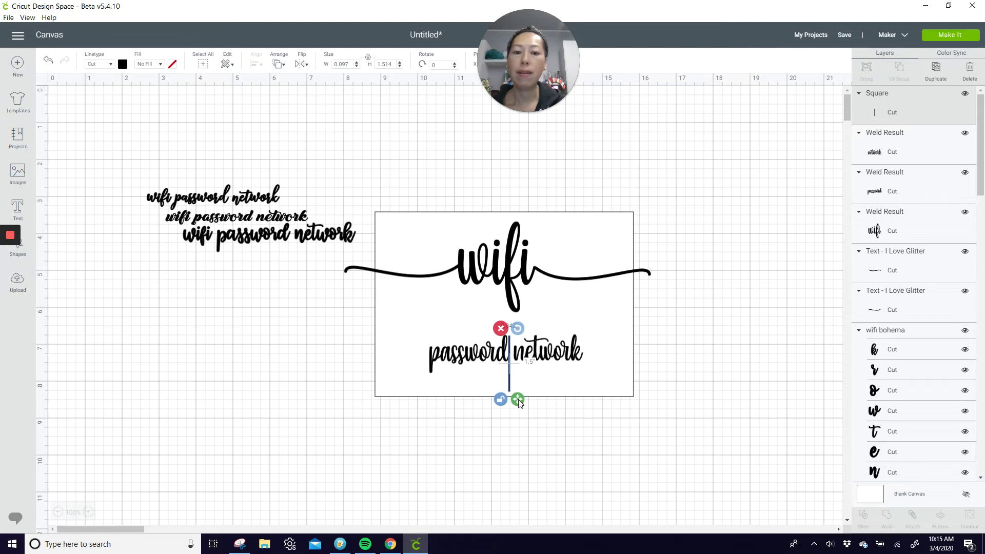
Adjust the bar's length and move password left and network right of it
drag(519, 401, 520, 404)
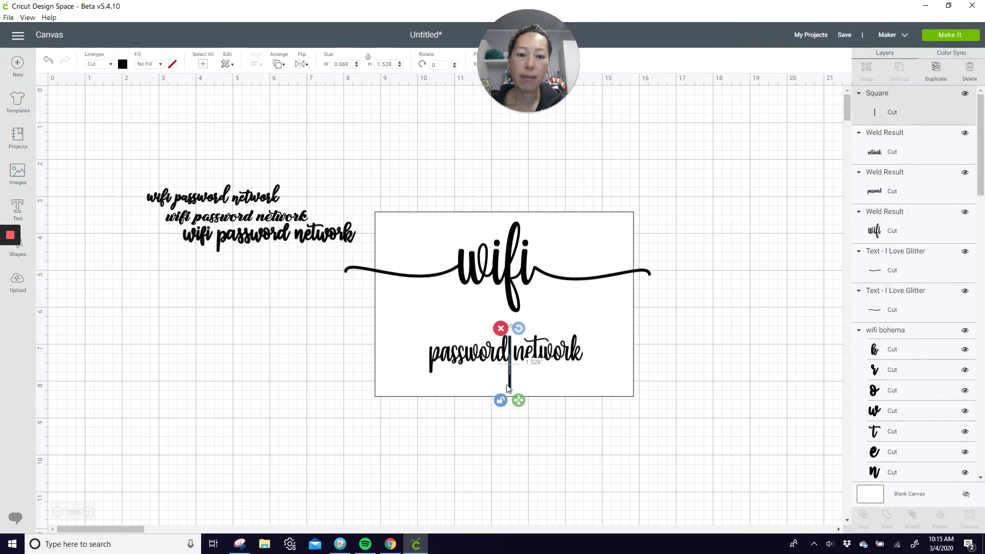
drag(477, 364, 451, 362)
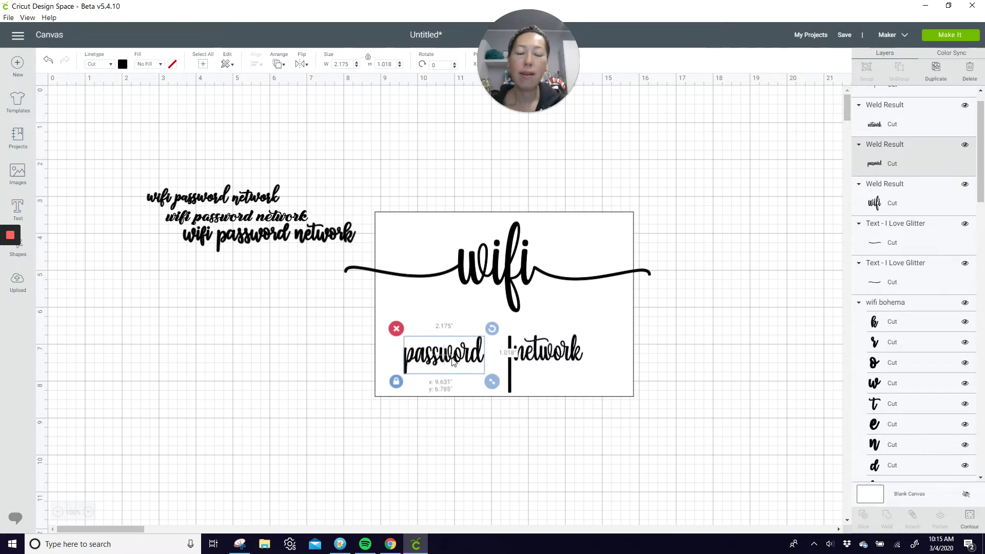
drag(552, 361, 529, 375)
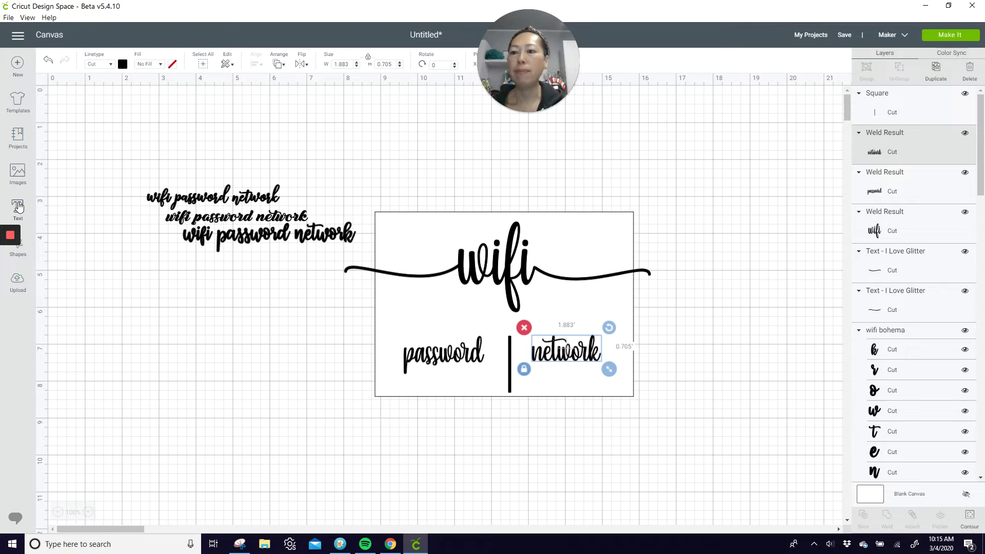
click(18, 209)
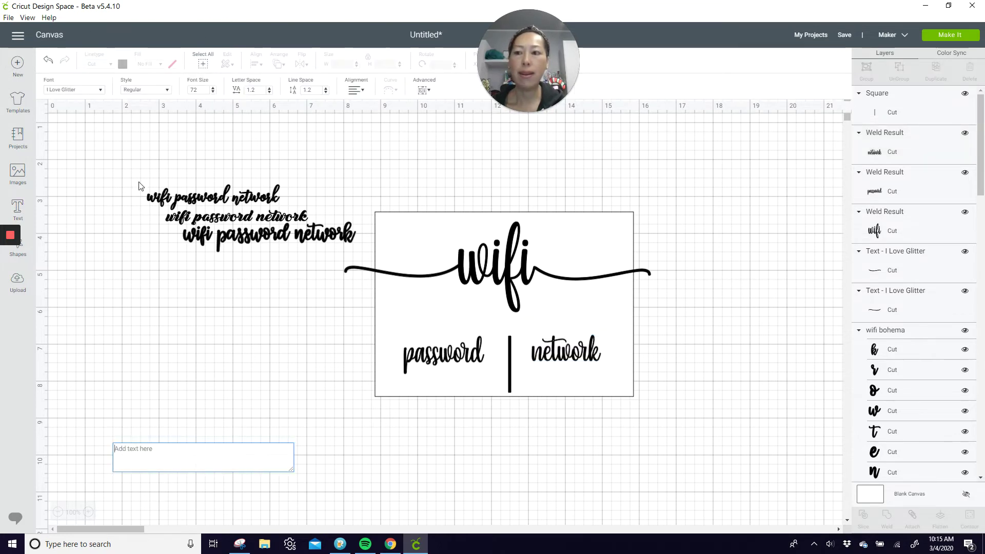
Set the text font to Franklin Gothic Medium
click(77, 90)
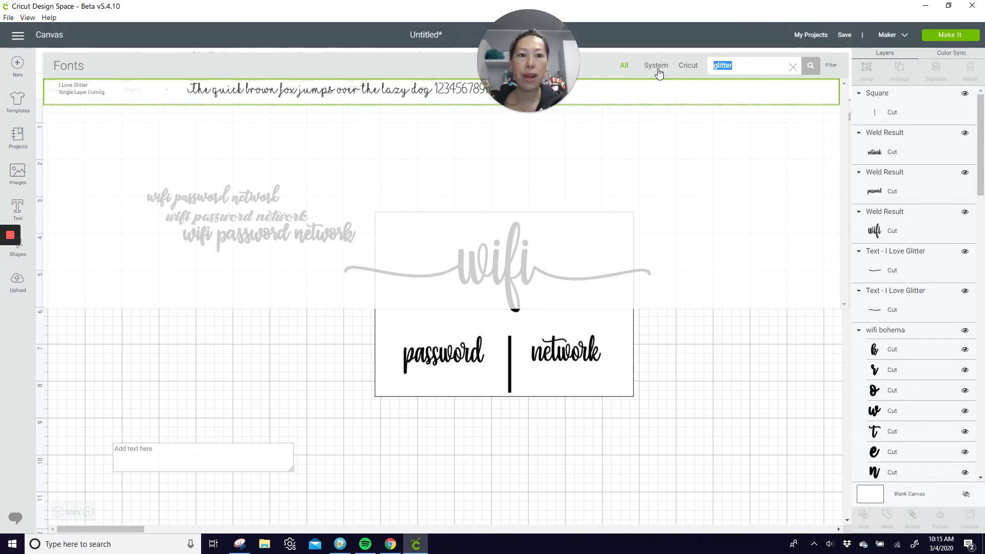
text(f)
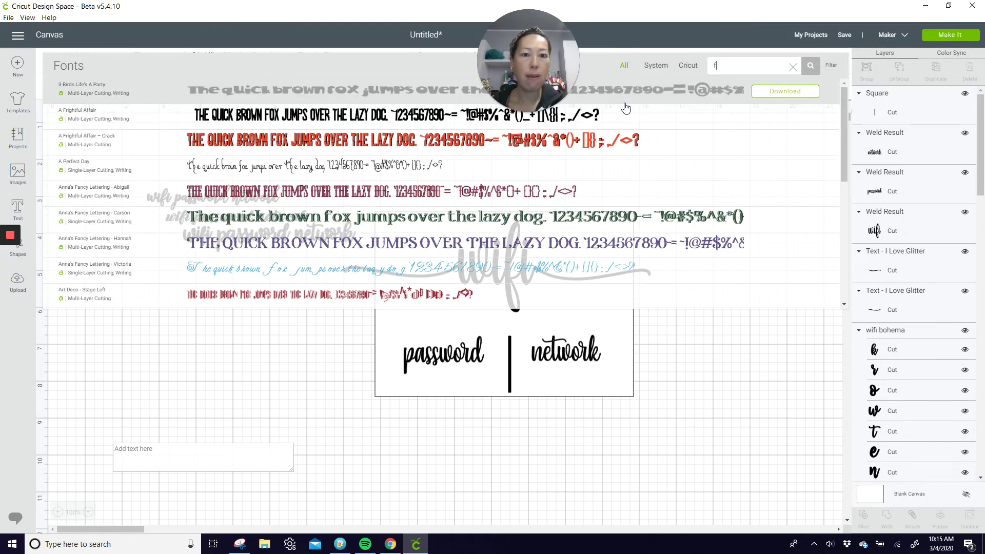
text(ranklin)
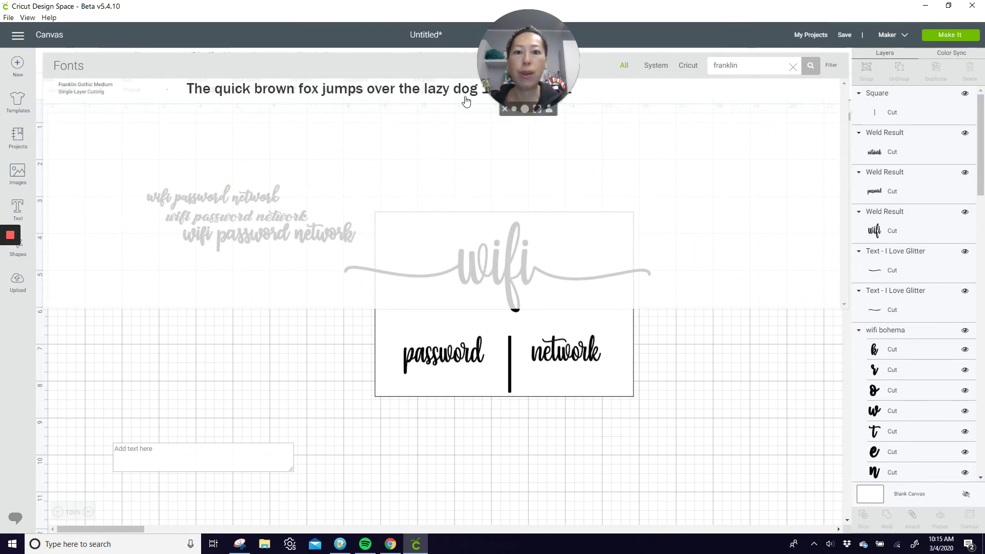
click(450, 92)
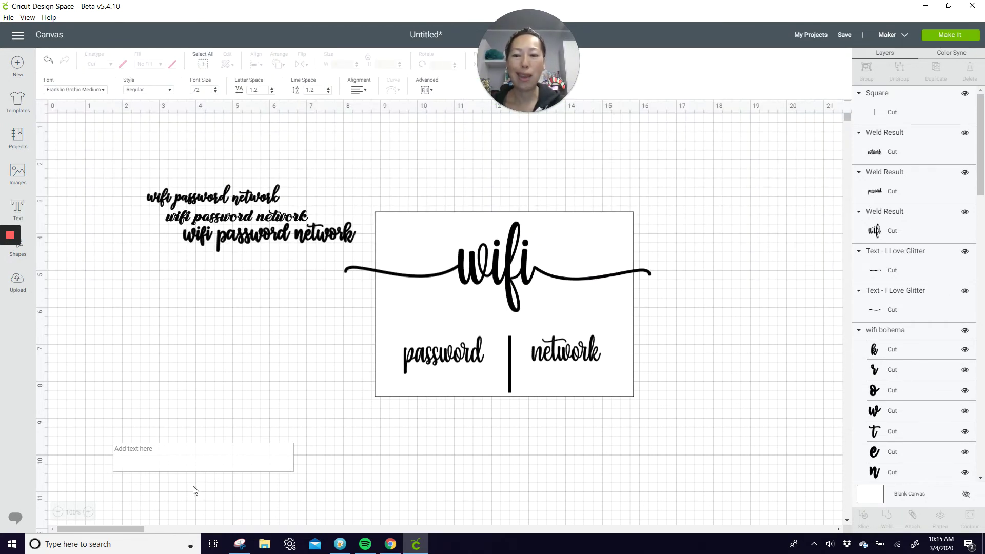
click(190, 460)
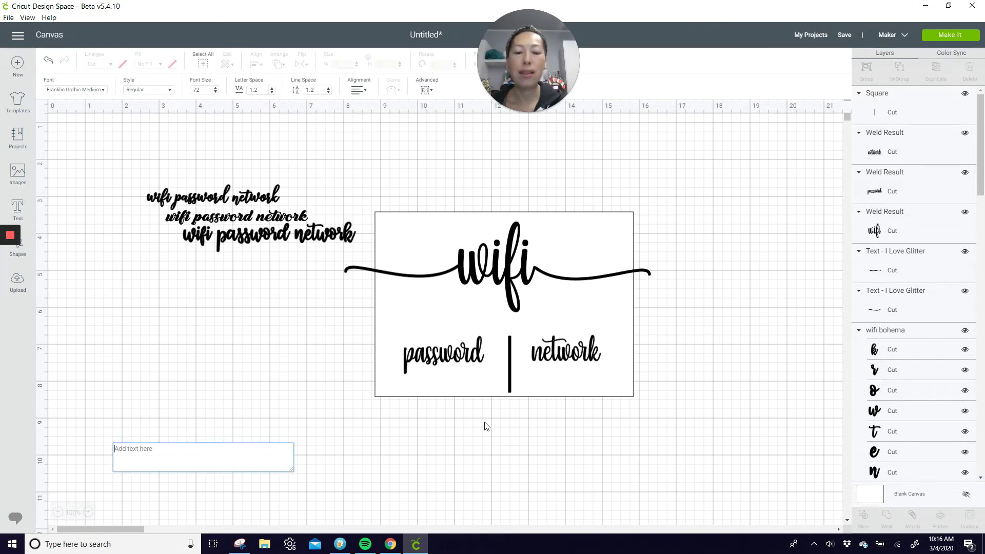
Swap the words so 'network' sits left of the divider and 'password' right
click(473, 360)
drag(554, 332, 668, 330)
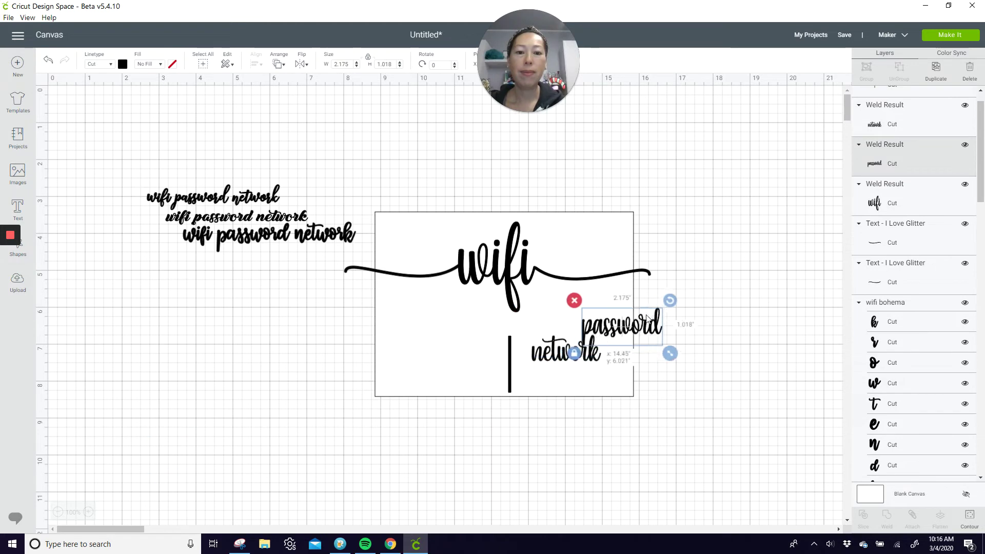
click(559, 355)
drag(559, 354, 452, 354)
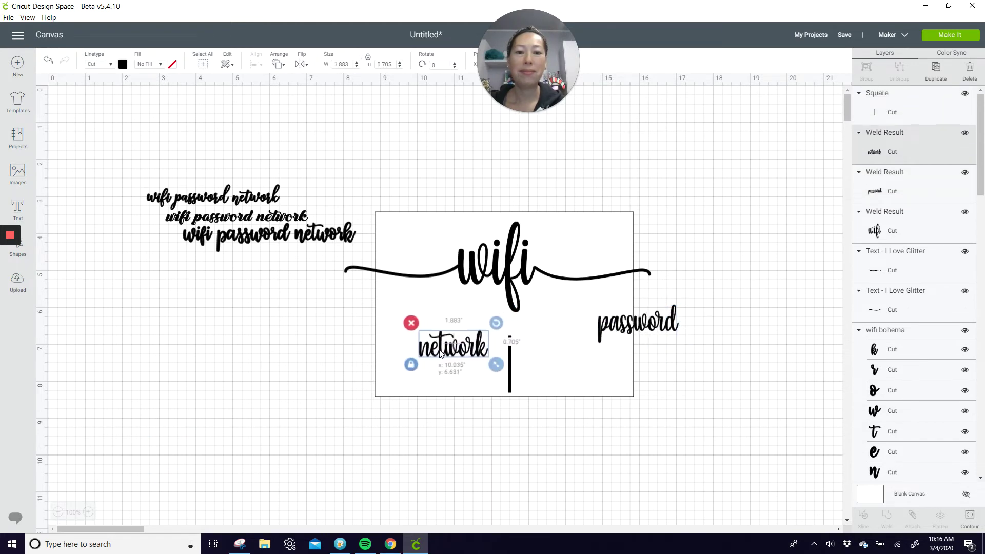
click(630, 335)
drag(629, 335, 562, 357)
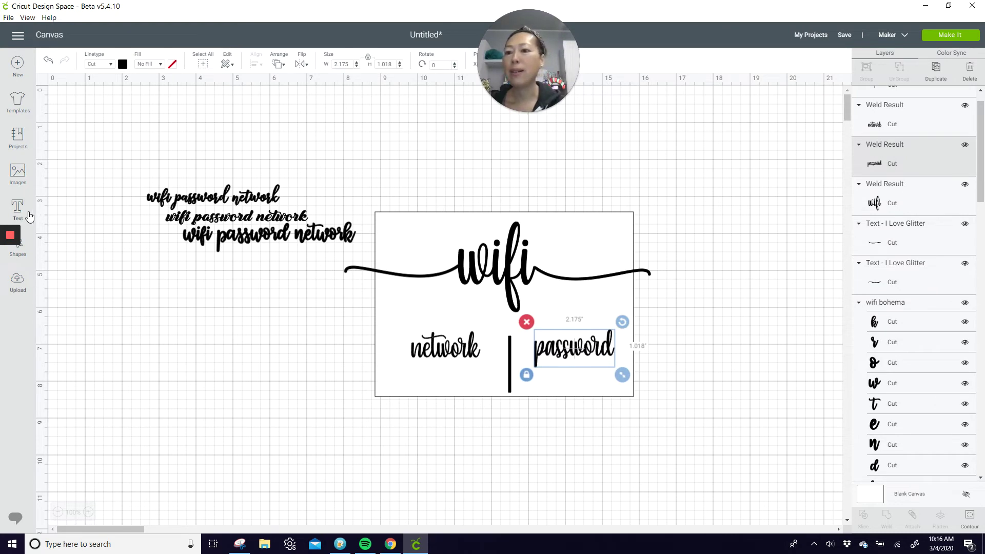
click(17, 207)
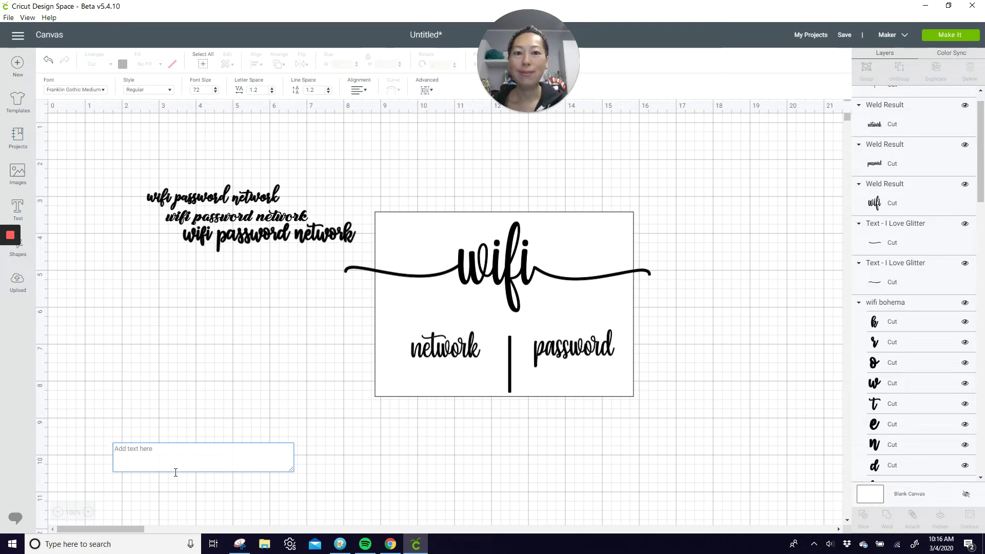
text(TheUS)
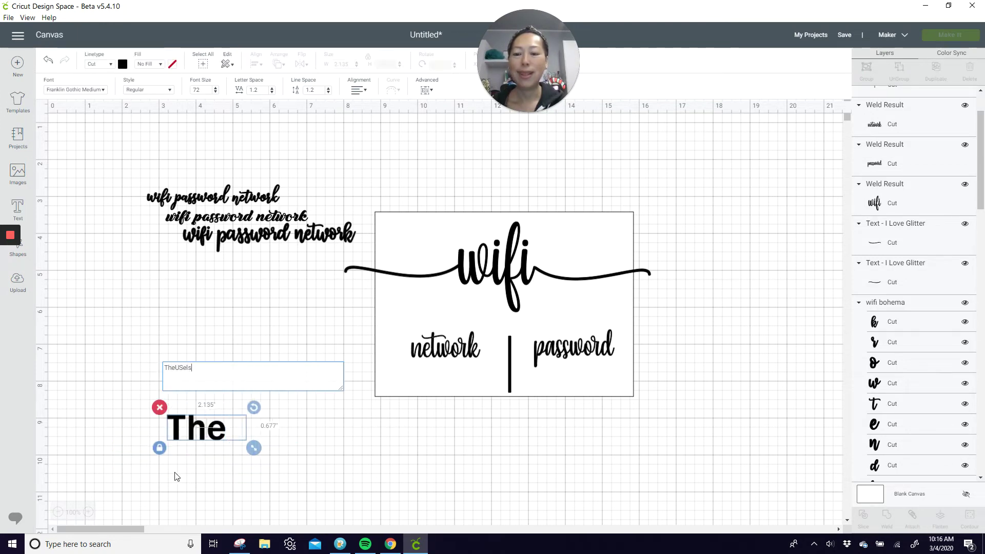
text(el)
Shrink the TheUselessCrafter text and line it up beneath 'network' on the sign
key(BackSpace)
key(BackSpace)
key(BackSpace)
text(se)
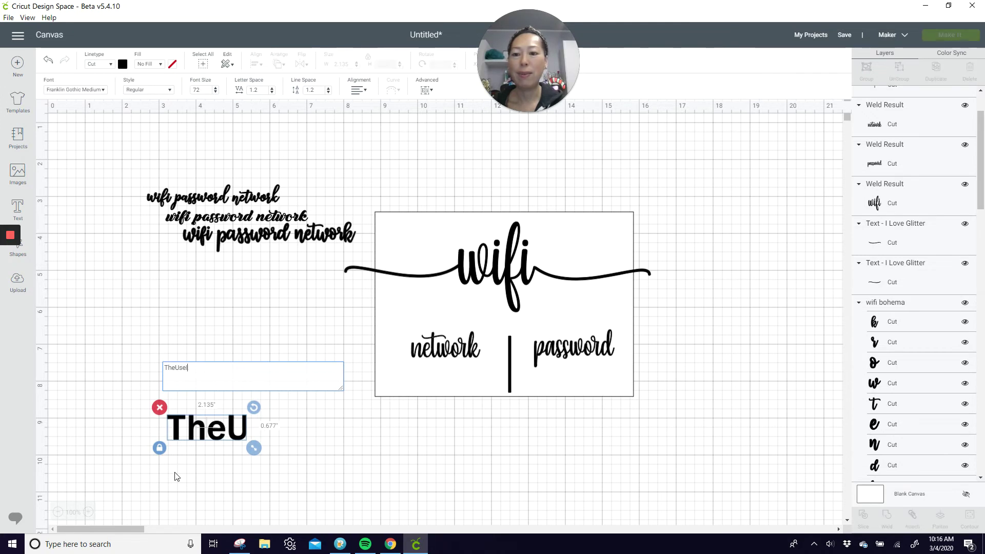
text(lessCrafter)
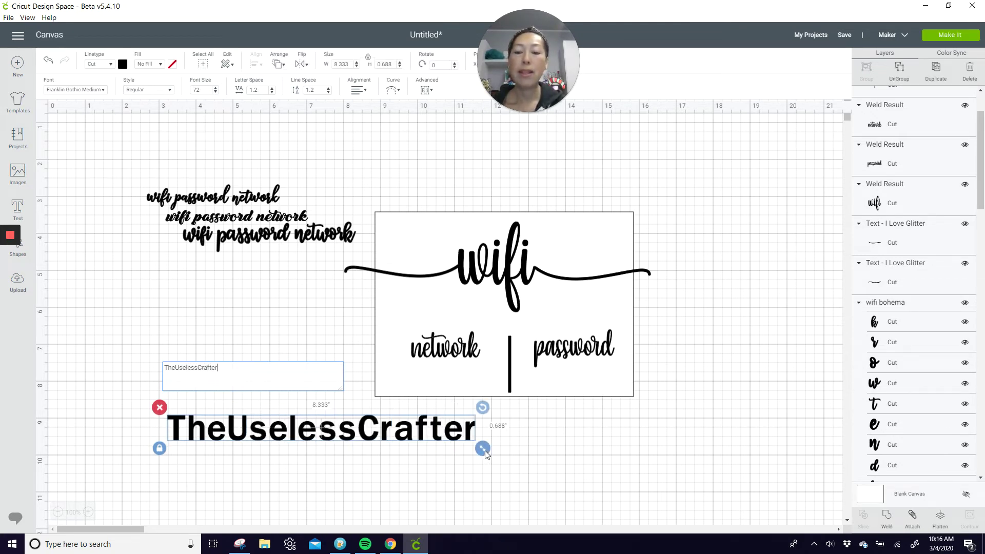
drag(485, 450, 377, 443)
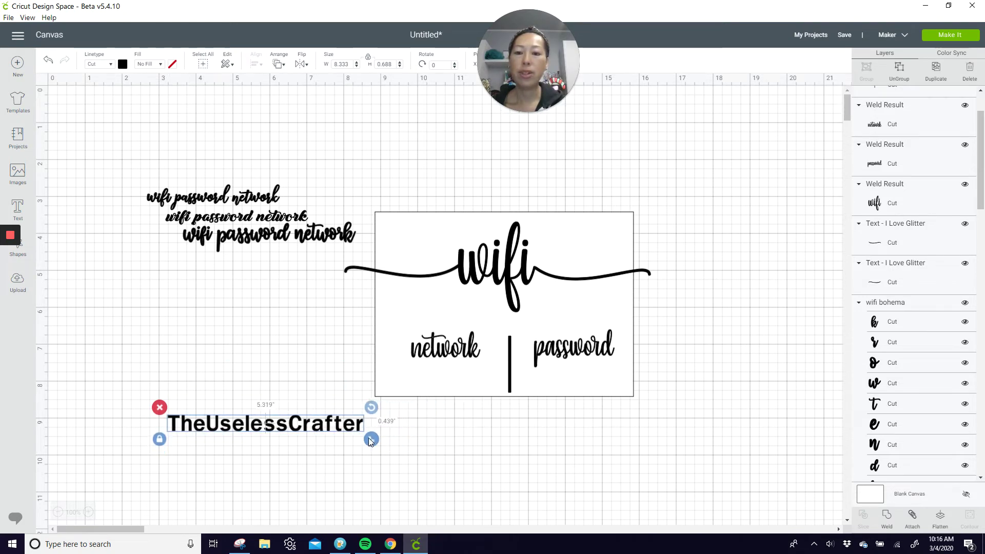
drag(311, 429, 325, 427)
click(324, 428)
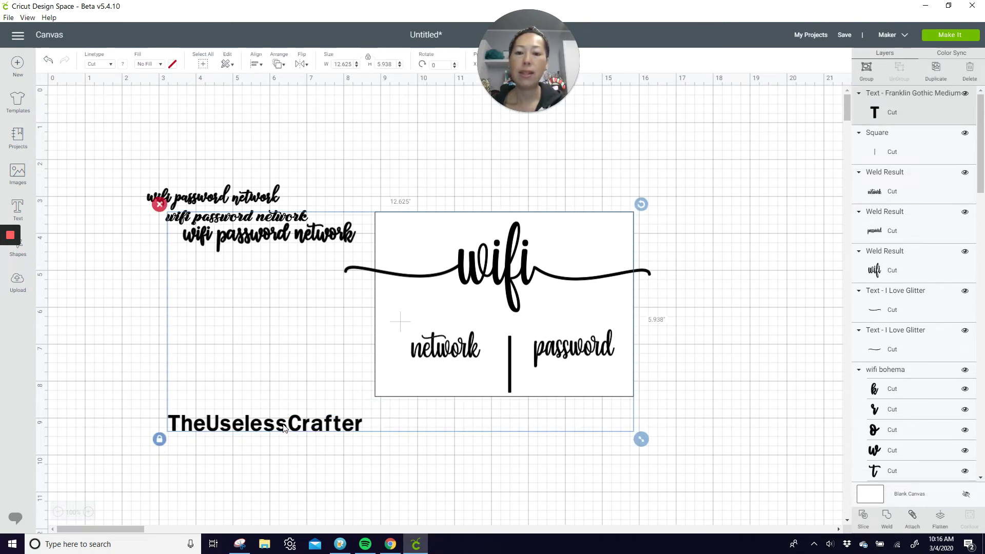
click(268, 458)
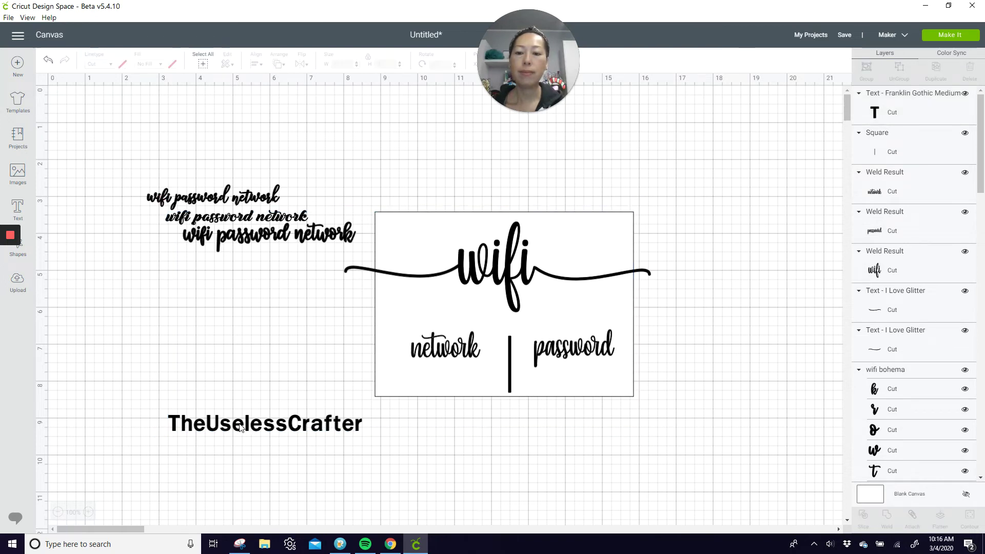
drag(241, 428, 413, 376)
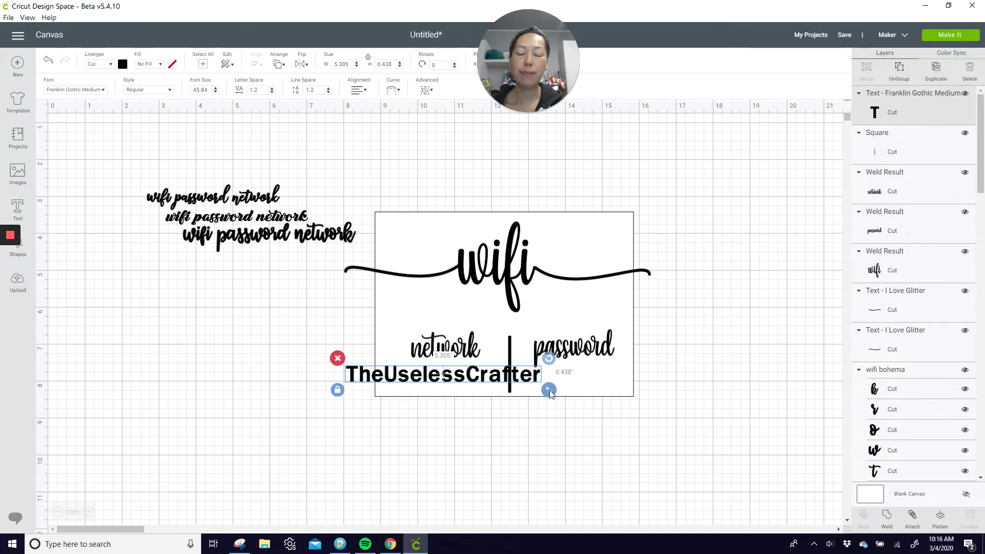
drag(549, 390, 478, 380)
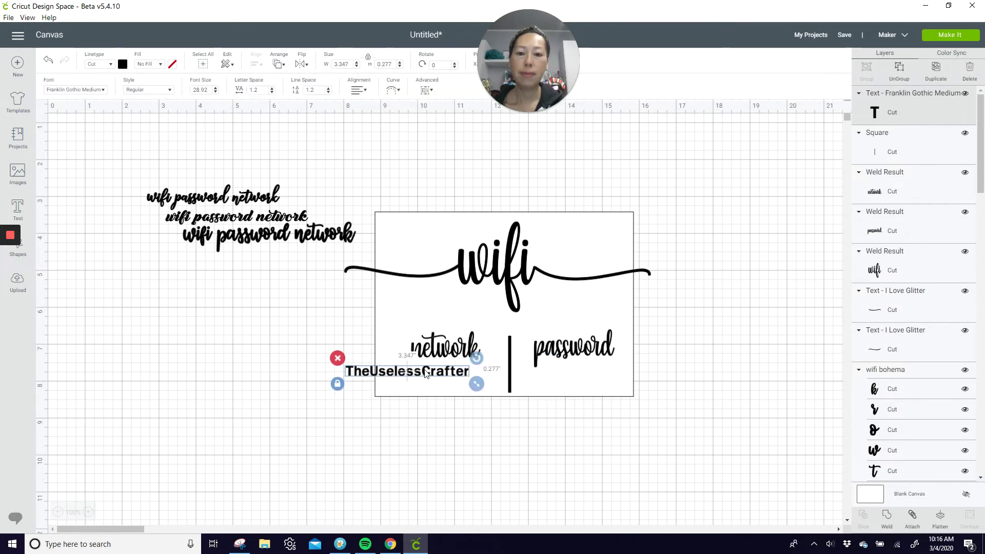
drag(416, 375, 452, 375)
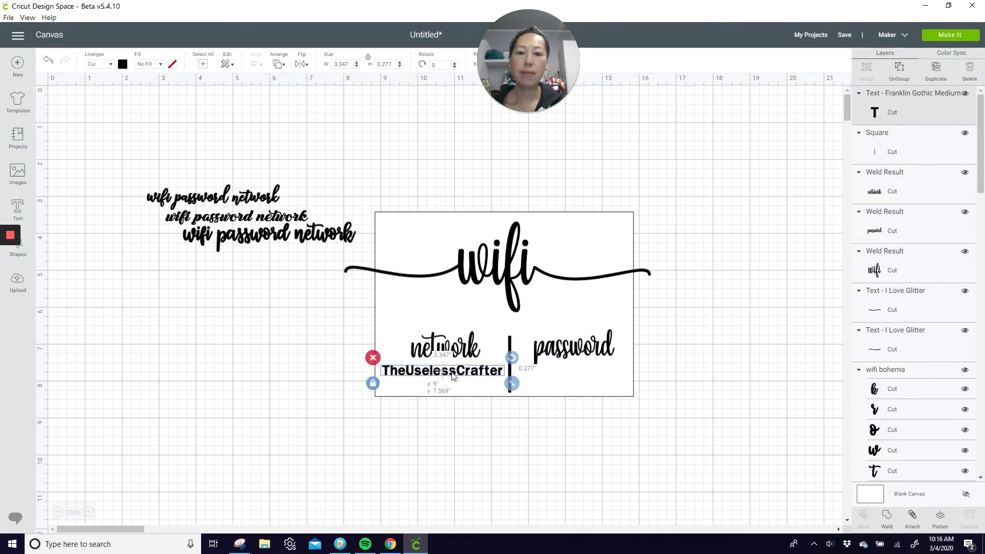
click(424, 414)
Duplicate the TheUselessCrafter text and move the copy below the sign
click(432, 377)
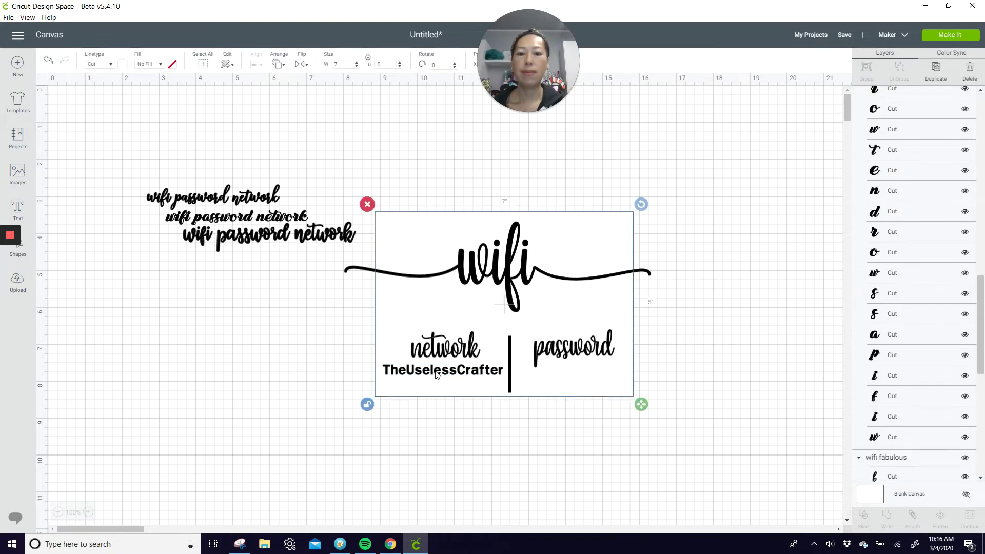
click(467, 371)
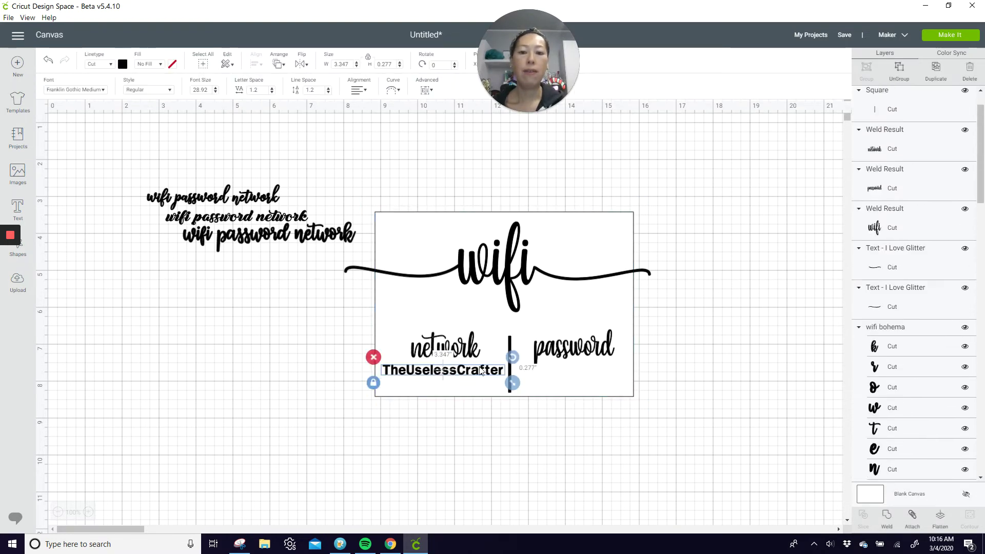
click(932, 77)
click(908, 95)
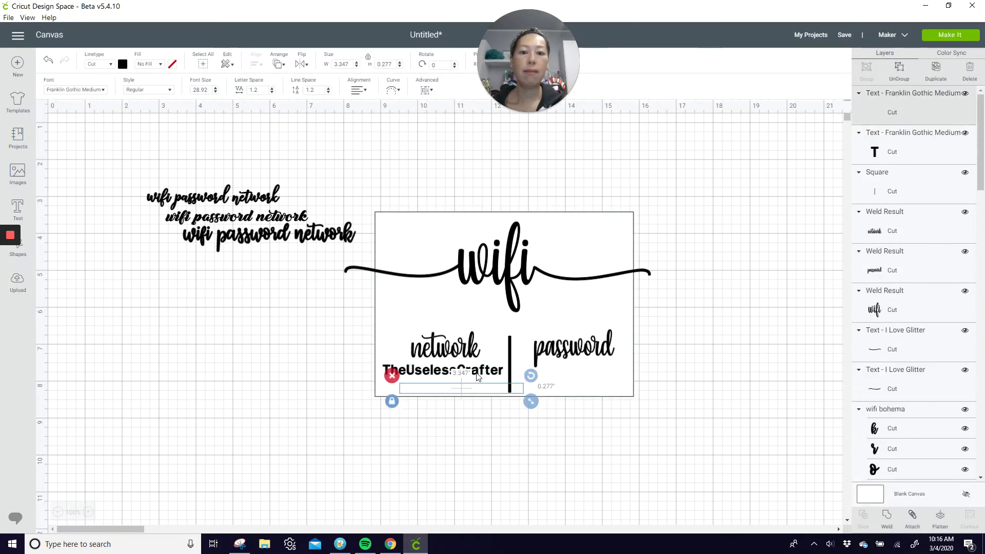
click(936, 71)
drag(462, 389, 639, 446)
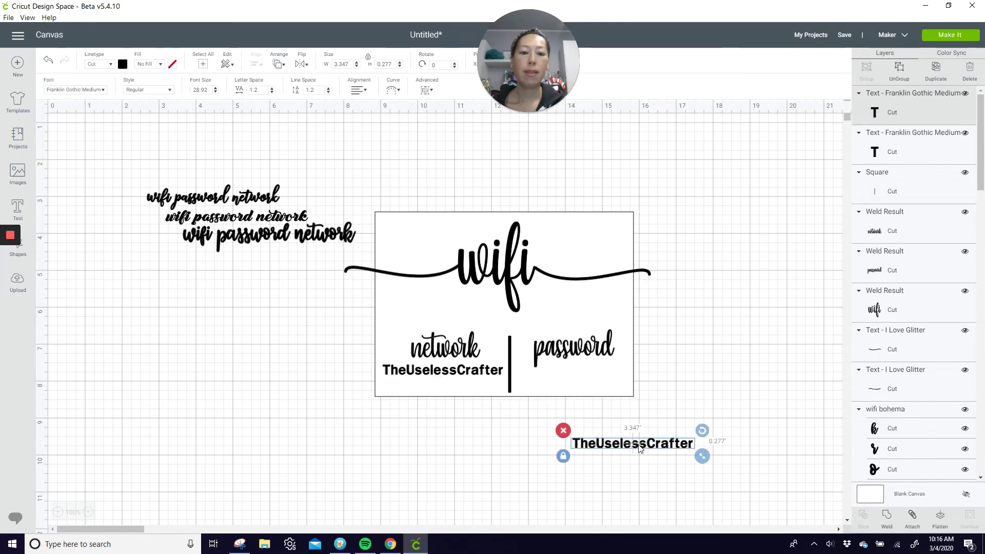
Change the copy to 'UselessArmy' and place it beneath 'password'
double_click(640, 447)
key(BackSpace)
key(BackSpace)
key(BackSpace)
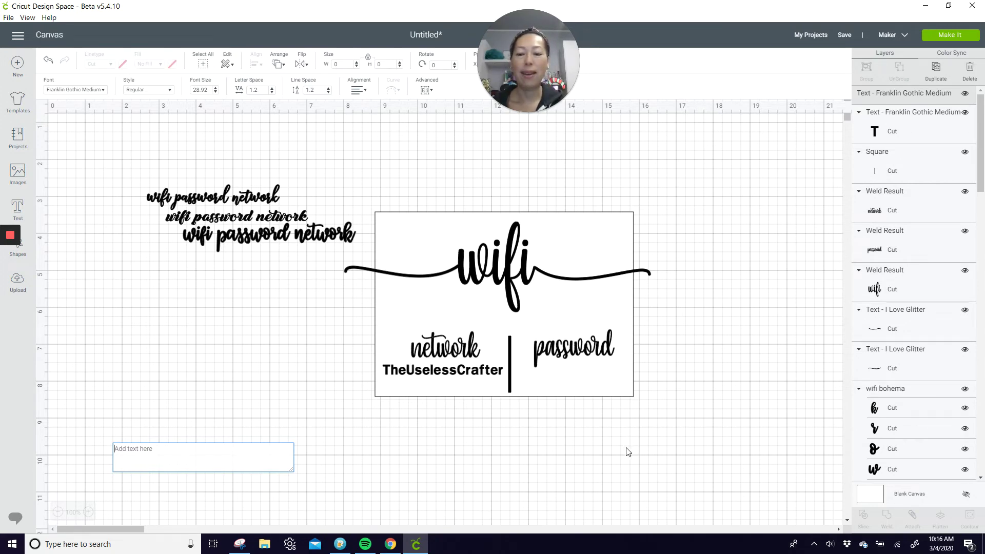
text(UselessA)
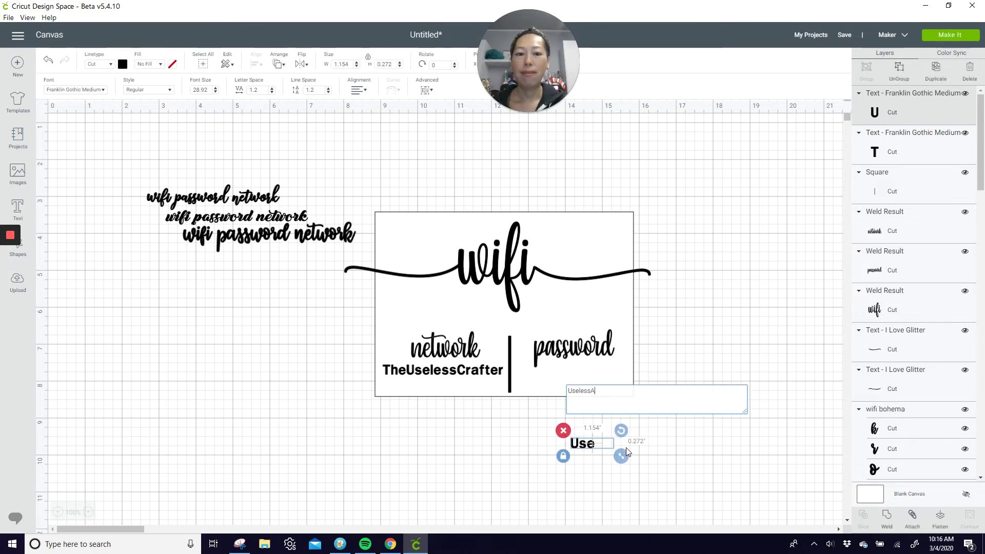
text(rmy)
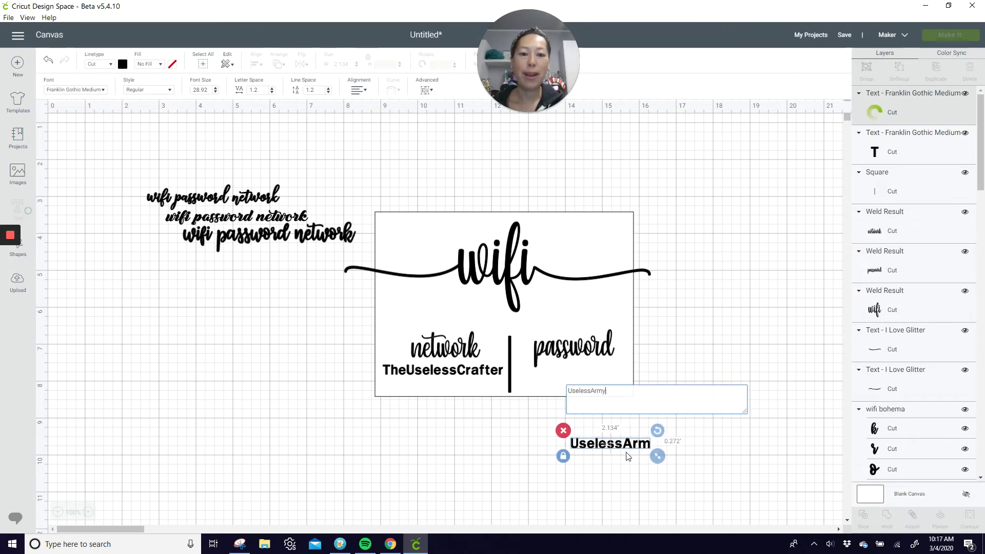
click(630, 452)
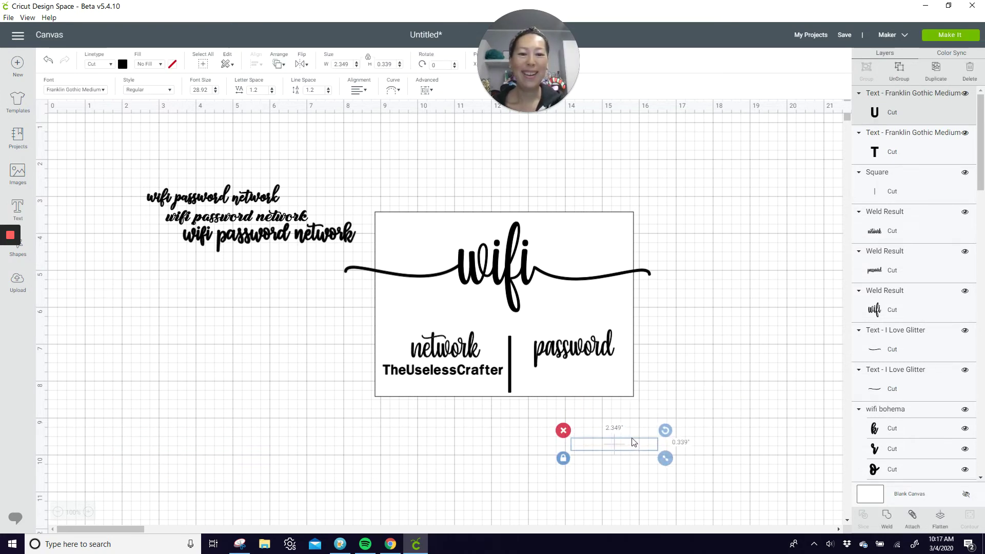
drag(618, 451, 580, 377)
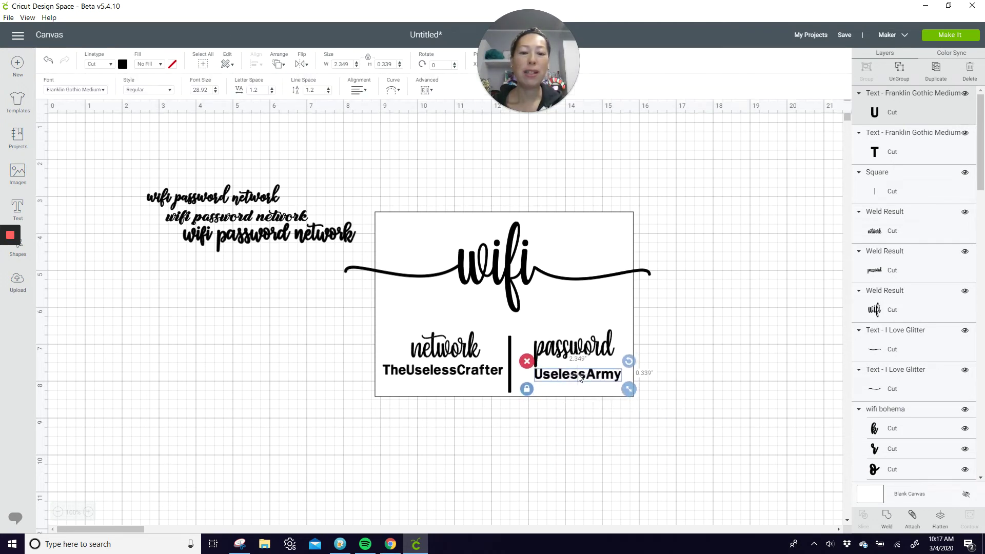
click(668, 445)
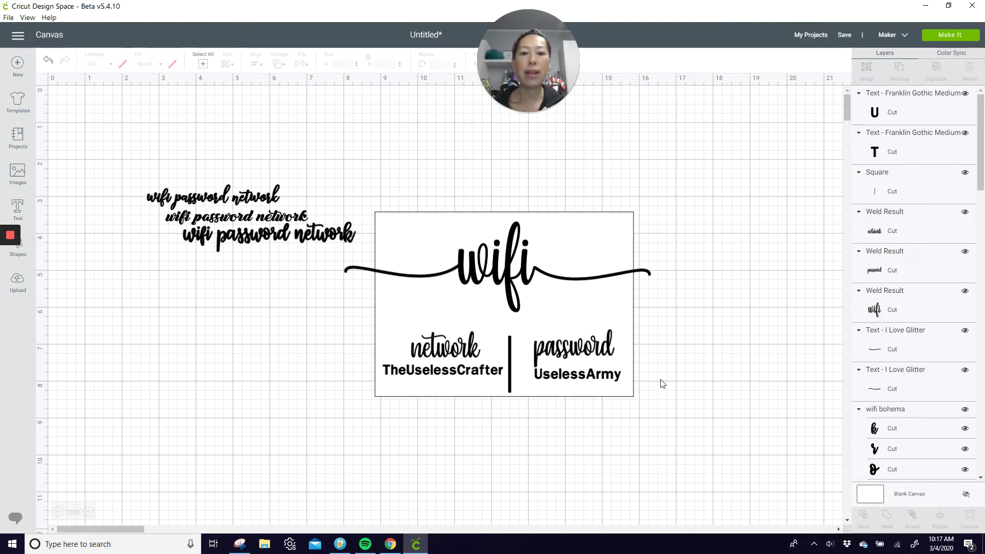
Weld the left swash, the 'wifi' script and the right swash together
click(448, 273)
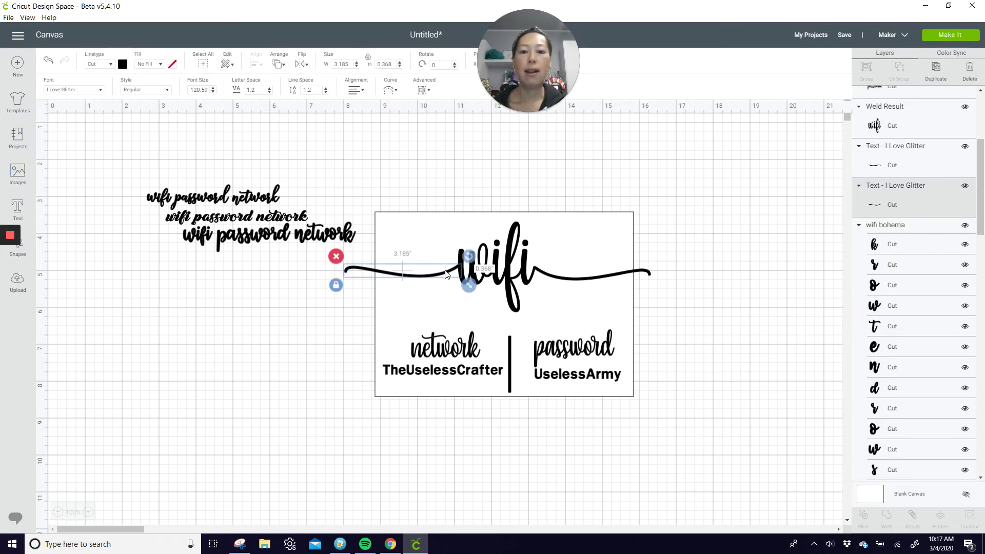
shift+click(501, 262)
shift+click(576, 282)
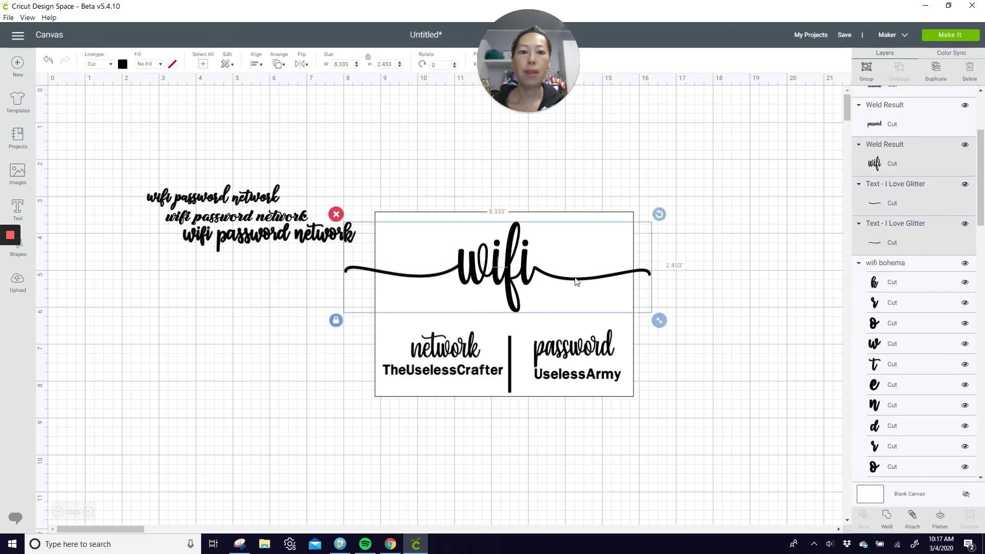
click(887, 517)
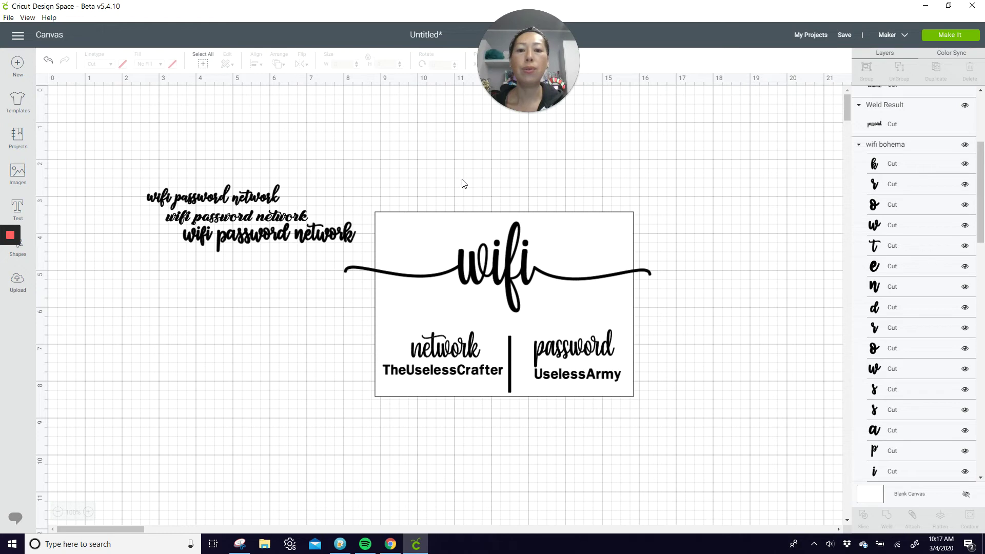
drag(462, 179, 535, 270)
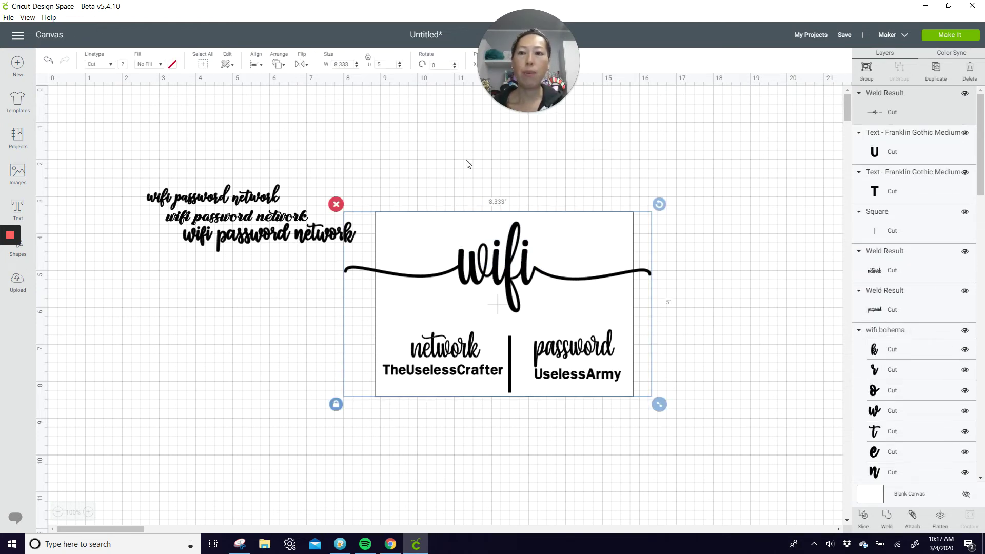
Center the sign rectangle and welded wifi horizontally
click(279, 65)
click(256, 66)
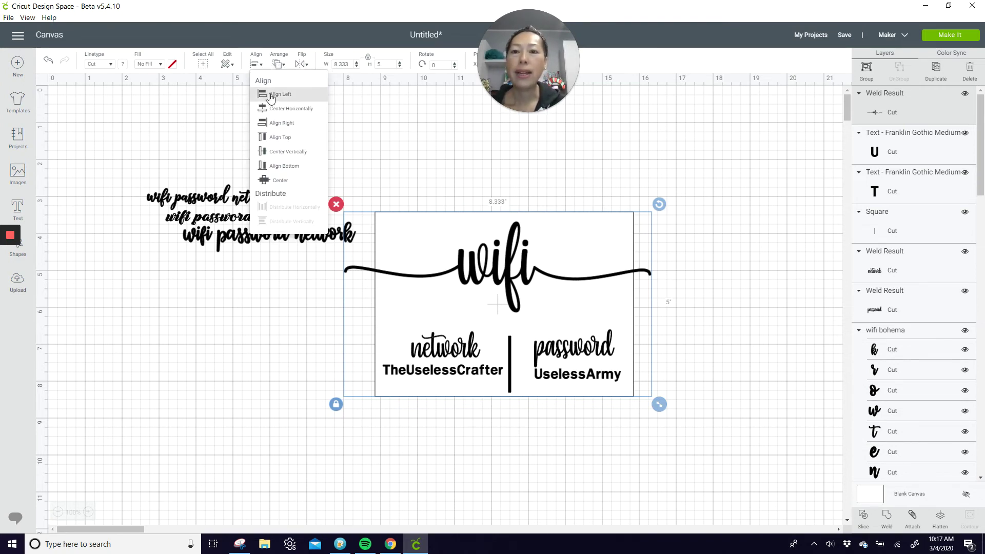
click(270, 111)
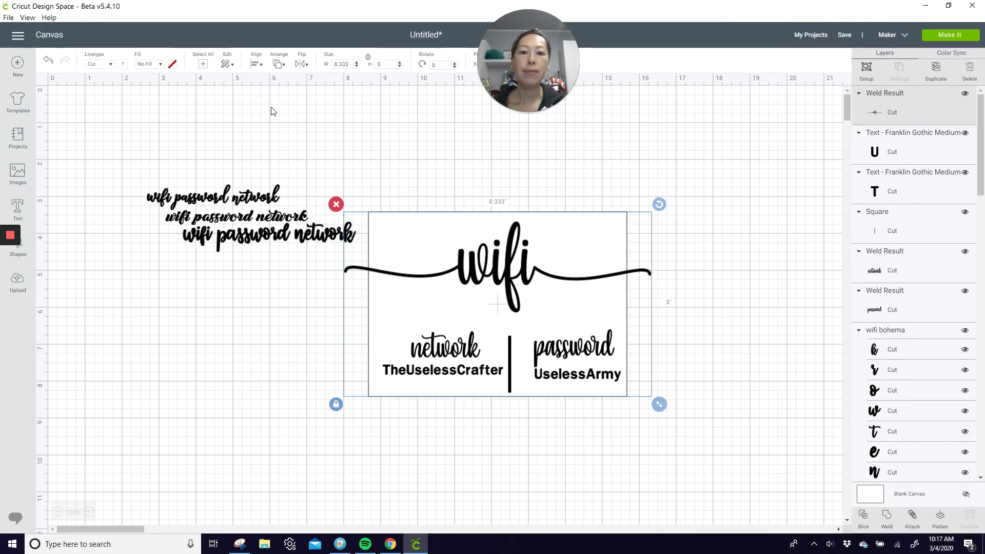
click(724, 143)
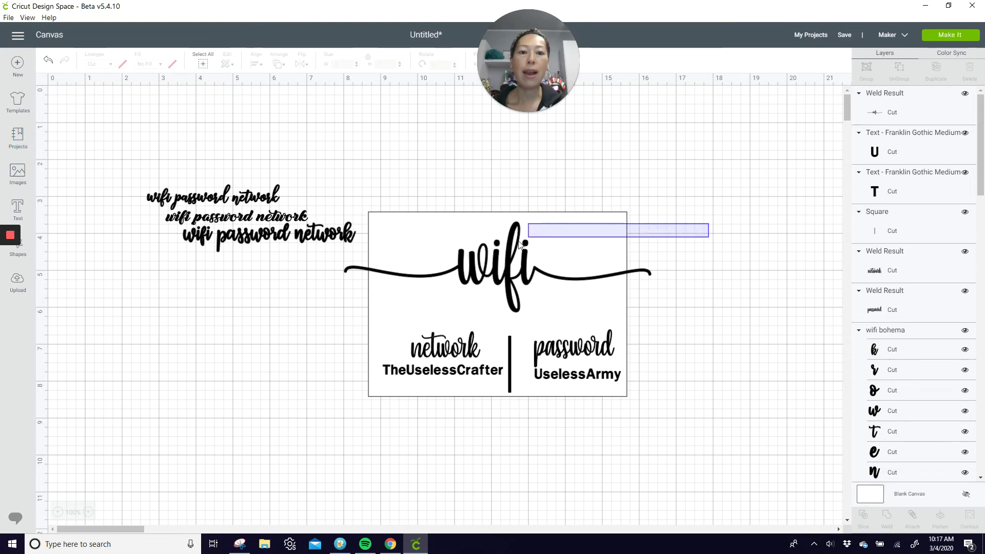
Slice the wifi swashes against the sign and delete the offcut ends
drag(624, 230, 538, 253)
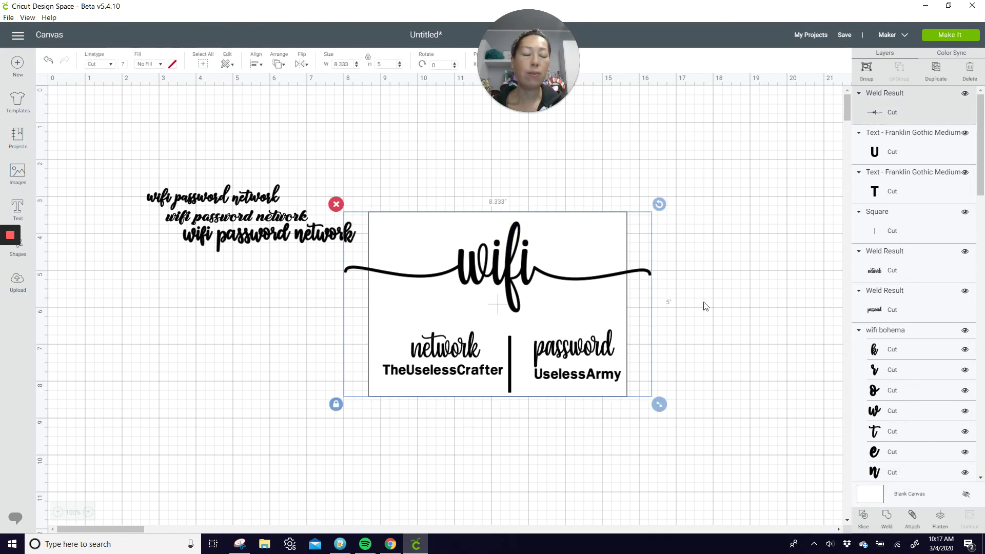
click(863, 517)
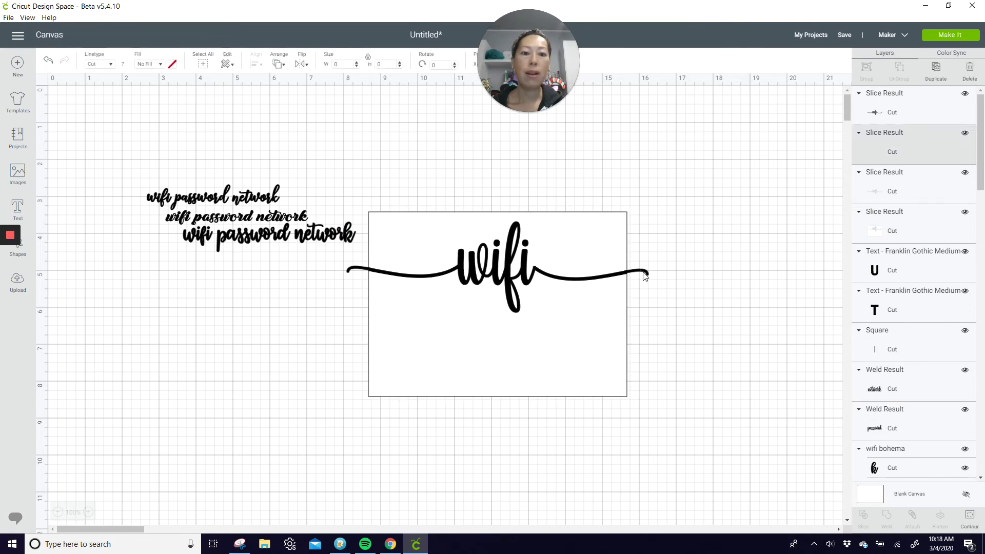
mouse_move(645, 275)
mouse_down()
mouse_move(753, 296)
mouse_move(615, 470)
mouse_up()
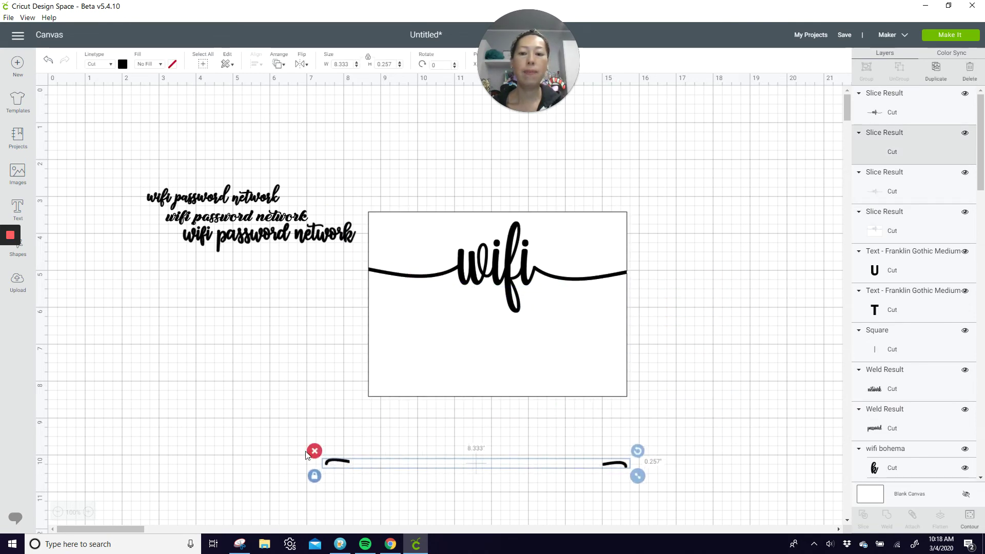
click(314, 451)
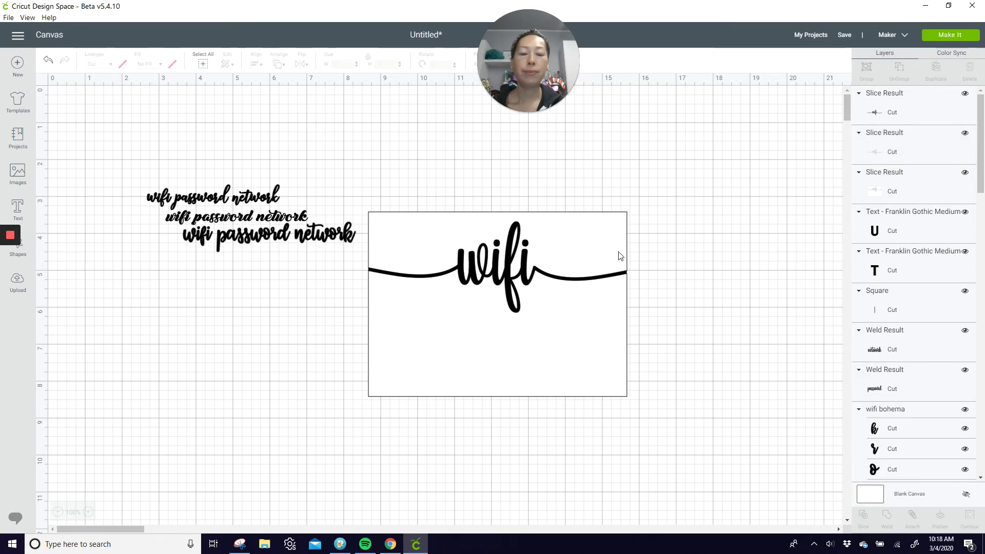
Move the sliced sign and trimmed wifi to the left
click(578, 380)
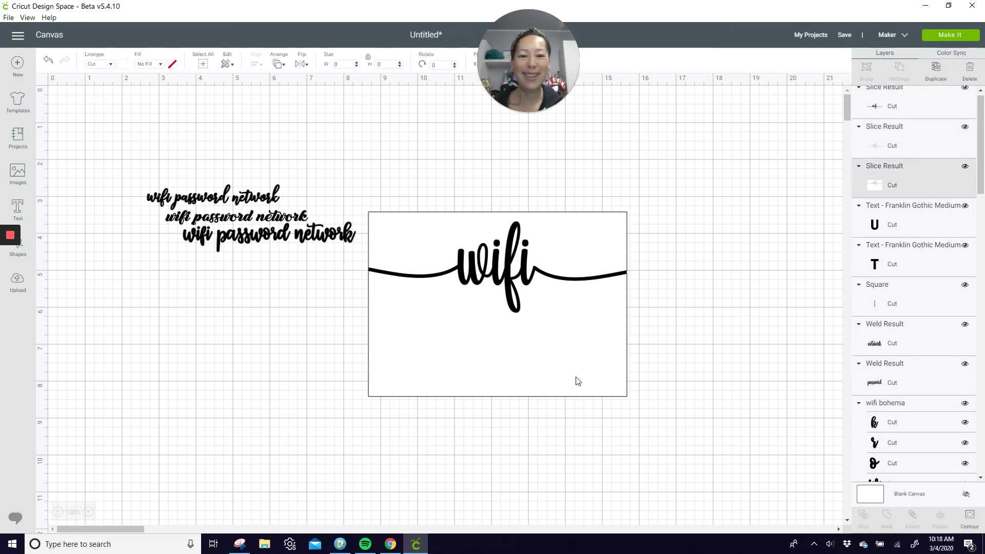
shift+click(515, 246)
drag(517, 250, 458, 375)
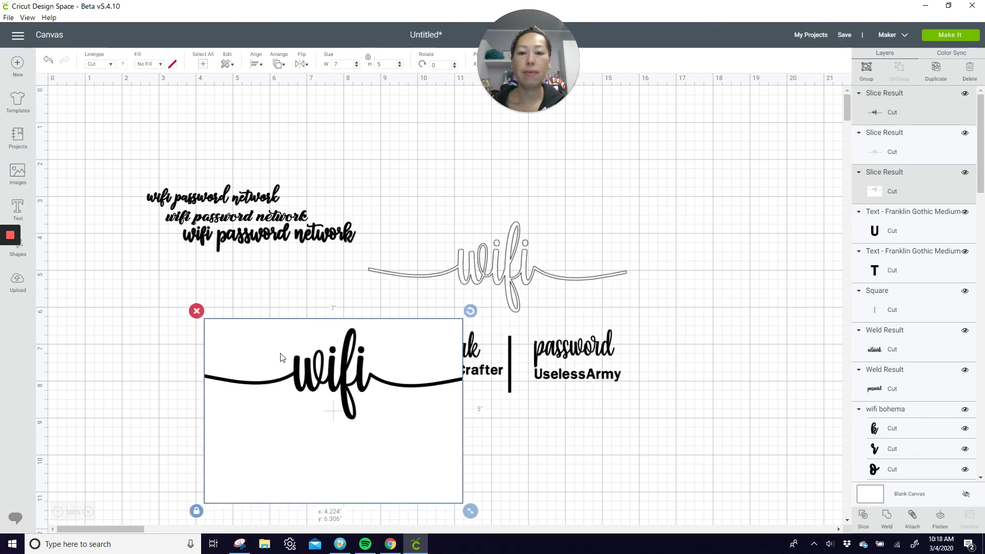
drag(459, 375, 149, 357)
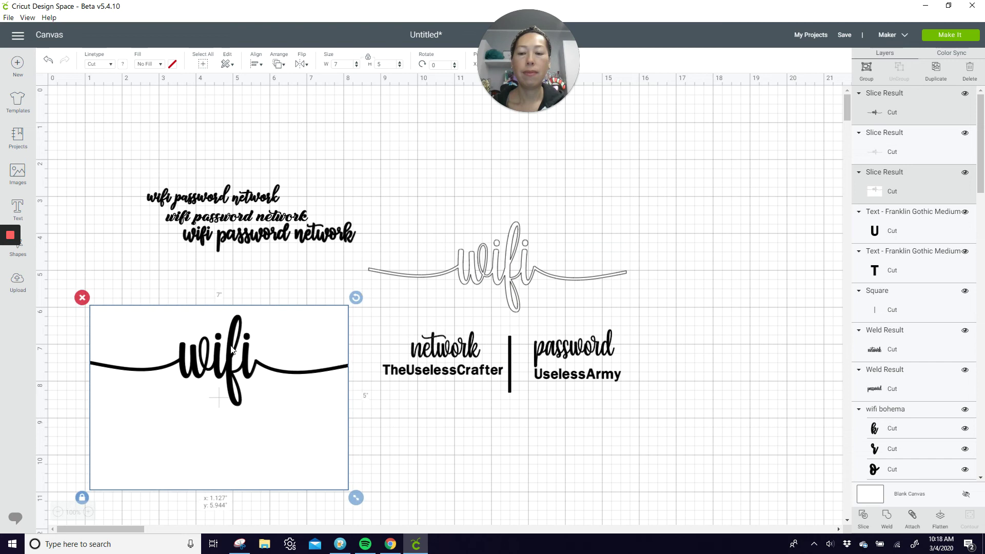
Delete the leftover wifi outline and move 'network' below the usernames
click(532, 275)
key(Delete)
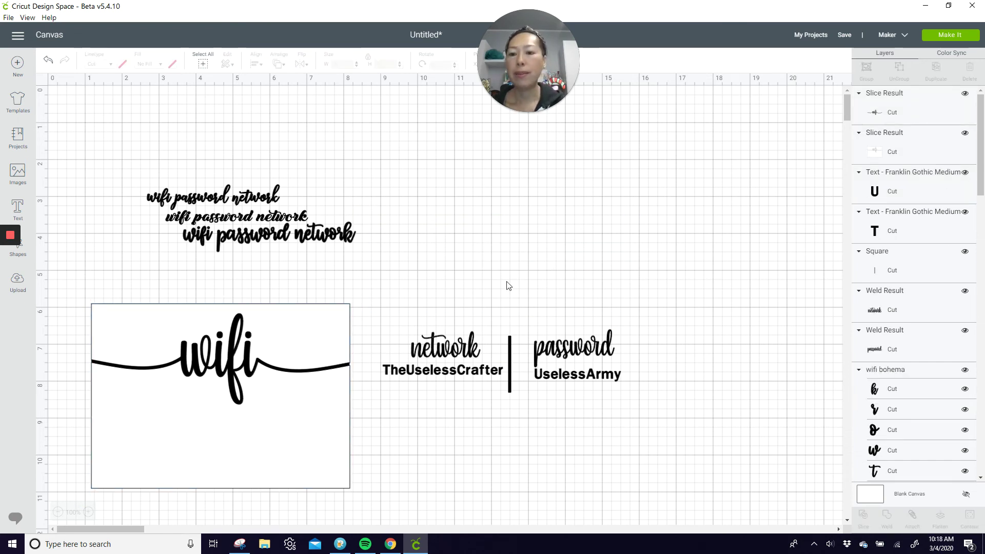
click(446, 348)
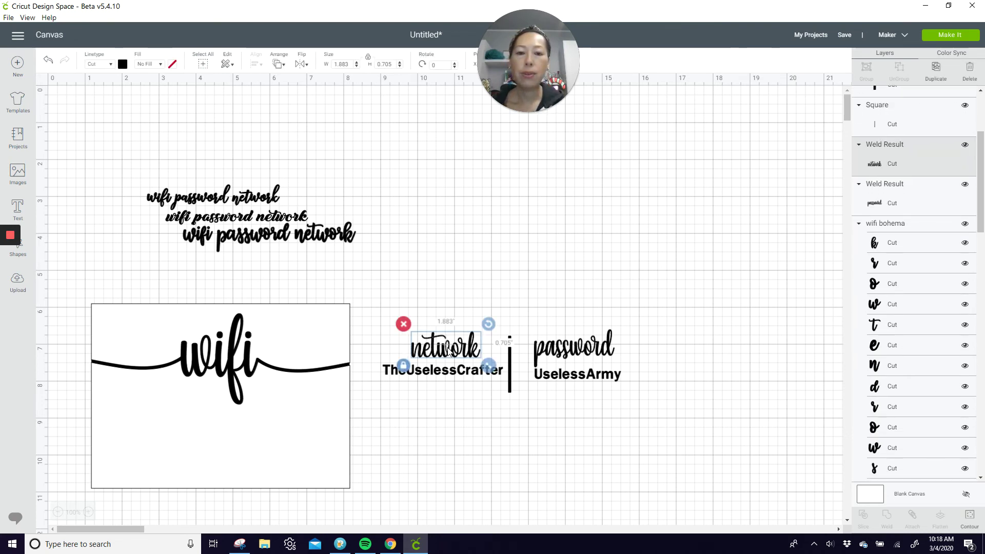
drag(437, 357, 402, 449)
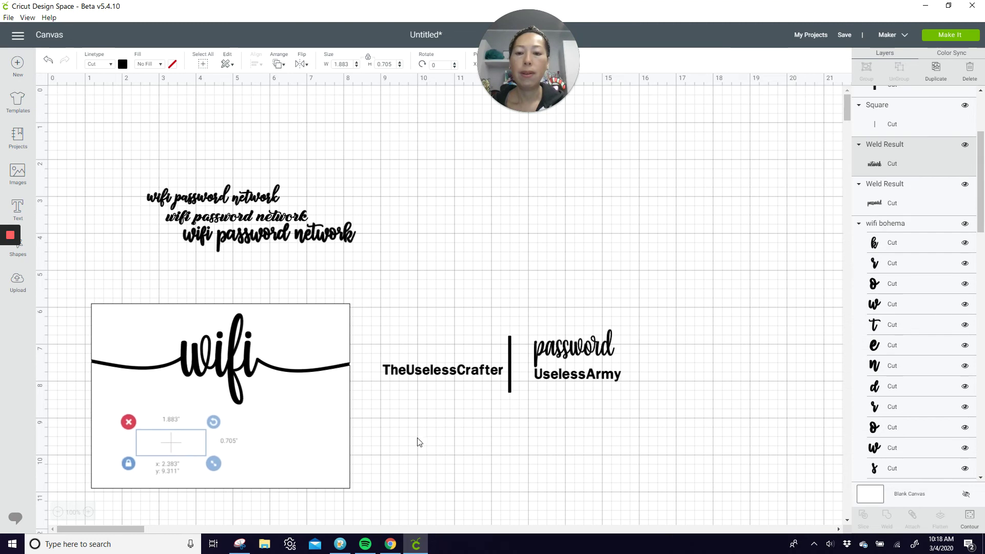
Send the white wifi card to the back
click(224, 474)
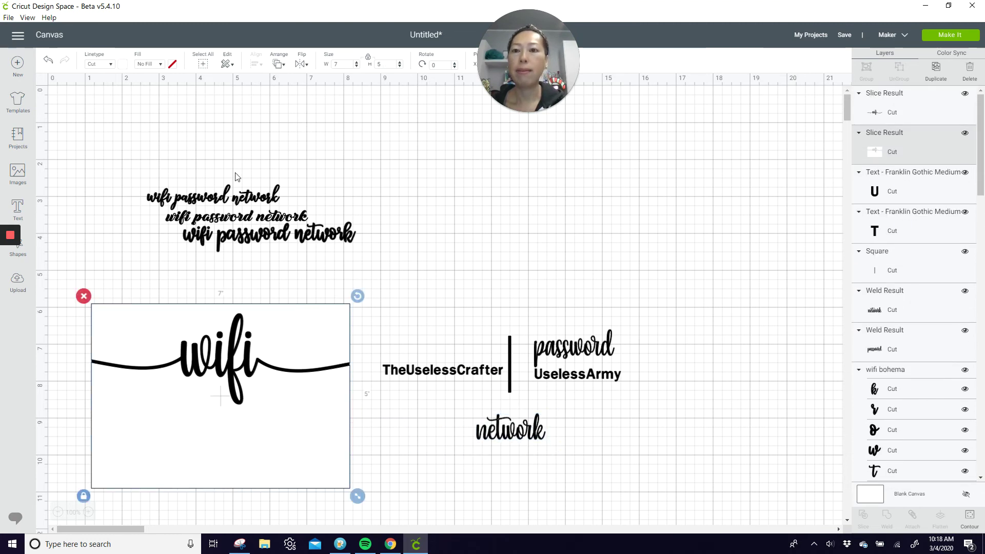
click(280, 66)
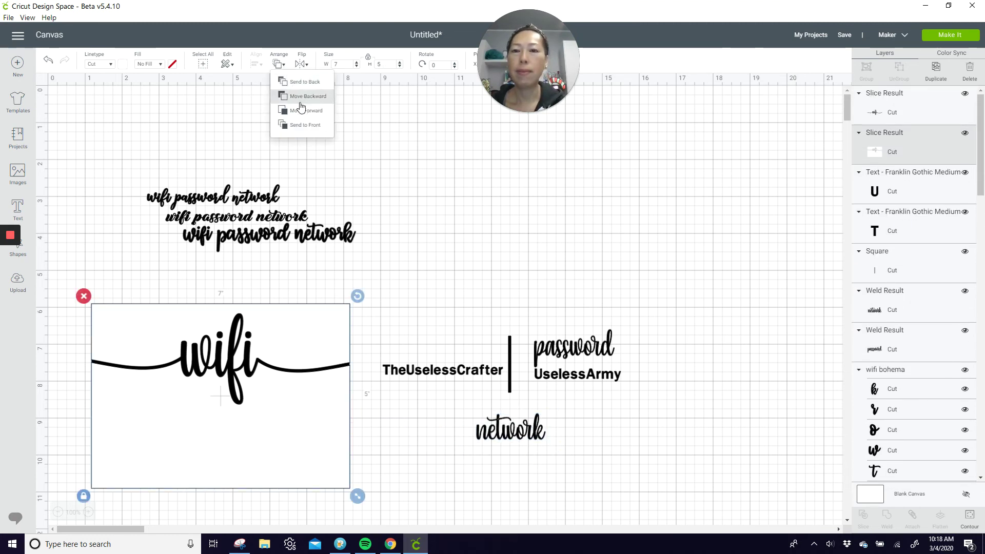
click(303, 84)
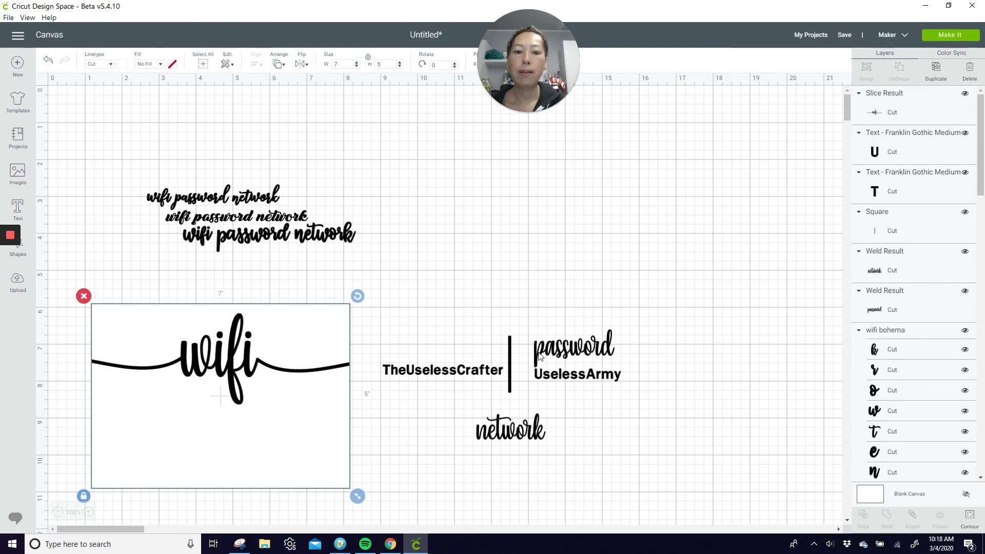
Place 'network', 'password' and the vertical divider on the card below wifi
drag(514, 430, 164, 445)
drag(571, 354, 293, 451)
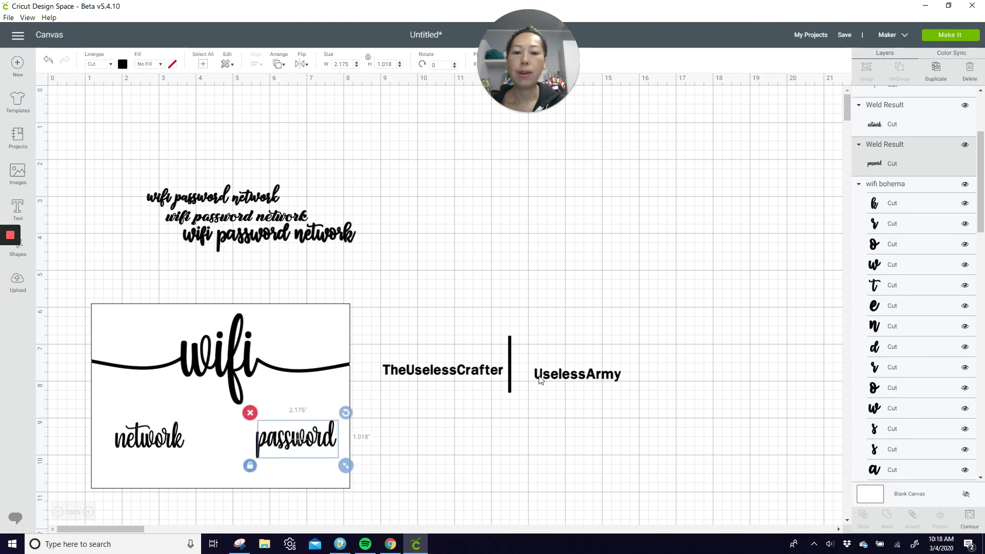
drag(511, 355, 290, 360)
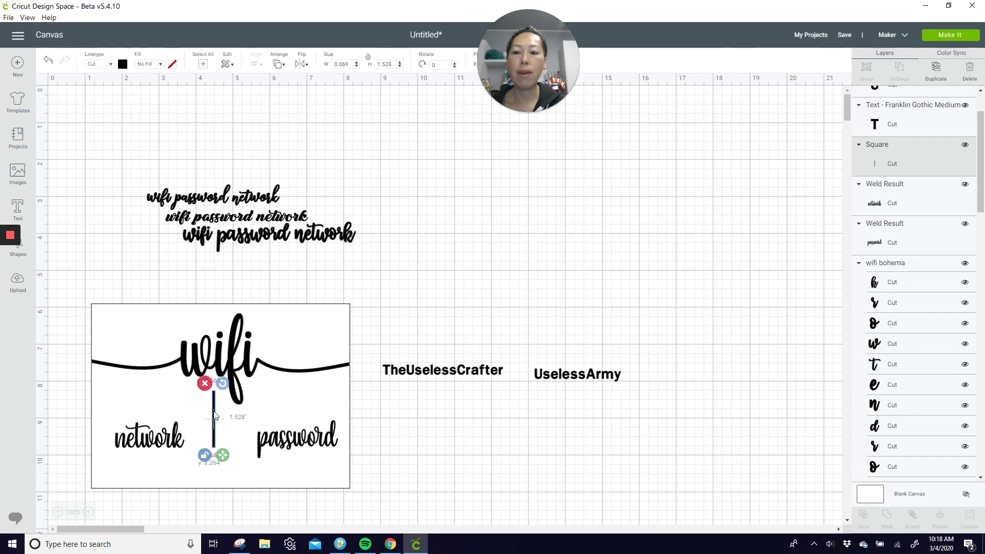
drag(290, 360, 215, 429)
click(314, 501)
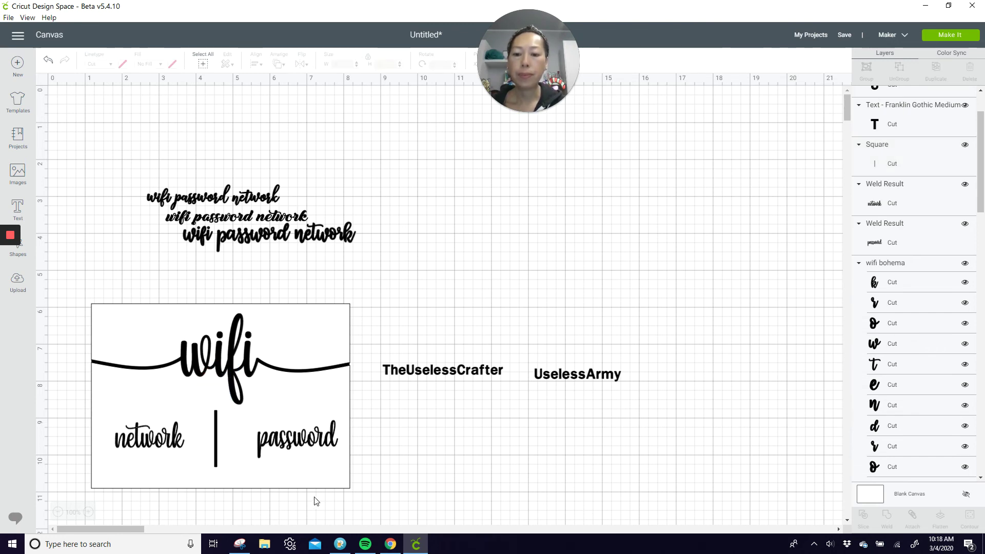
click(302, 488)
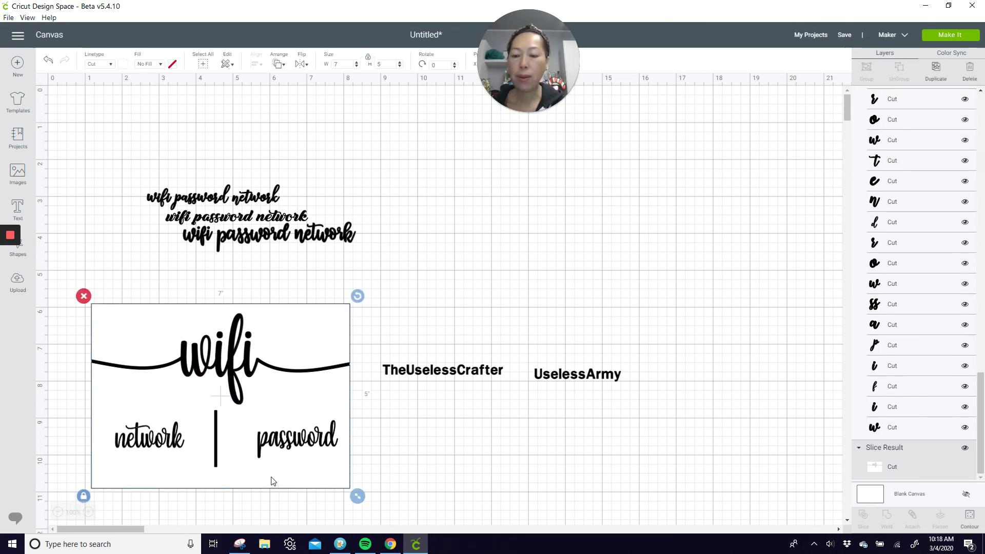
shift+click(216, 453)
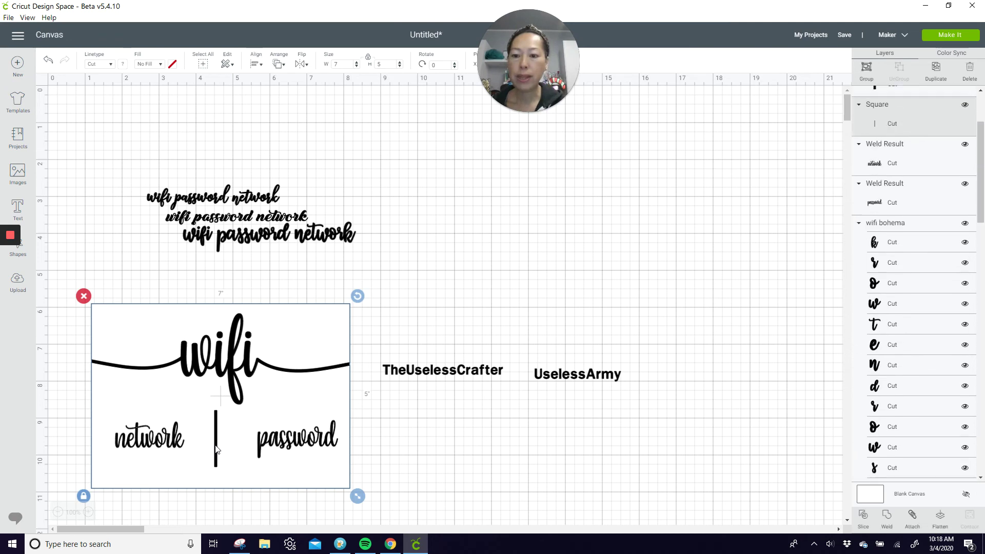
Center the divider horizontally on the card
click(256, 64)
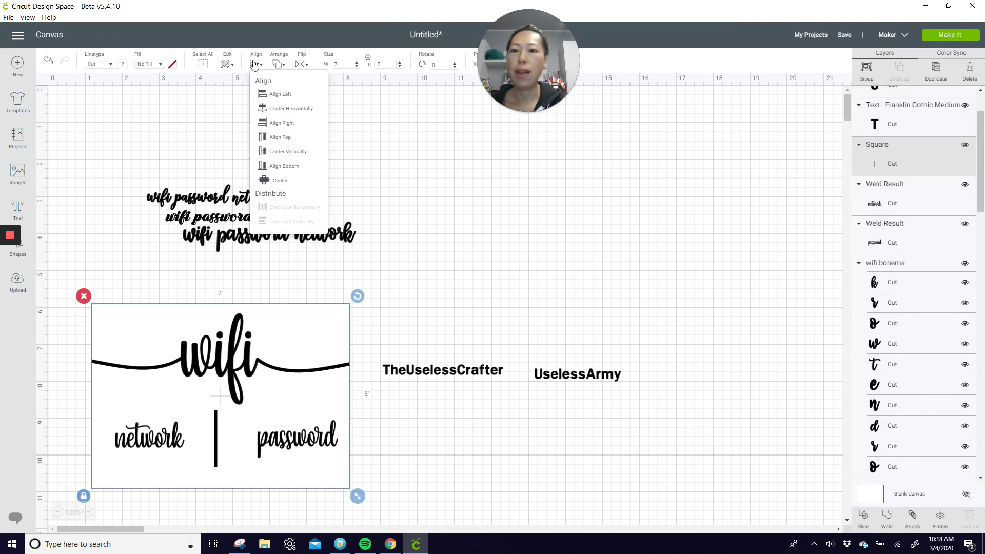
click(276, 110)
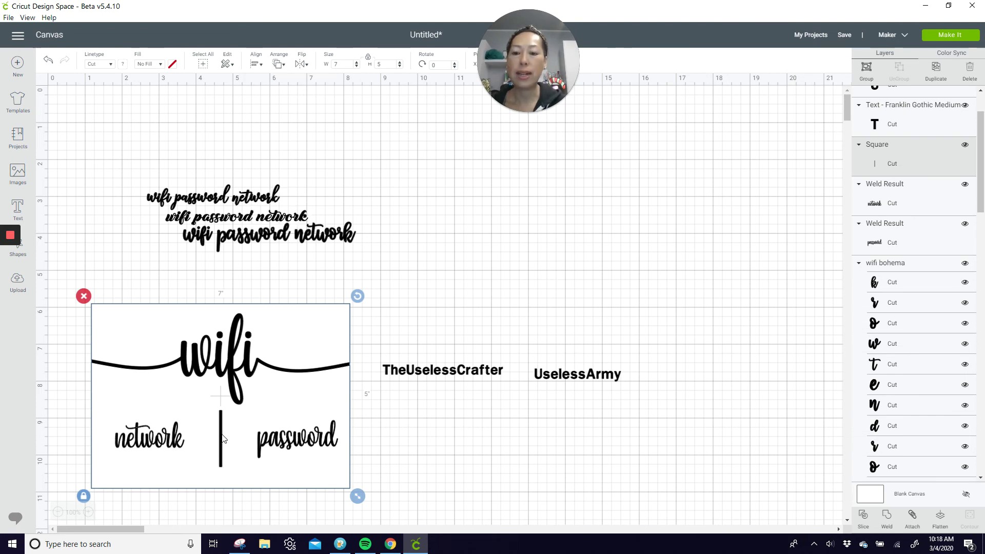
click(198, 515)
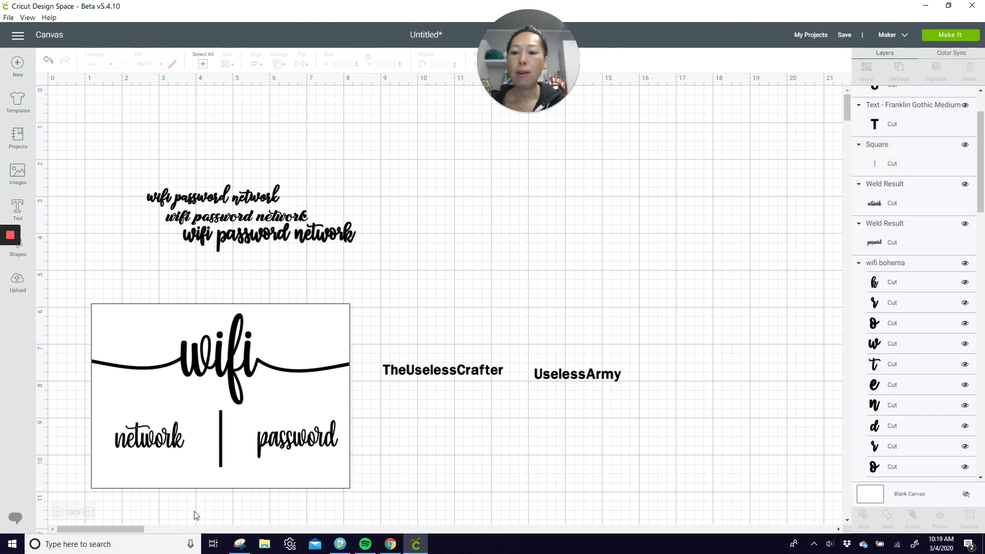
Align 'network' and 'password' vertically so they sit level
click(153, 445)
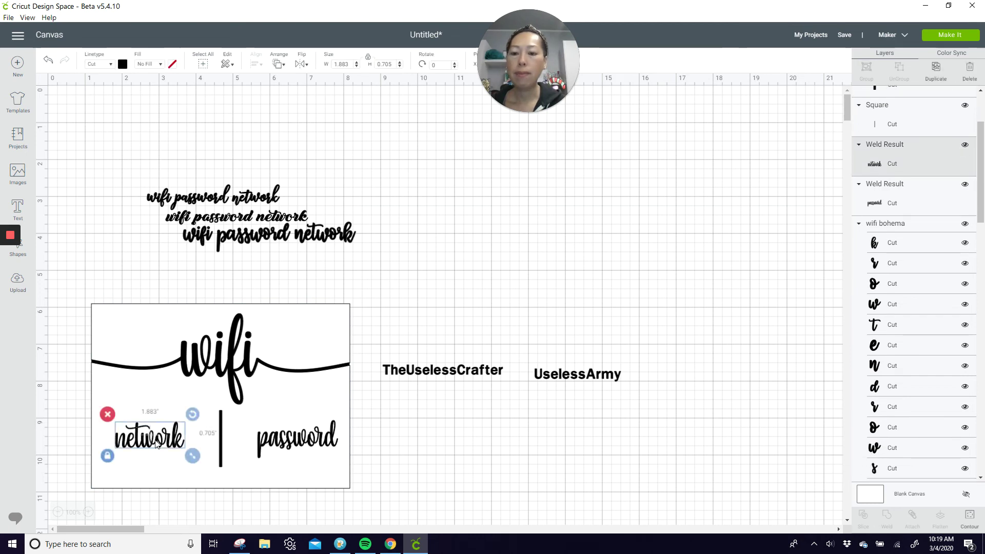
shift+click(328, 440)
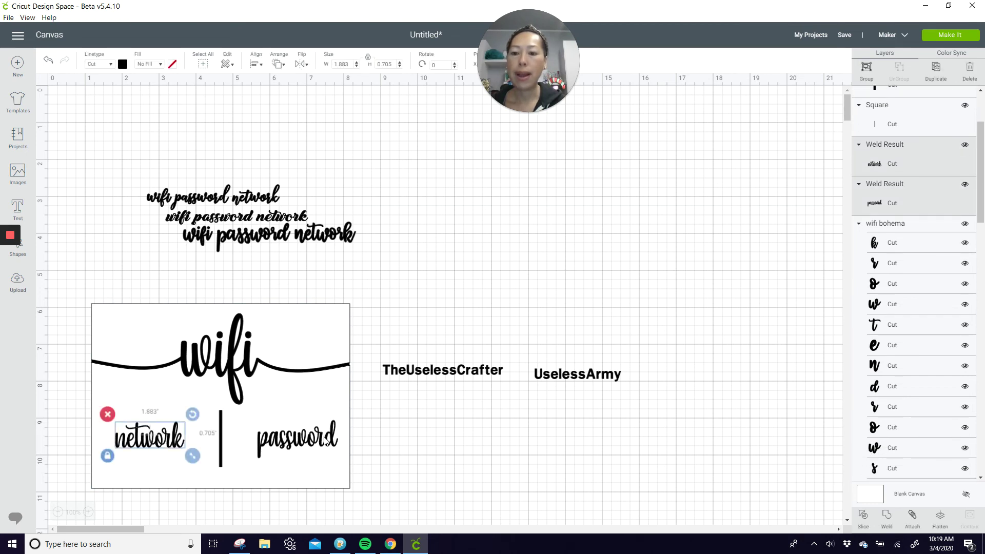
click(259, 67)
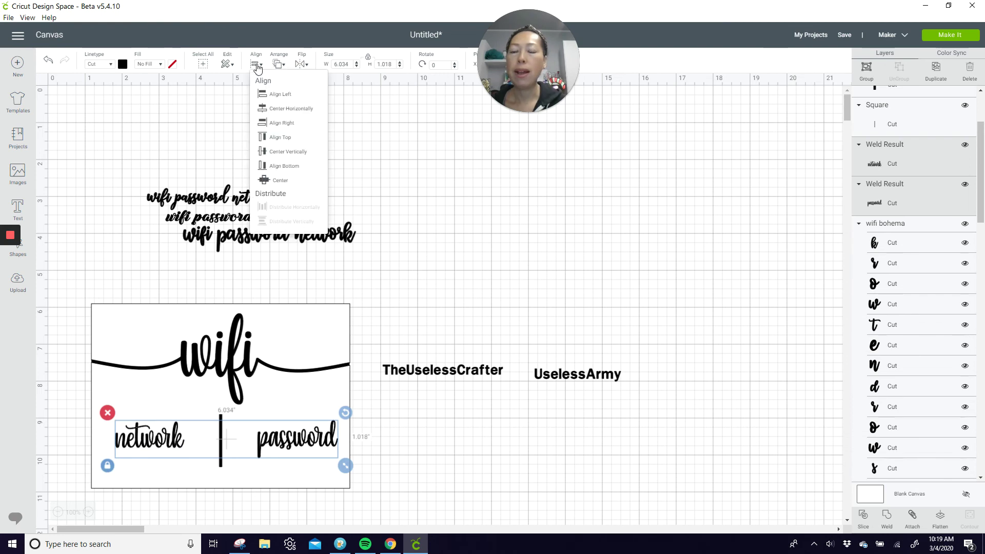
click(271, 155)
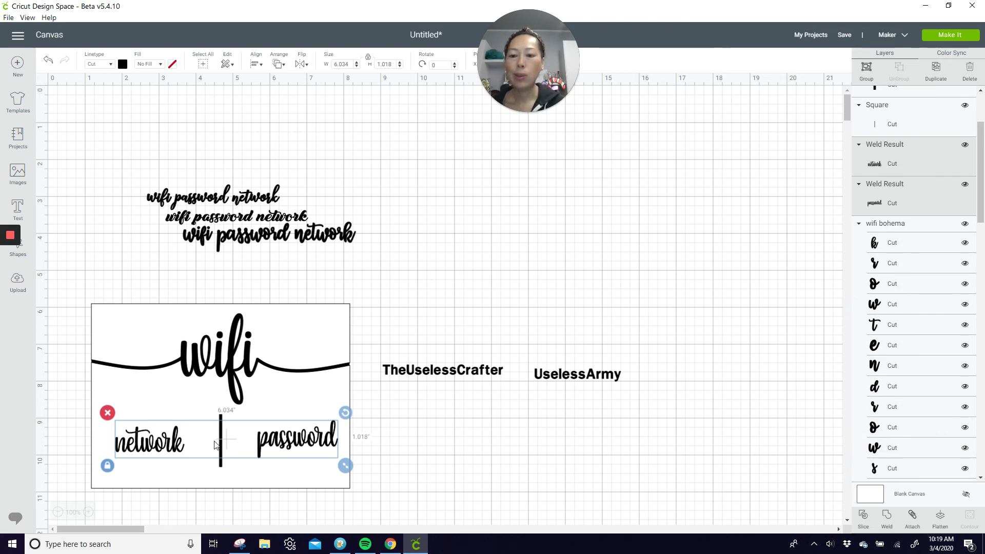
click(368, 449)
Nudge 'network' and 'password' slightly toward the divider
click(303, 446)
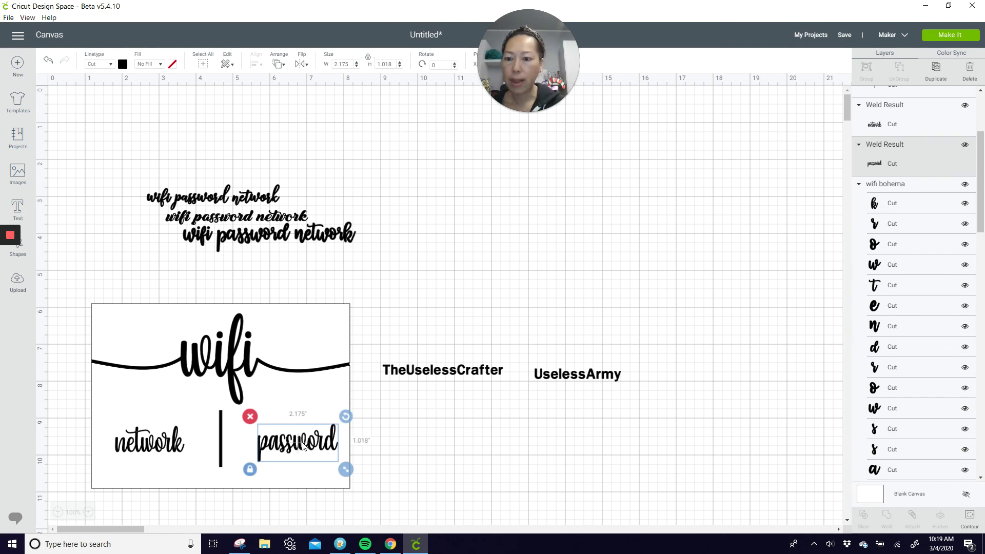
click(522, 455)
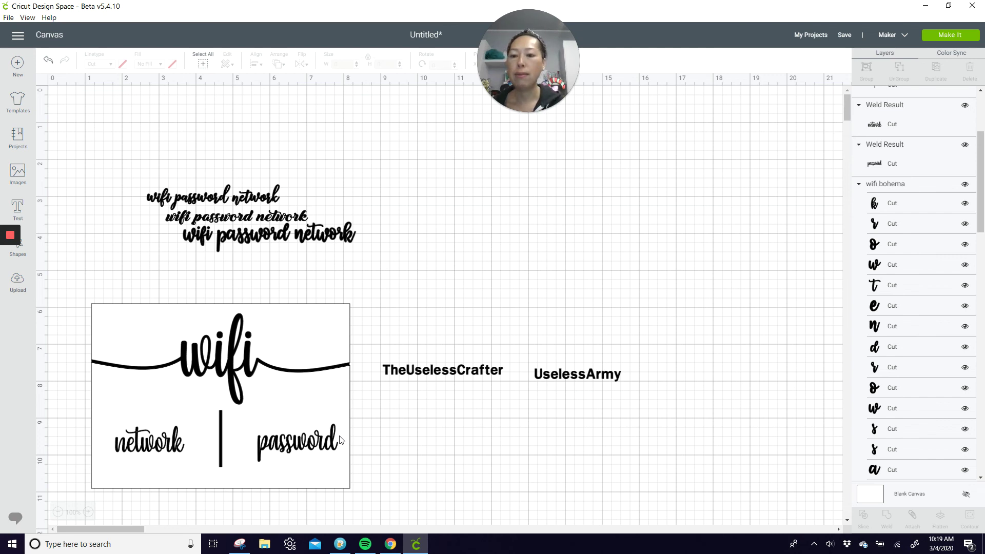
click(157, 445)
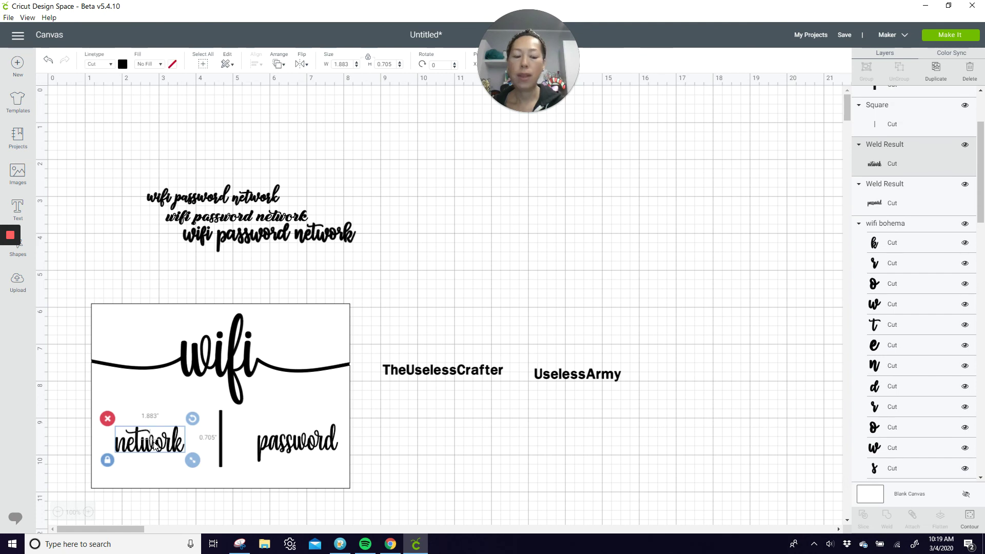
drag(157, 447, 157, 446)
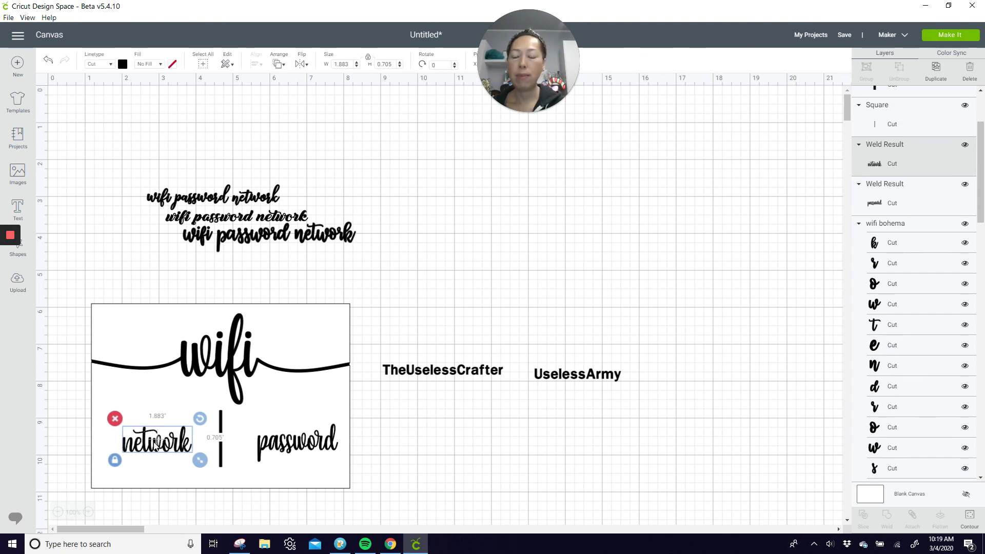
click(261, 453)
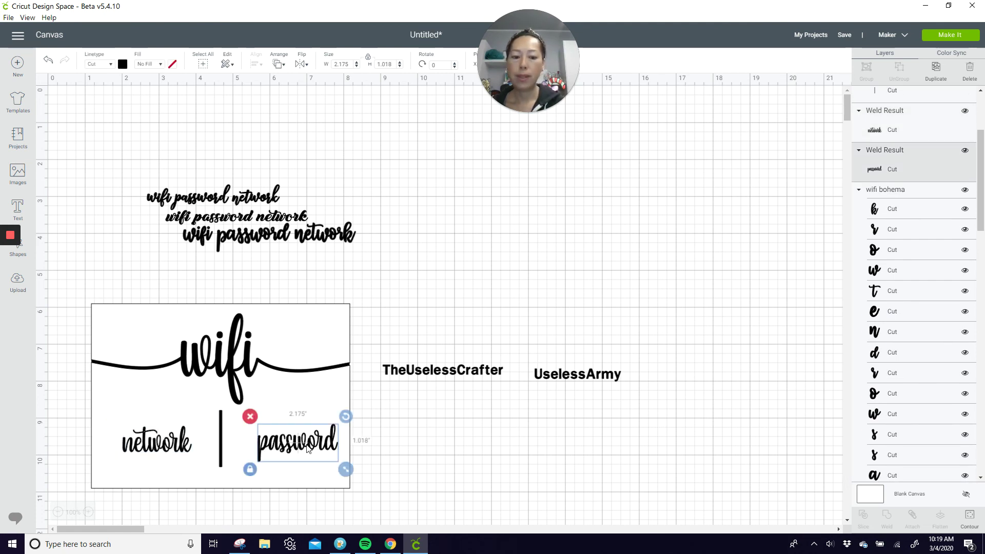
drag(310, 449, 302, 448)
click(398, 439)
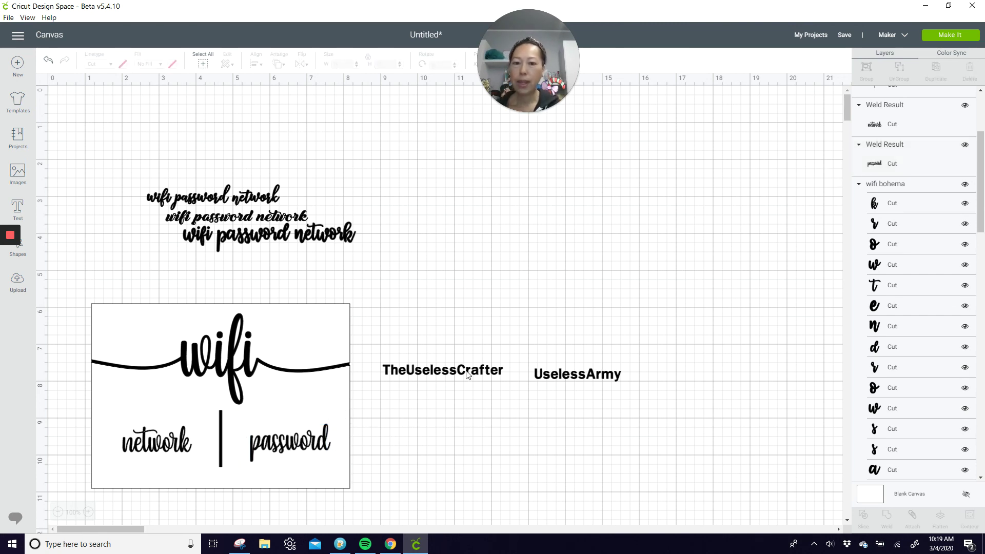
mouse_move(443, 370)
mouse_down()
mouse_move(291, 462)
mouse_move(153, 485)
mouse_up()
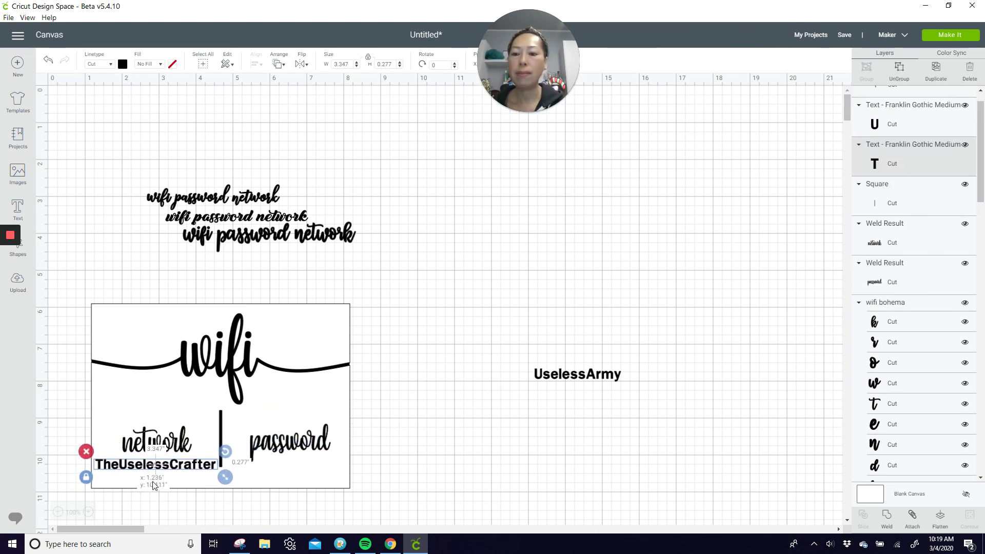
mouse_move(546, 385)
mouse_down()
mouse_move(460, 449)
mouse_move(315, 461)
mouse_up()
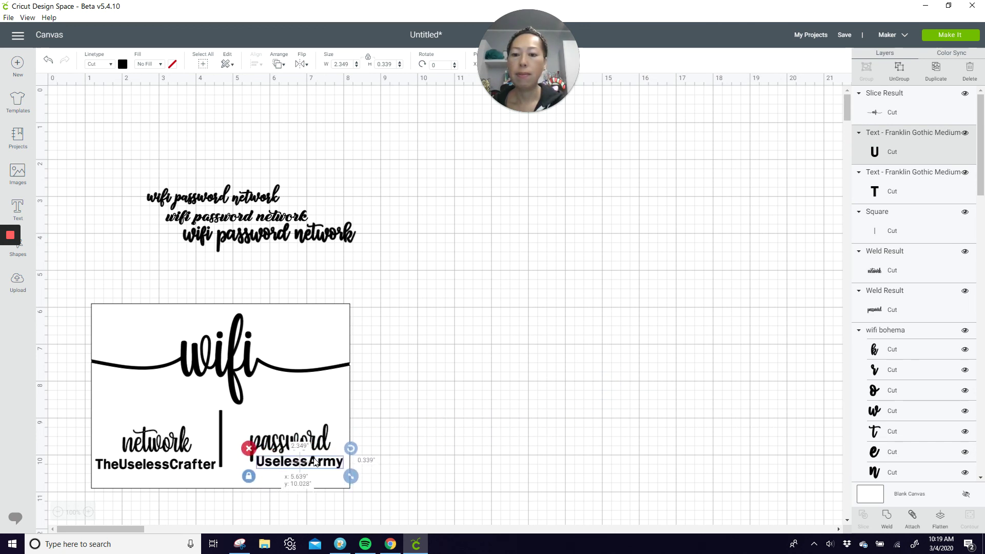
click(457, 427)
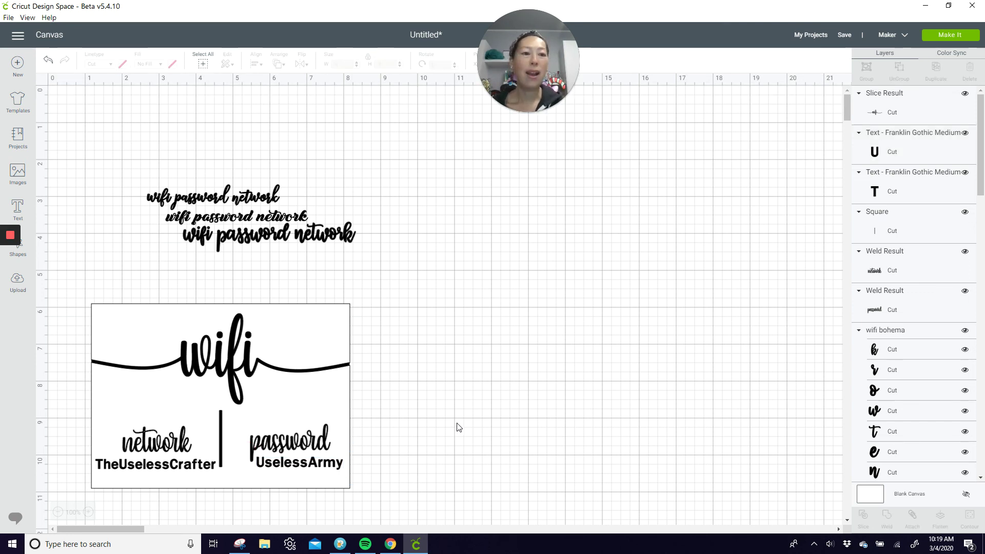
Pull the white Slice Result rectangle away from the design and delete it
click(186, 319)
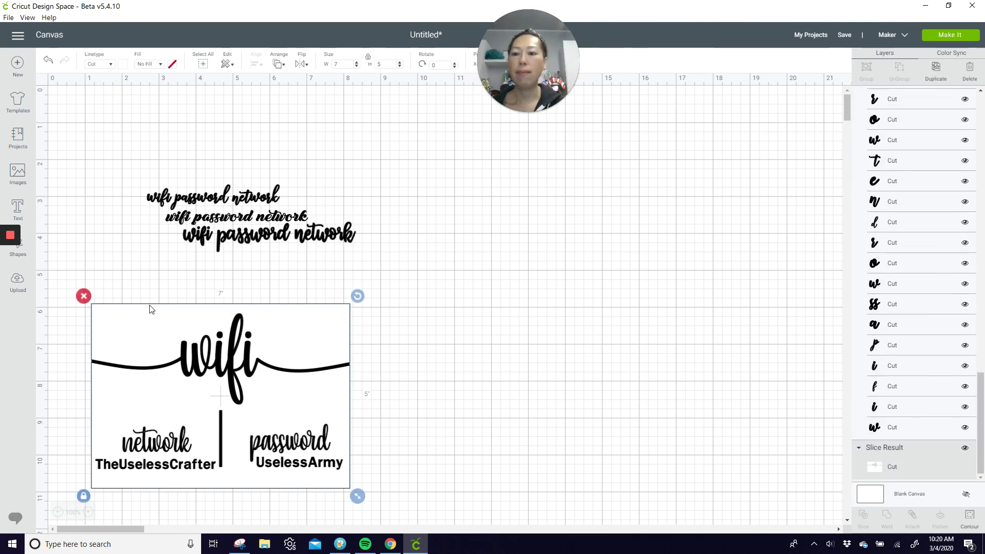
drag(151, 311, 651, 212)
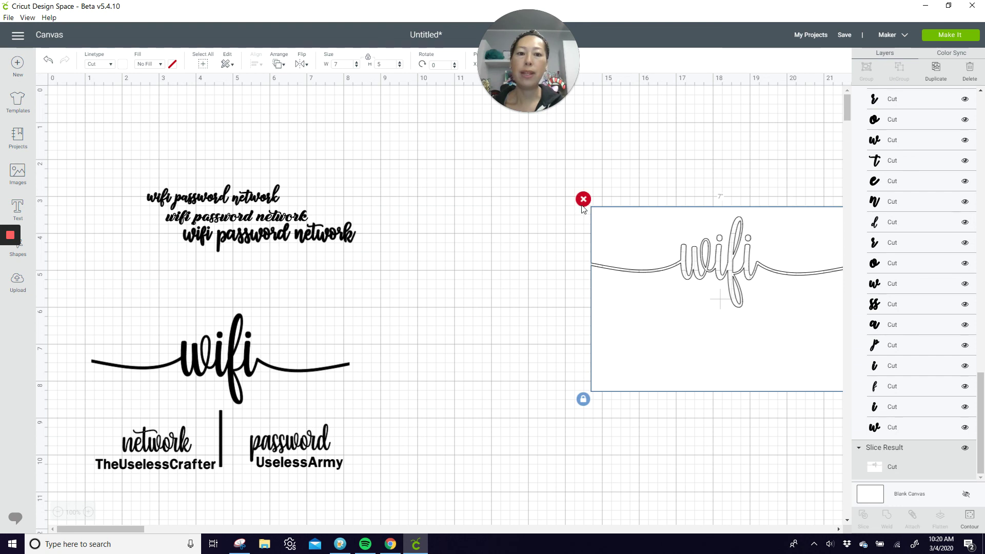
click(584, 200)
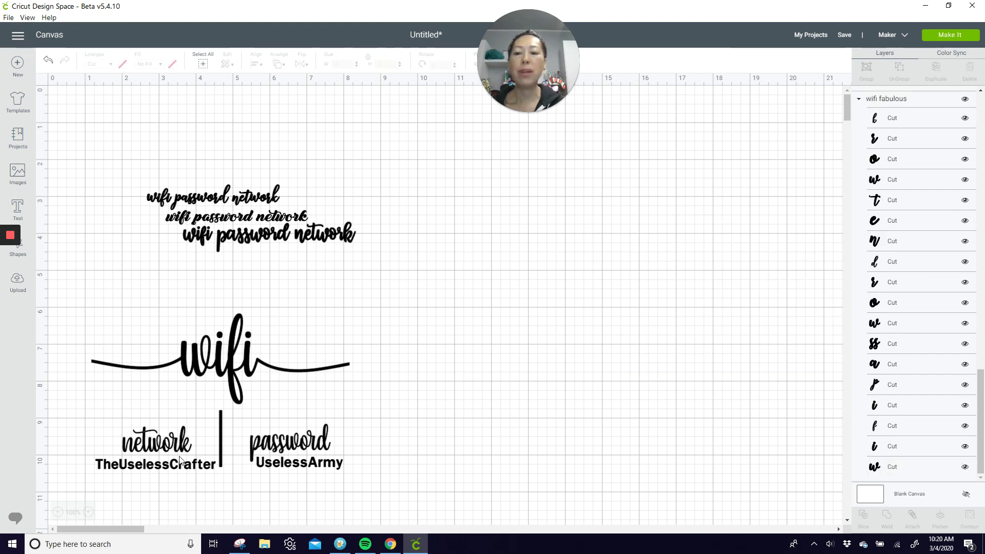